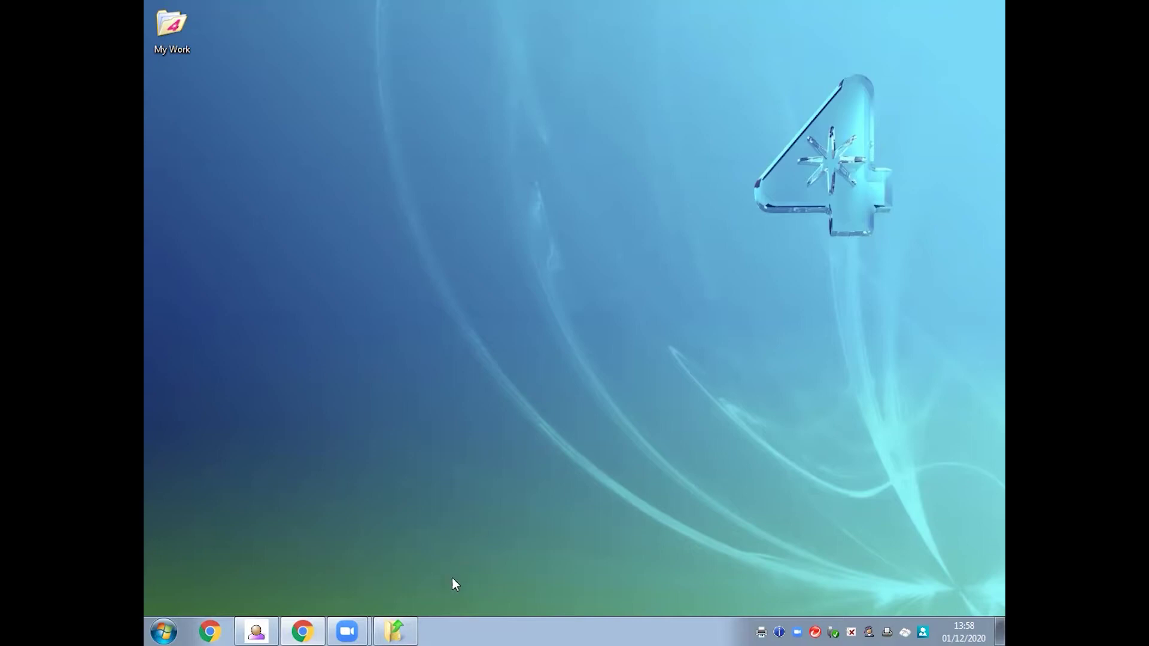
Open the A Screenprint Photoshop Stencil folder on the N: drive in Large Icons view.
left_click(412, 624)
left_click(597, 243)
double_click(598, 242)
left_click(937, 54)
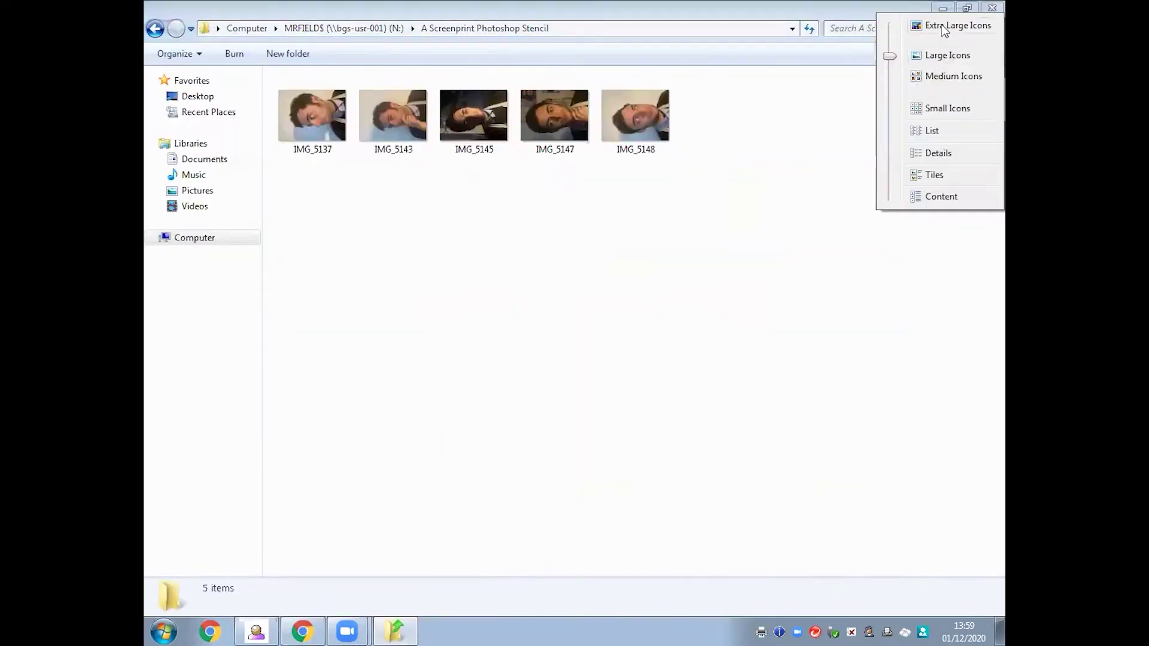
left_click(910, 53)
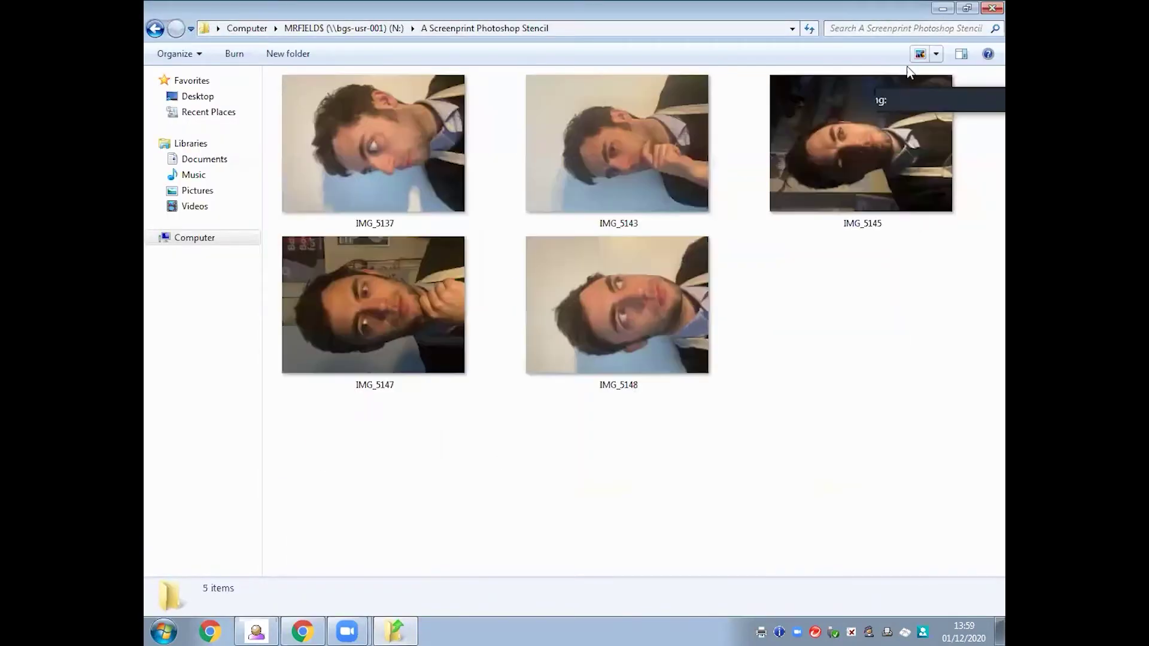
Select photos IMG_5137, IMG_5145, IMG_5147 and IMG_5148 in turn to check their details.
left_click(405, 157)
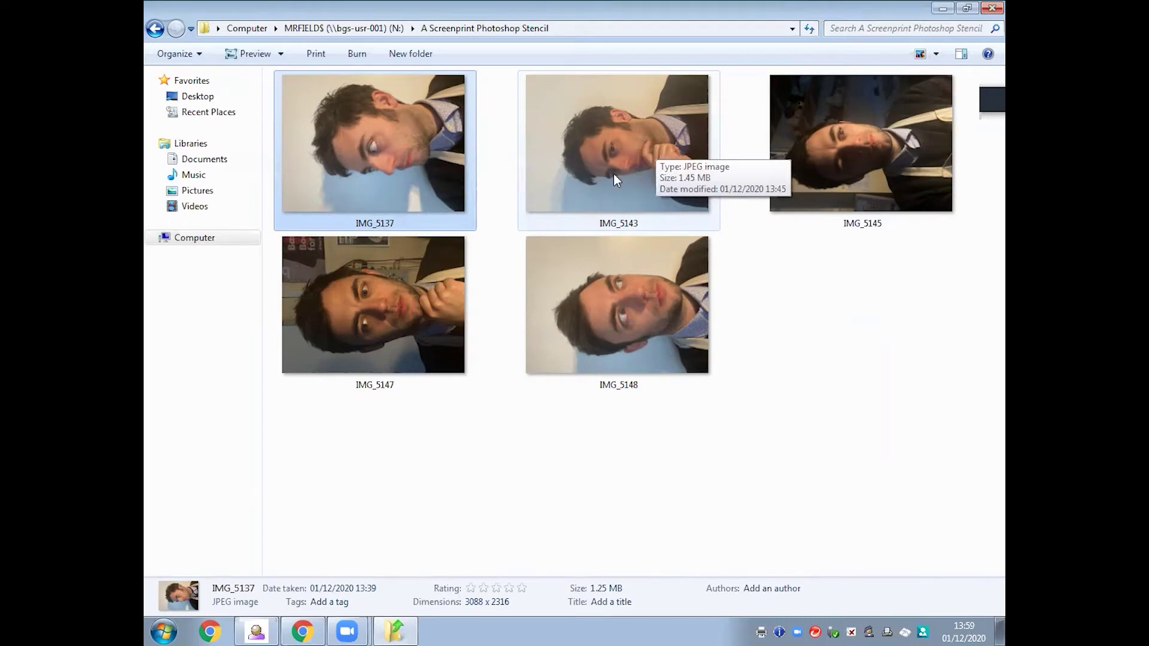
left_click(827, 137)
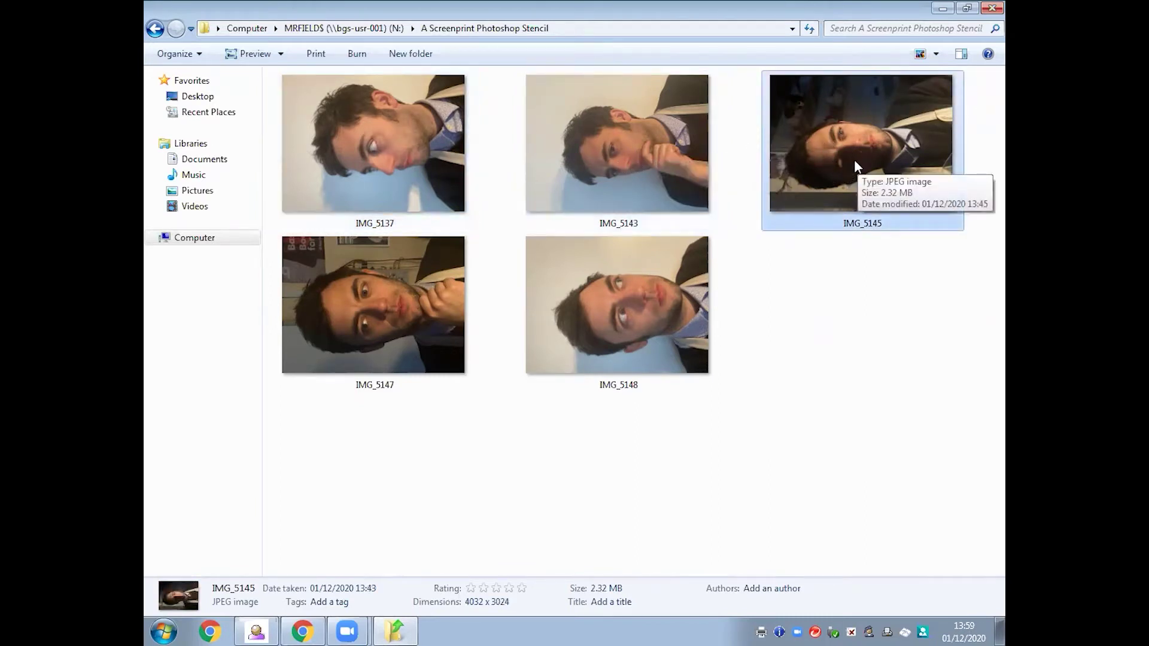
left_click(415, 291)
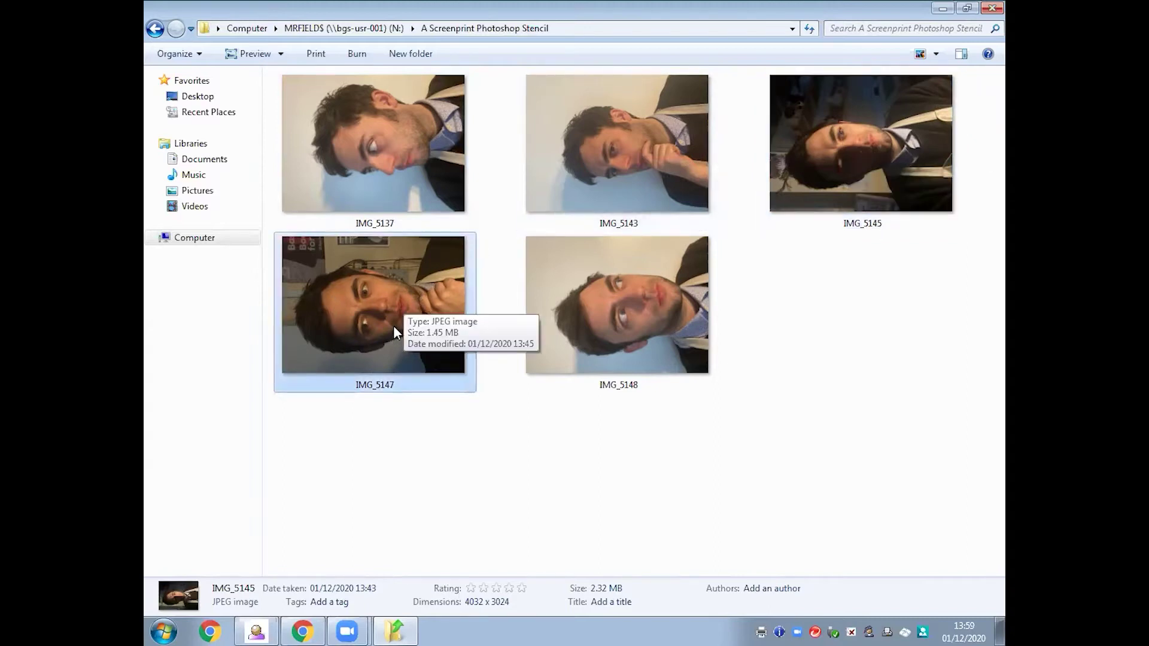
left_click(639, 288)
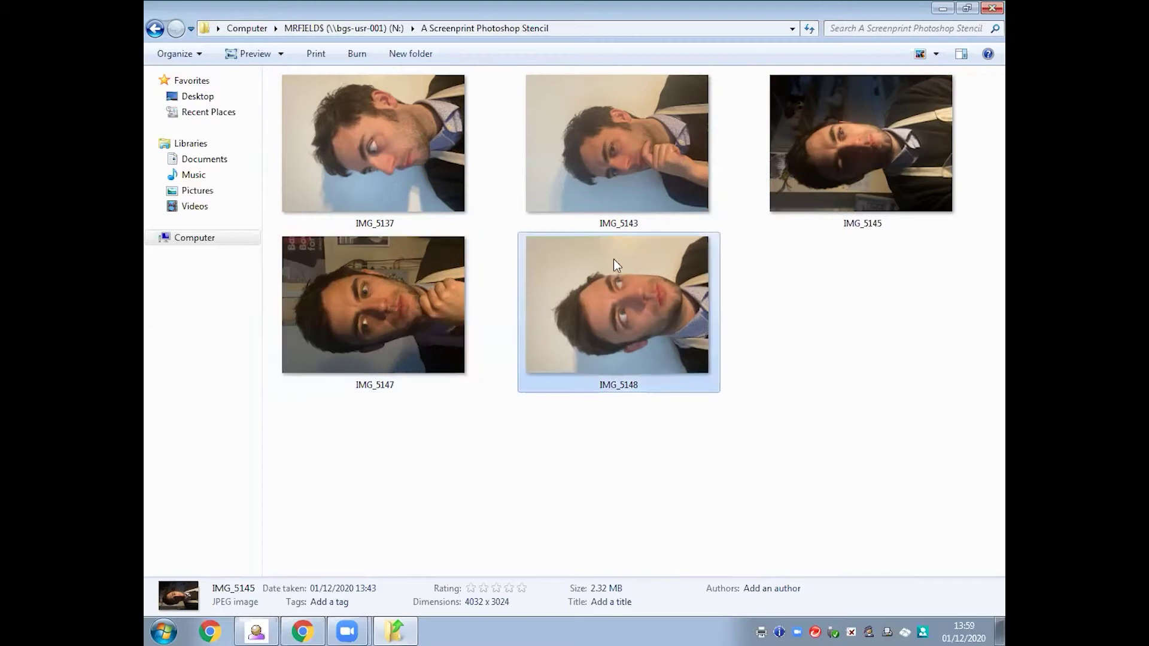
left_click(404, 294)
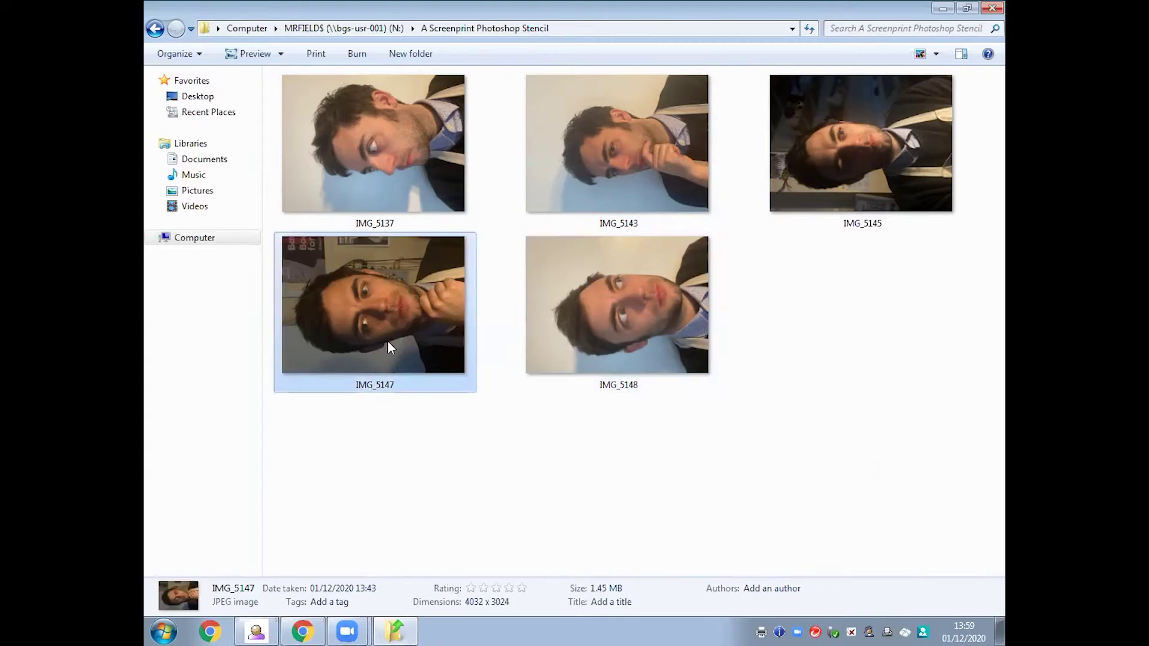
Launch Adobe Photoshop CS5 x64 from the Adobe CS5 Master Collection in All Programs.
key("super+d")
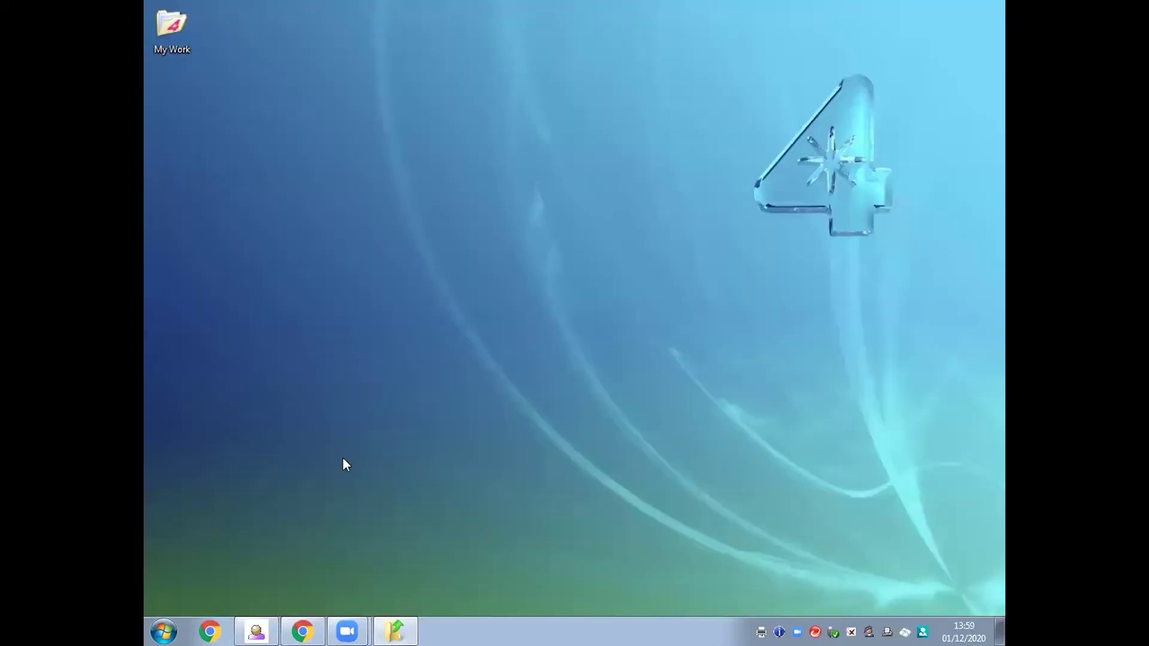
left_click(163, 632)
left_click(199, 565)
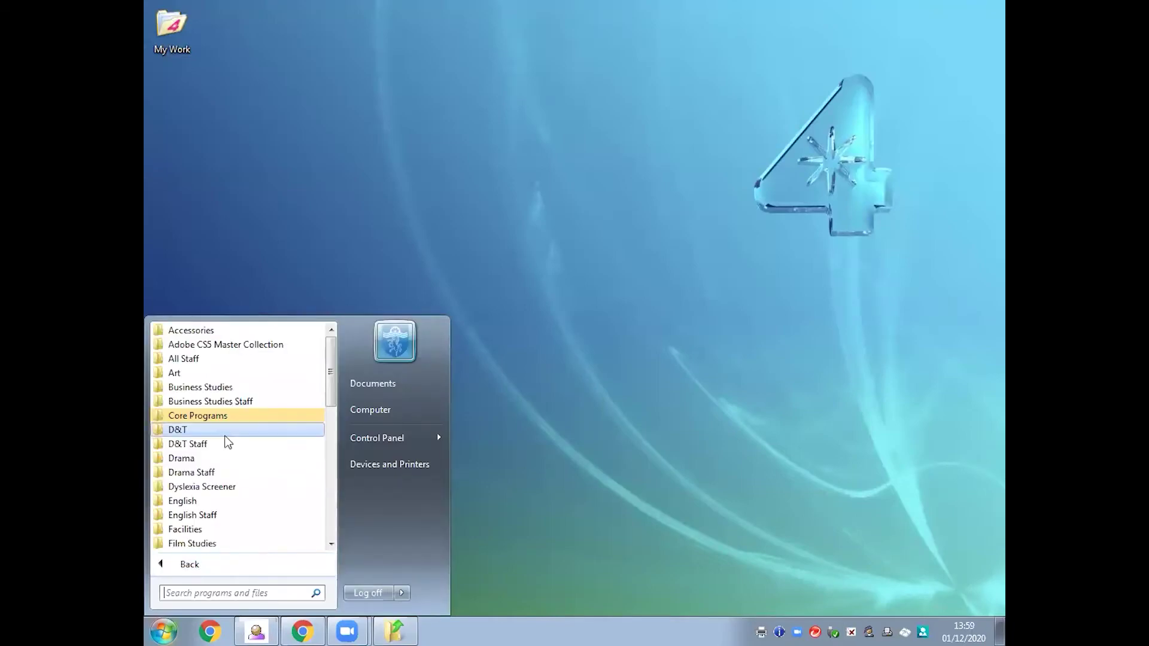
left_click(210, 346)
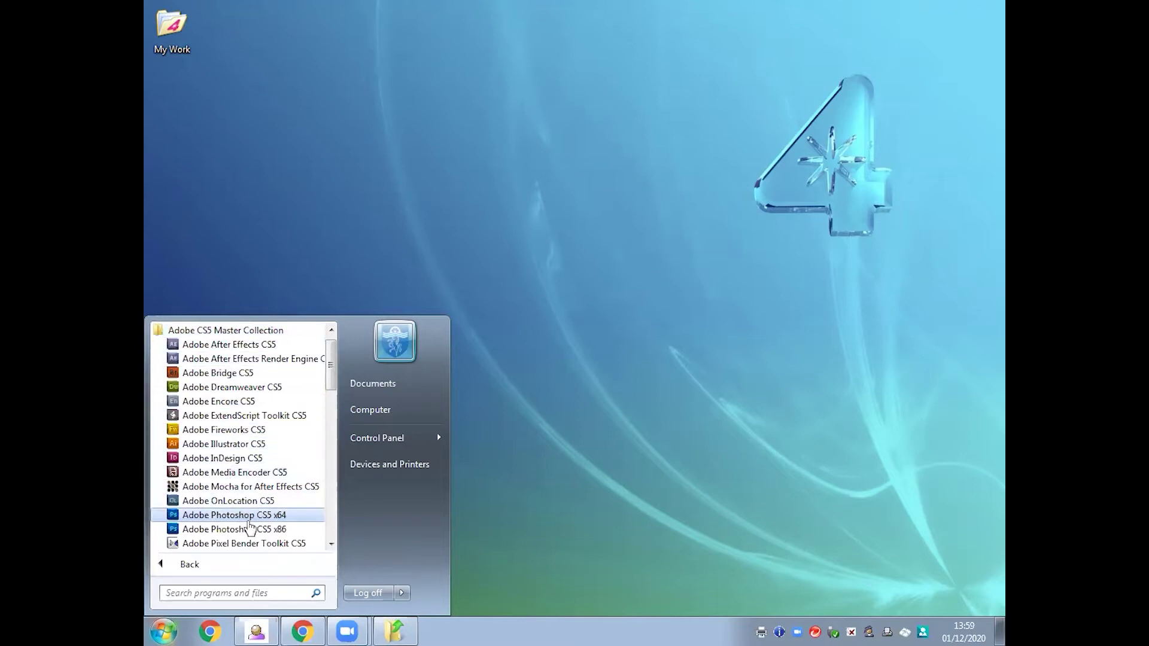
left_click(246, 516)
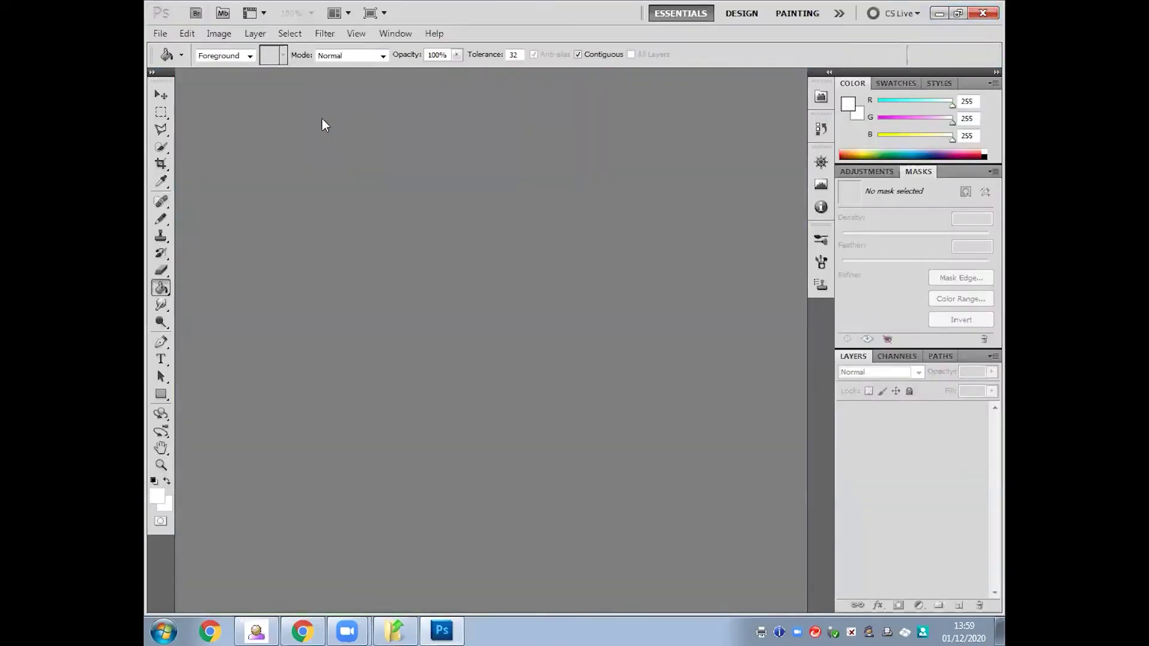
Open the IMG_5147 photo in Photoshop.
left_click(154, 36)
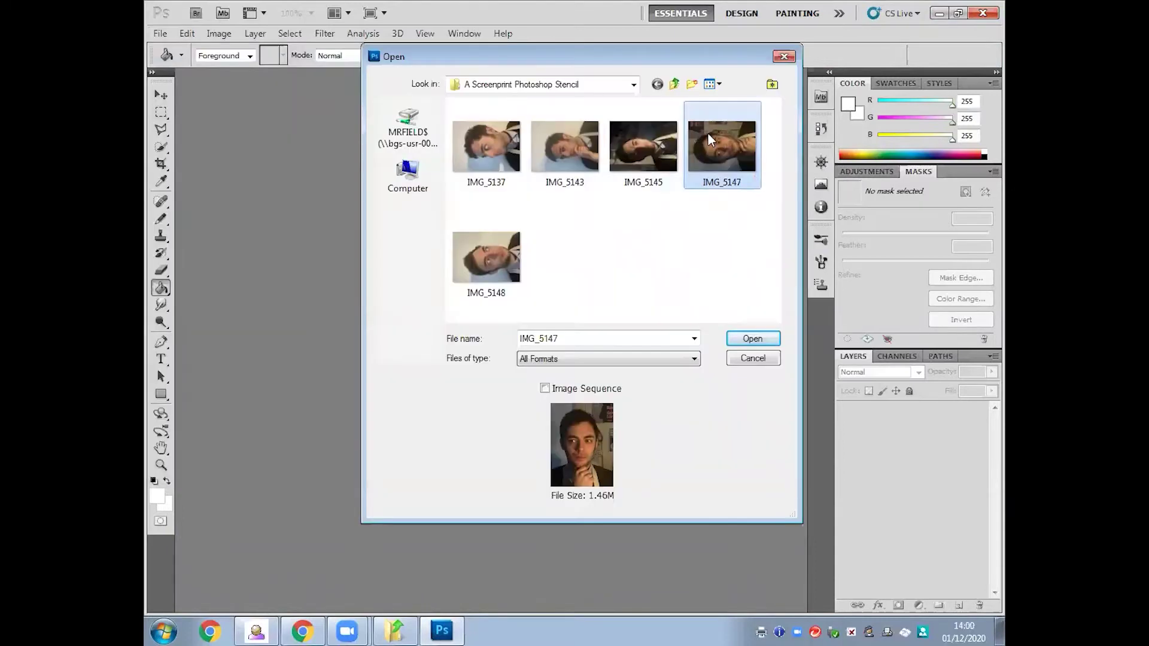
left_click(749, 339)
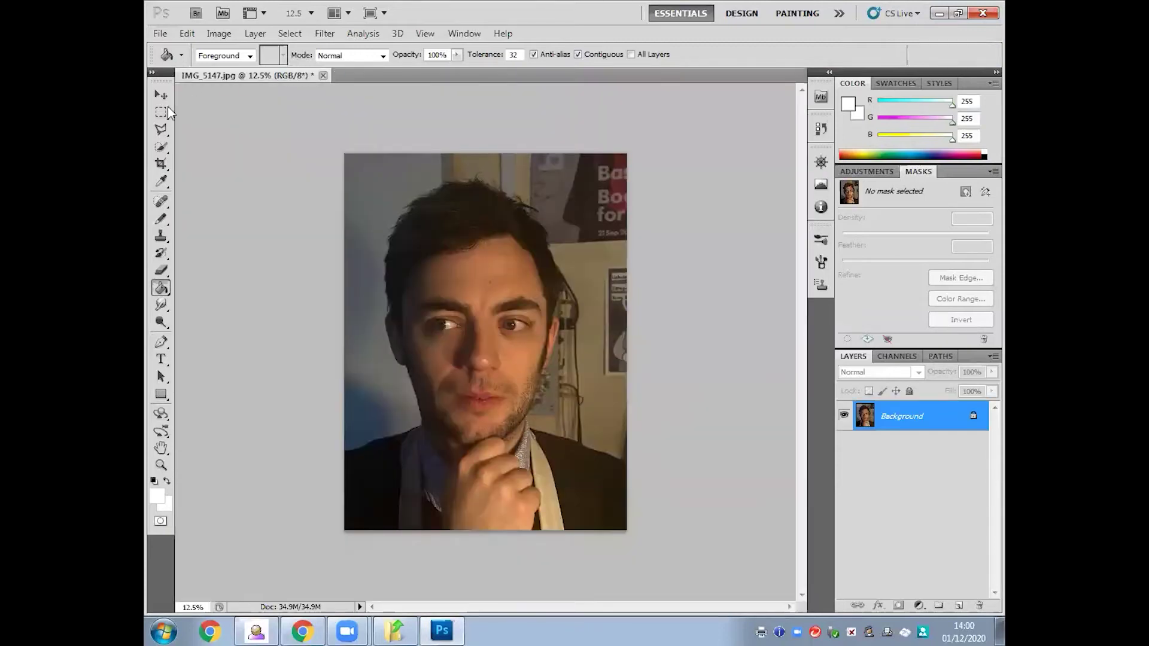
left_click(161, 147)
left_click(207, 148)
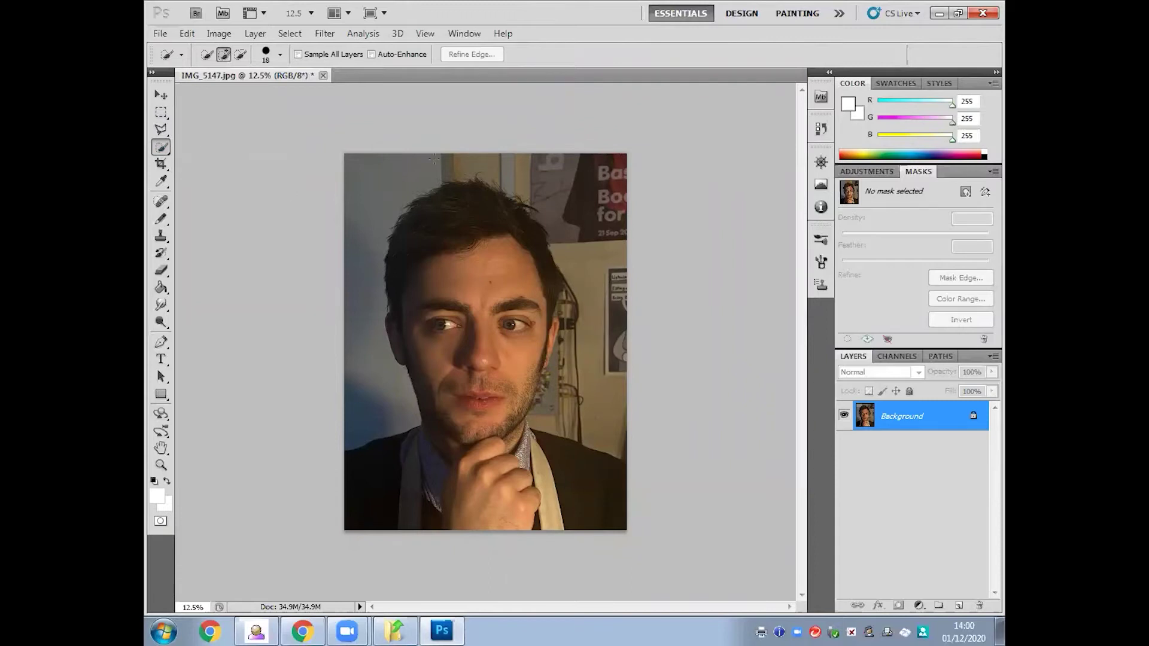
Select the background right, above and left of the man with Quick Selection, refining with Add/Subtract.
mouse_move(596, 413)
left_mouse_down()
mouse_move(569, 398)
mouse_move(546, 414)
mouse_move(587, 328)
mouse_move(592, 276)
mouse_move(570, 313)
mouse_move(567, 282)
mouse_move(600, 281)
mouse_move(572, 156)
mouse_move(528, 148)
left_mouse_up()
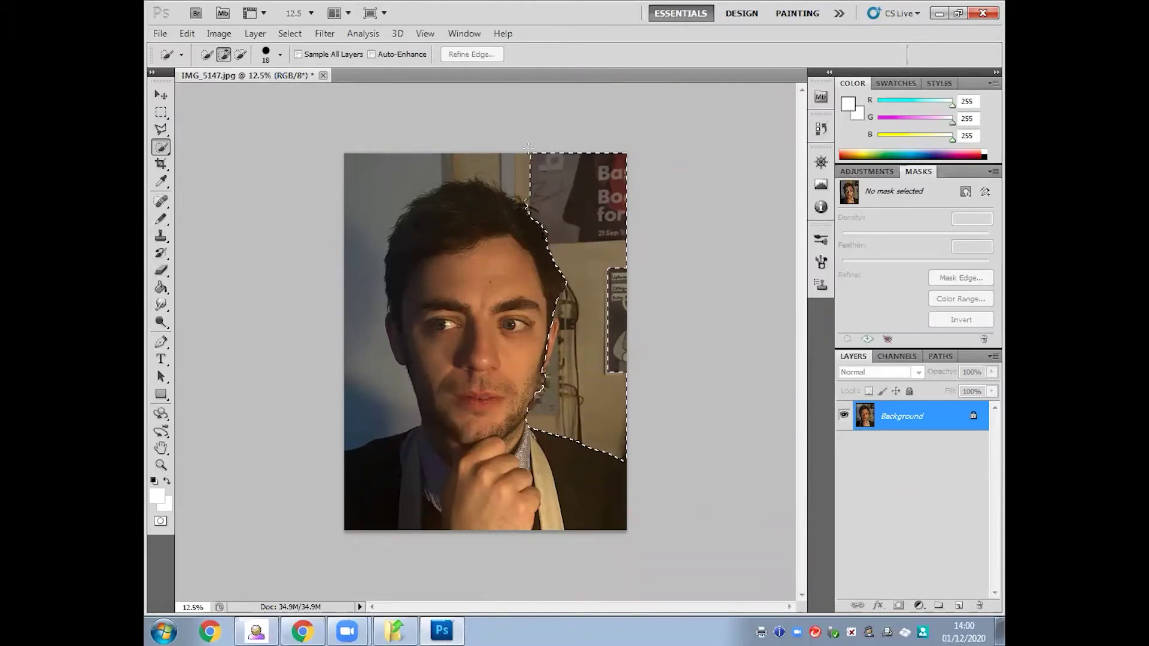
mouse_move(366, 179)
left_mouse_down()
mouse_move(404, 160)
mouse_move(506, 166)
left_mouse_up()
left_click_drag(363, 254, 395, 419)
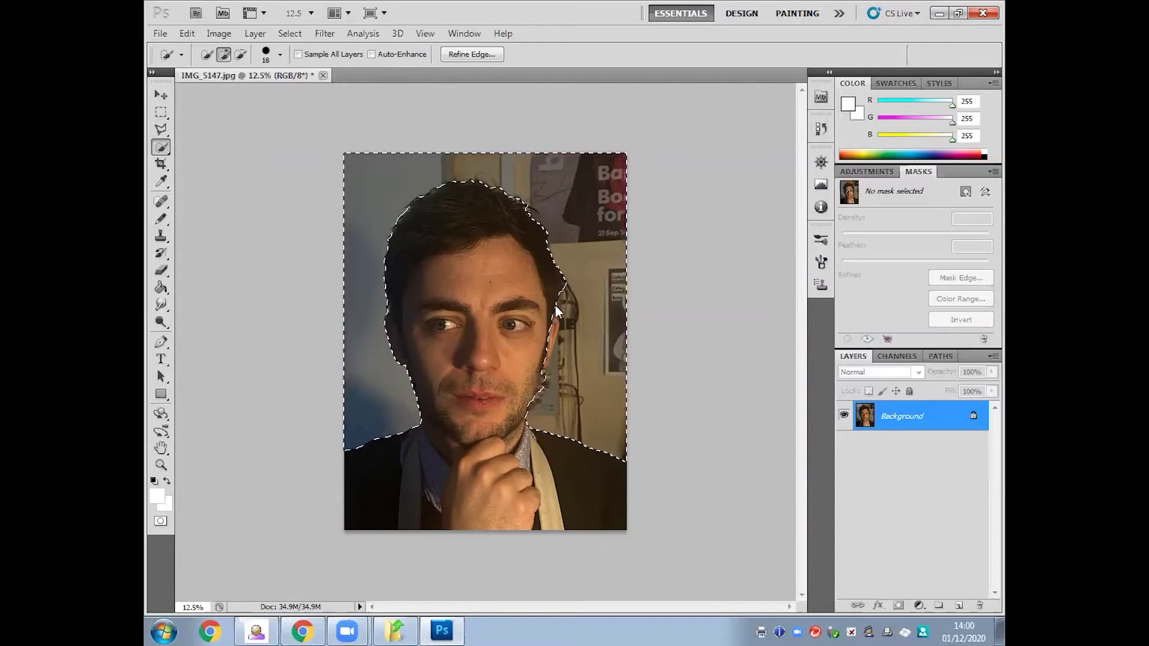
left_click(239, 54)
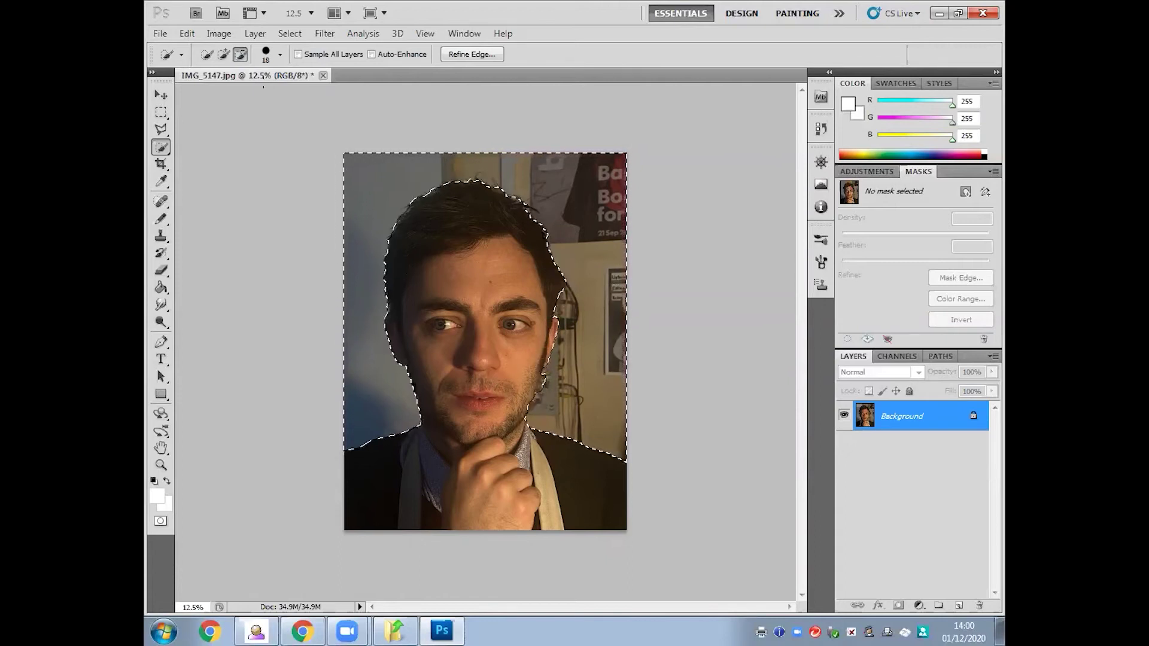
left_click(223, 54)
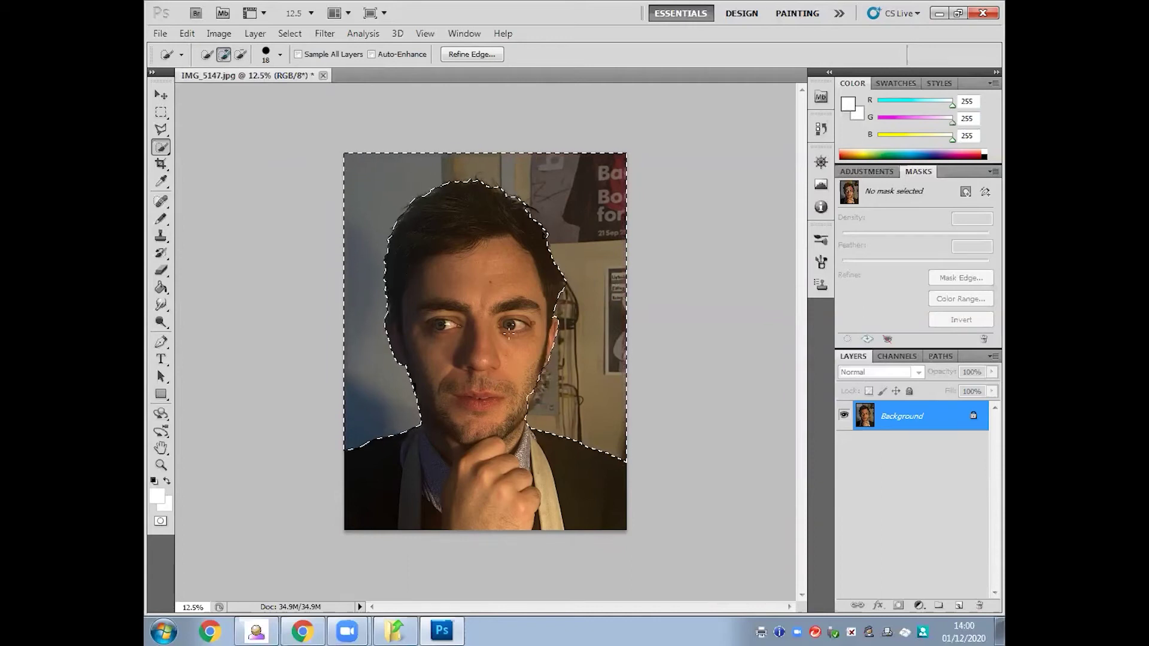
key("alt")
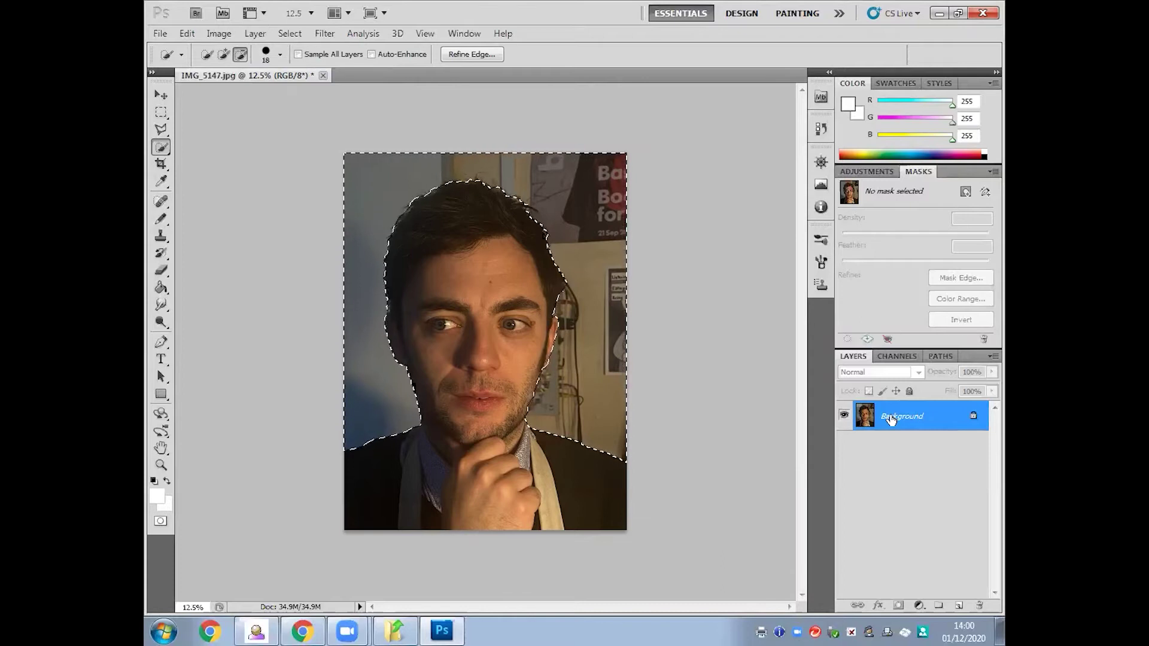
Convert the background to Layer 0, delete the selected background, and deselect.
double_click(891, 420)
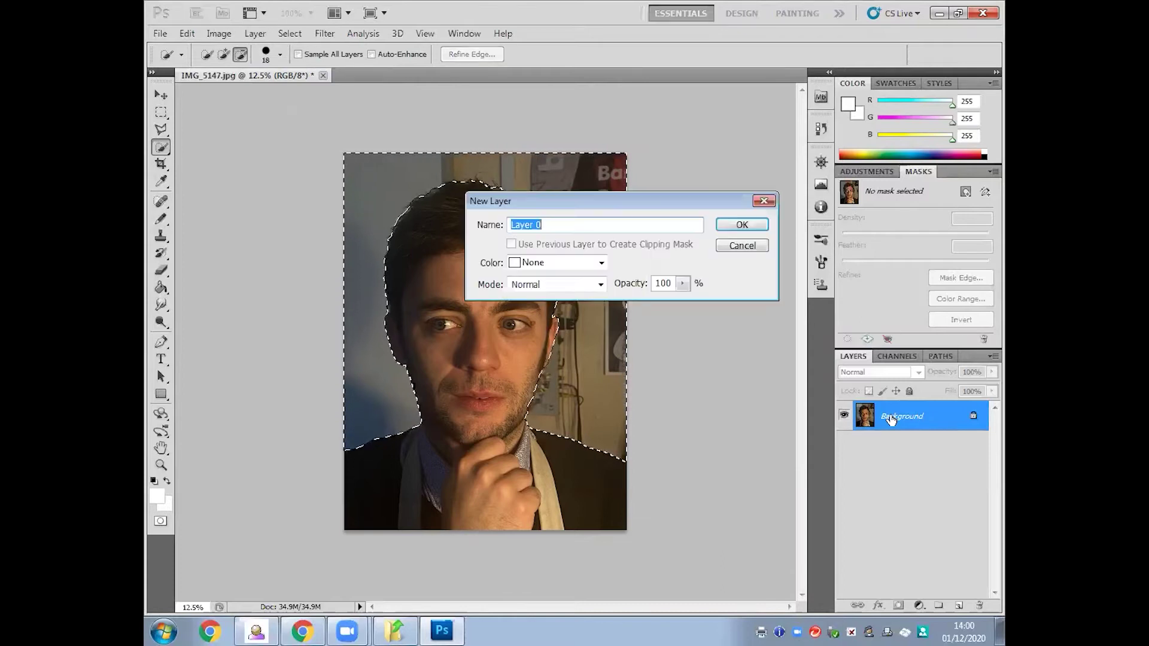
left_click(729, 228)
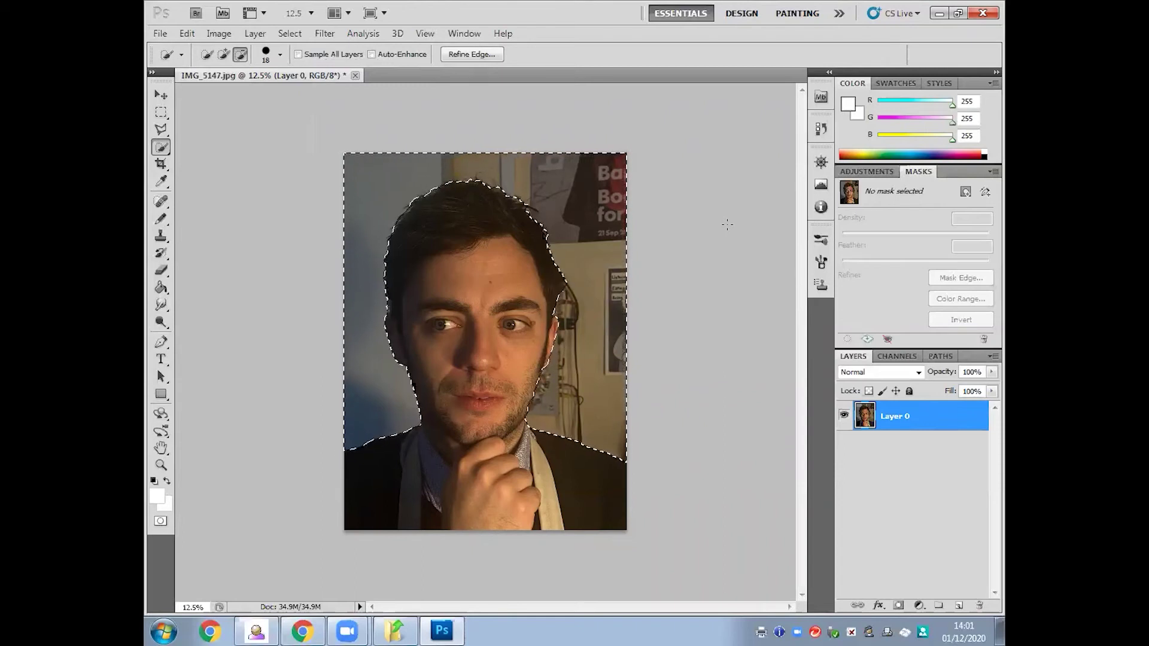
key("Delete")
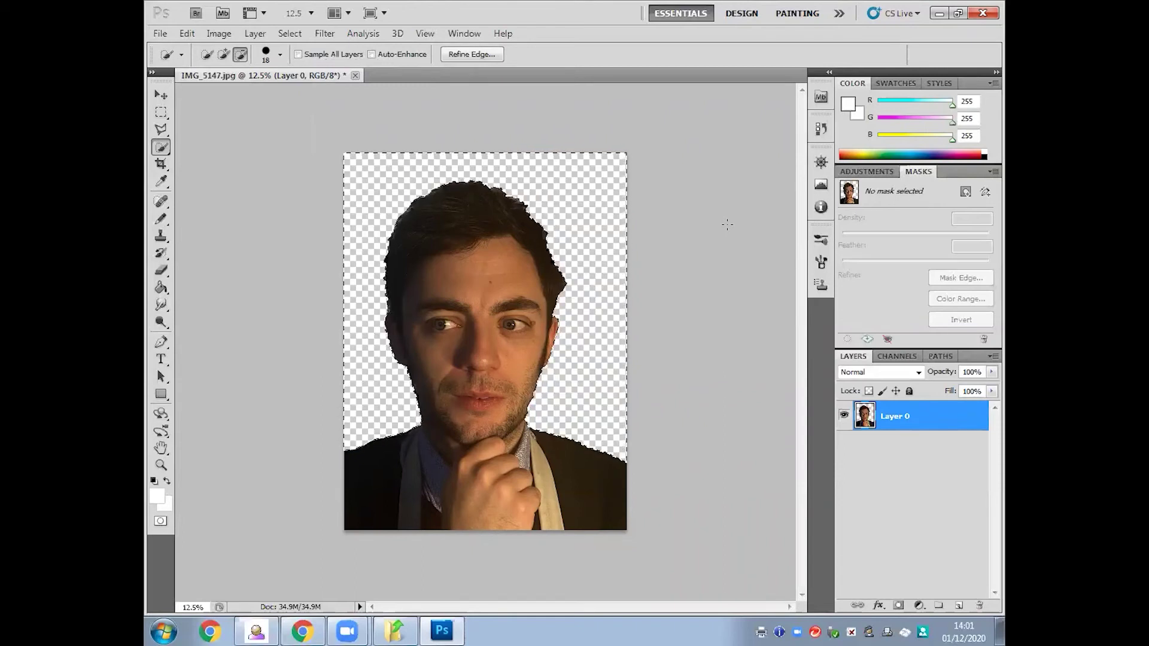
left_click(290, 34)
left_click(308, 63)
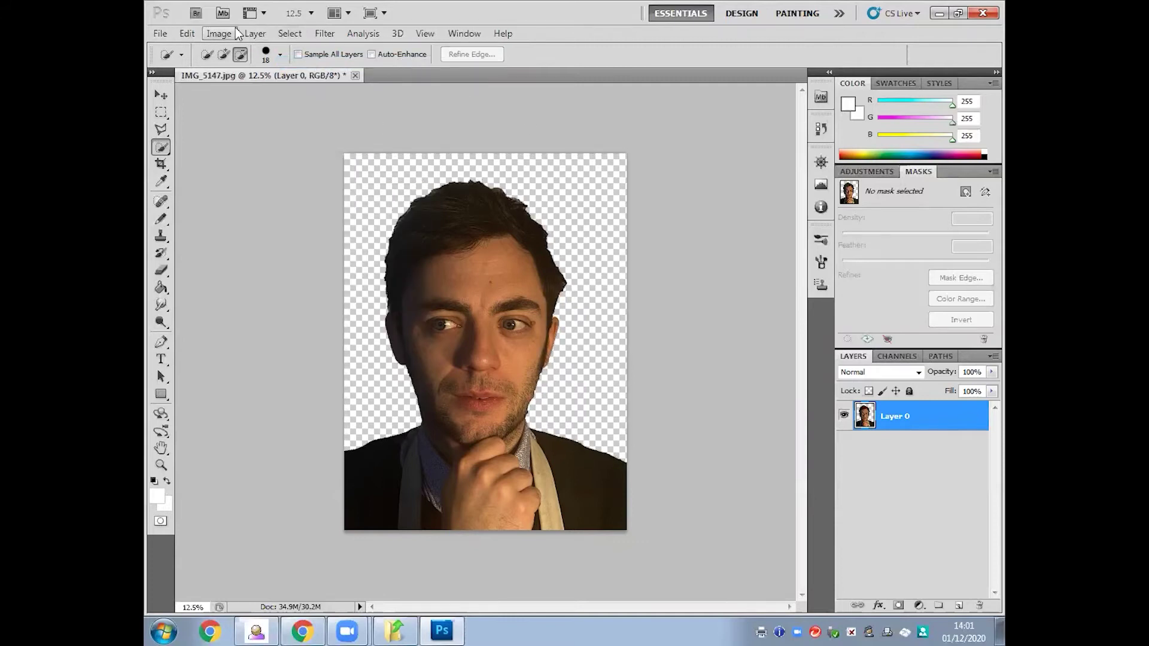
Add a new empty Layer 1 and move it beneath Layer 0.
left_click(219, 34)
mouse_move(255, 34)
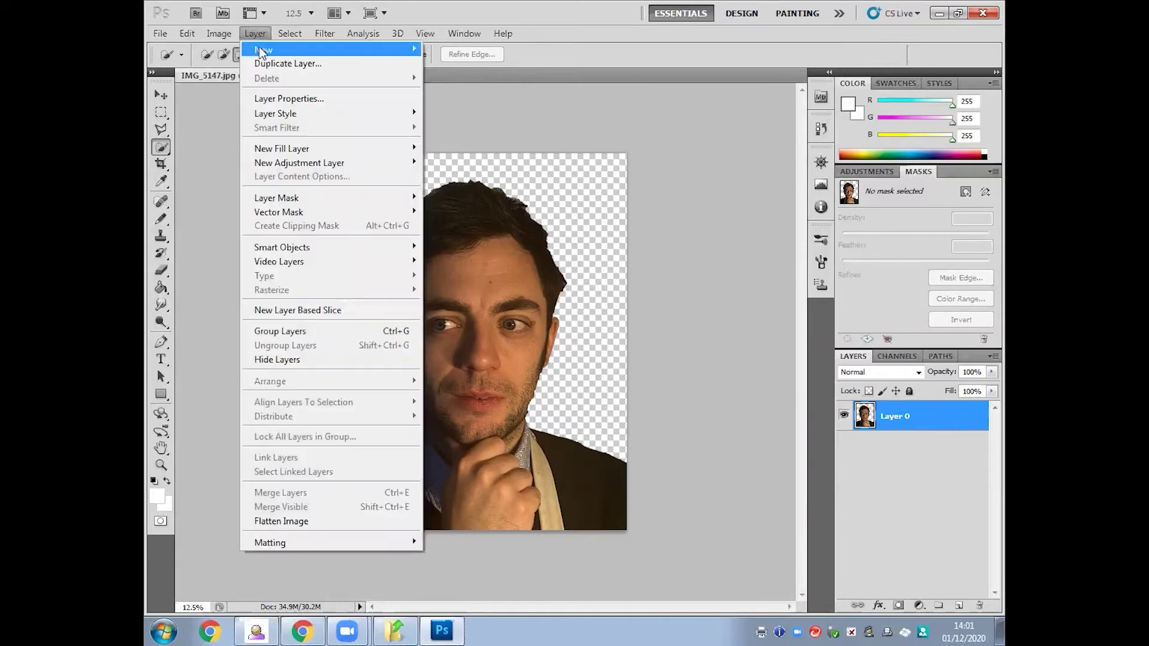
mouse_move(380, 49)
left_click(442, 51)
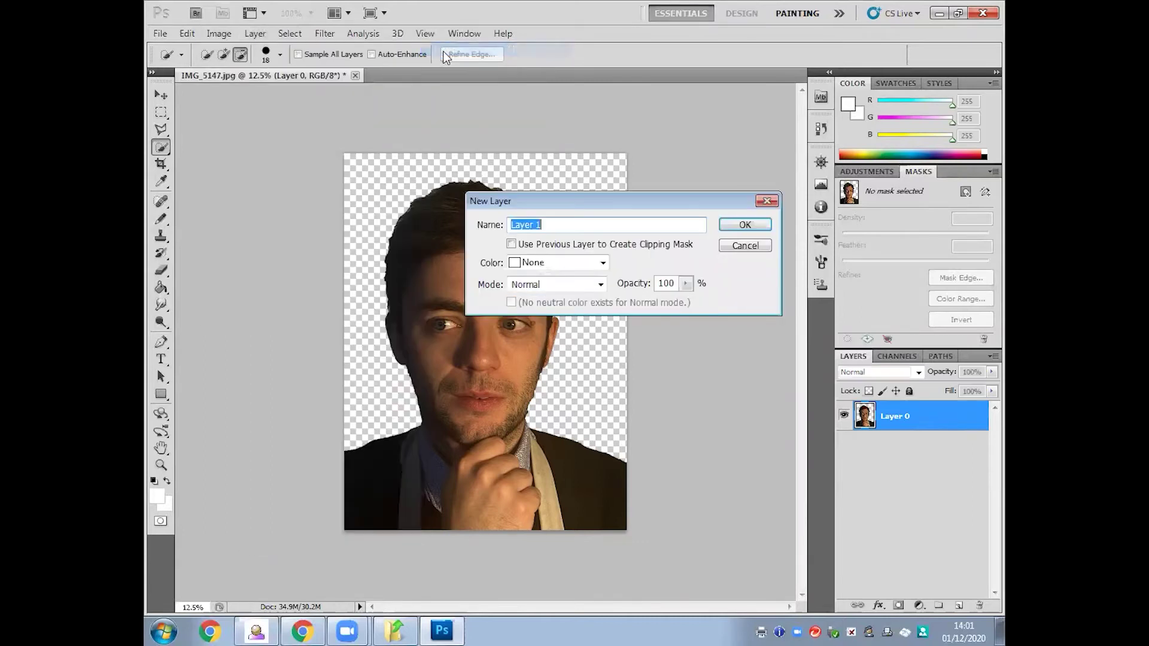
left_click(727, 220)
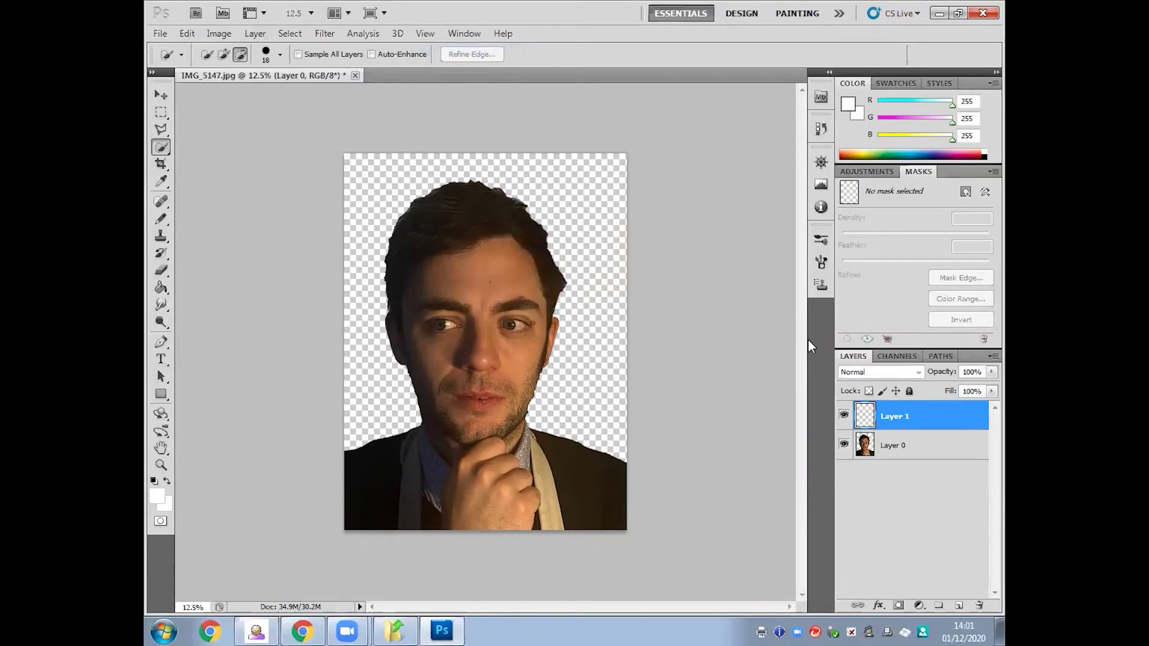
left_click_drag(902, 414, 907, 461)
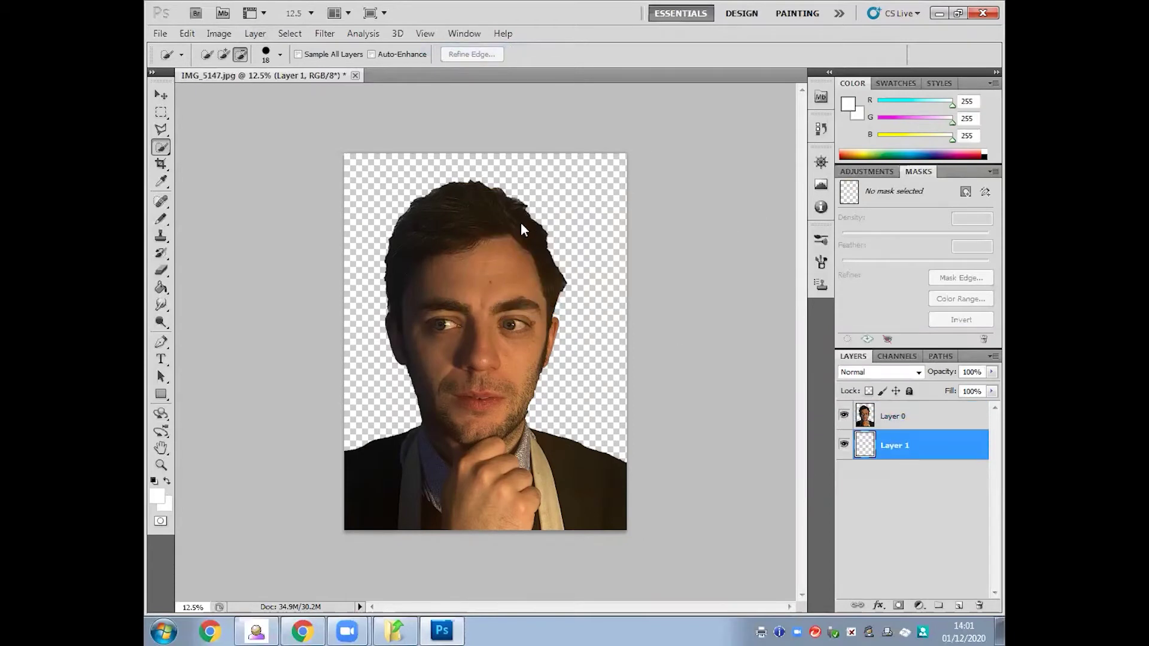
Fill Layer 1 with blue using the Paint Bucket, then select Layer 0.
left_click(162, 290)
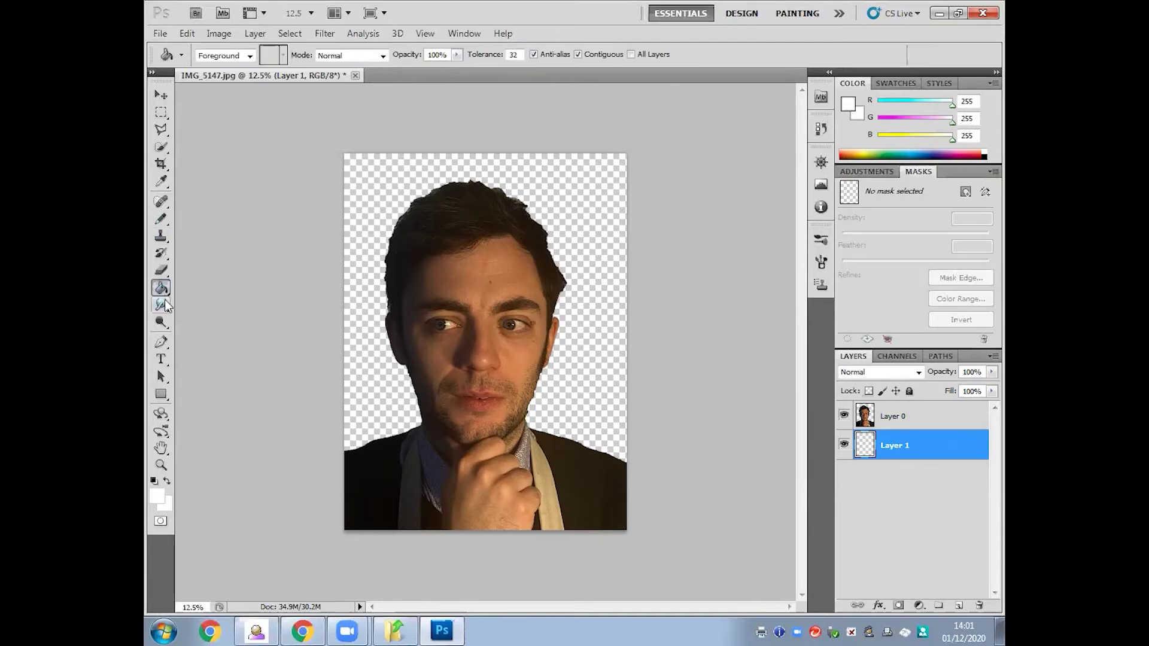
left_click(157, 497)
left_click(556, 289)
left_click_drag(556, 290, 568, 252)
left_click(773, 167)
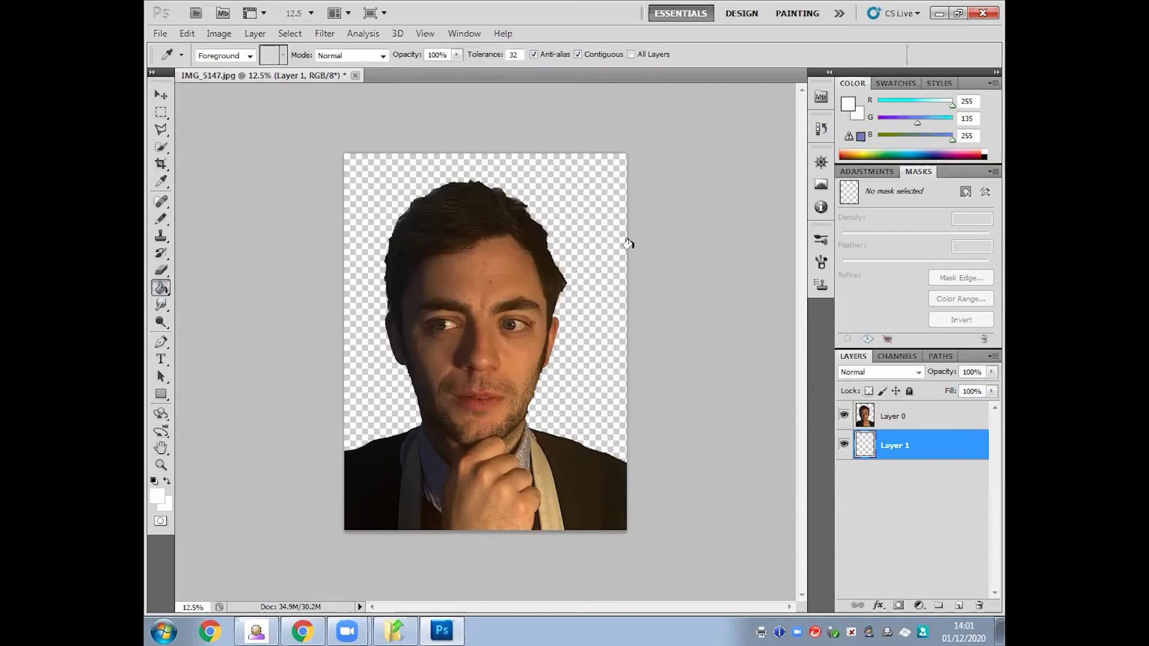
left_click(606, 302)
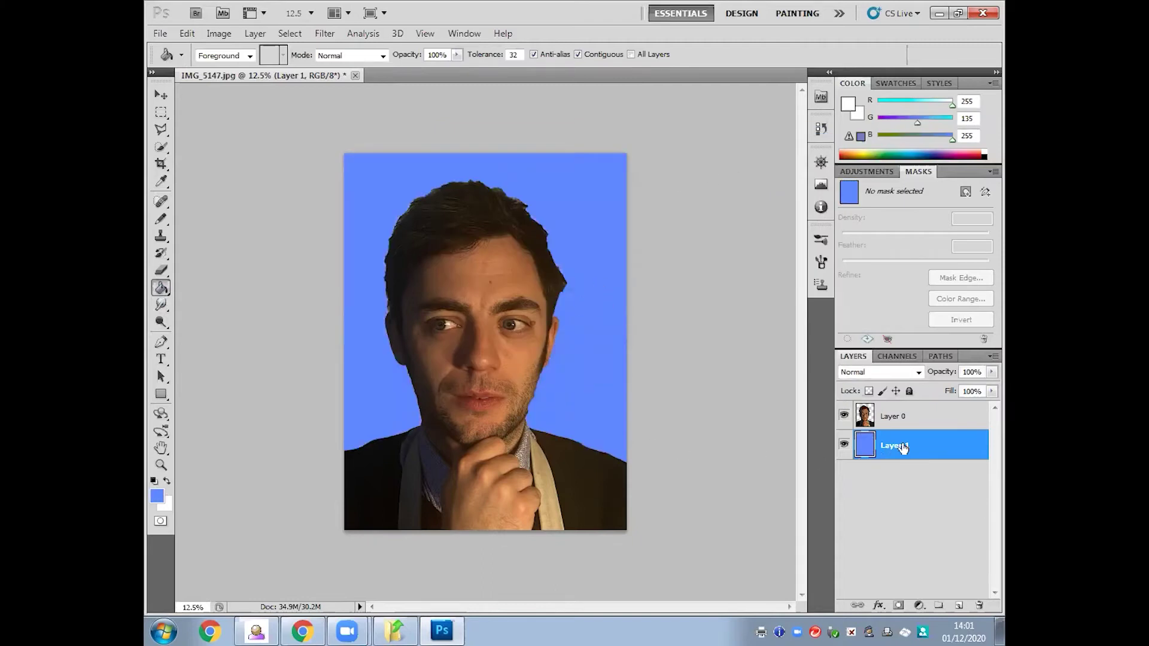
left_click(896, 419)
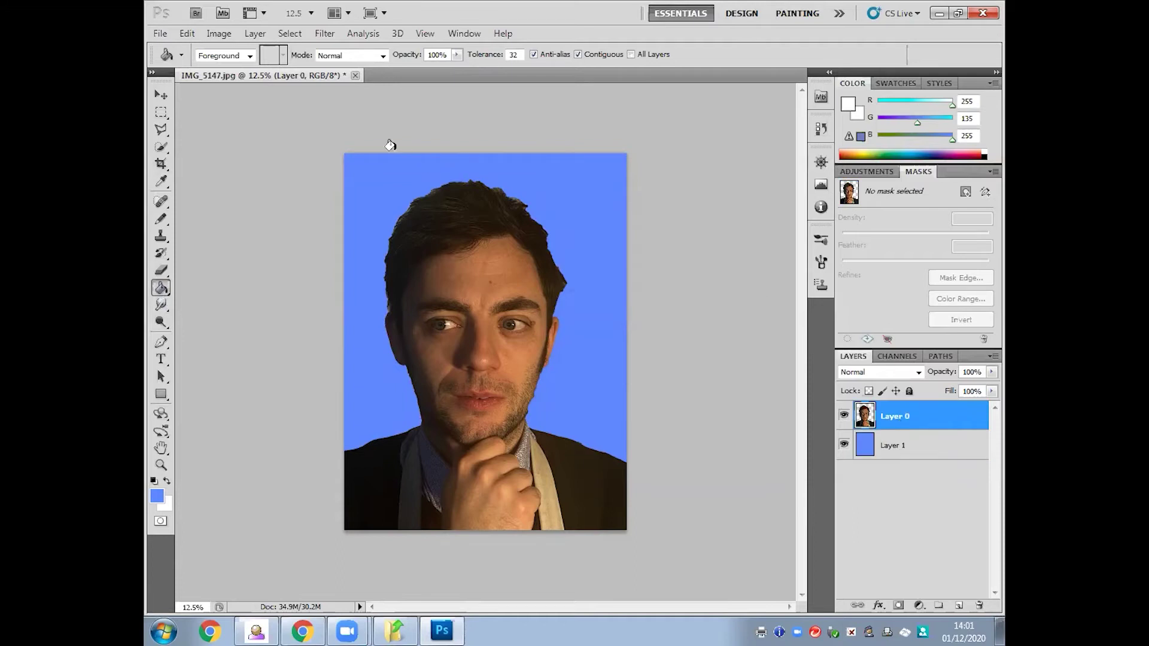
left_click(216, 34)
mouse_move(230, 71)
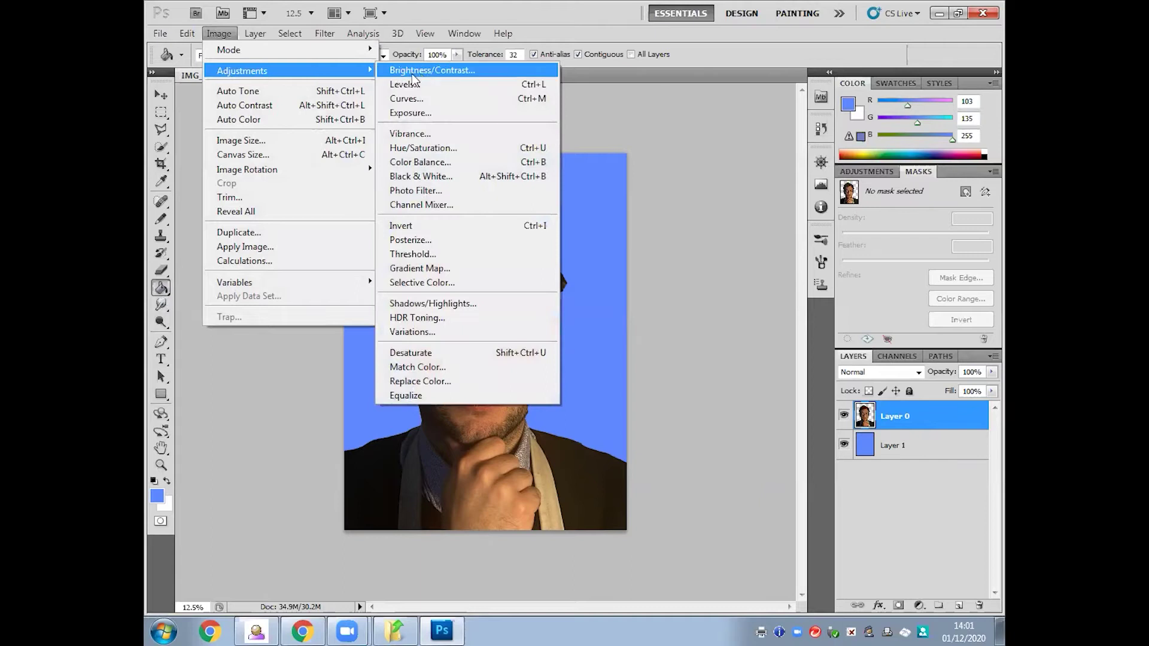
Apply default Black & White, then Brightness/Contrast with Brightness 66 and Contrast 54.
left_click(432, 178)
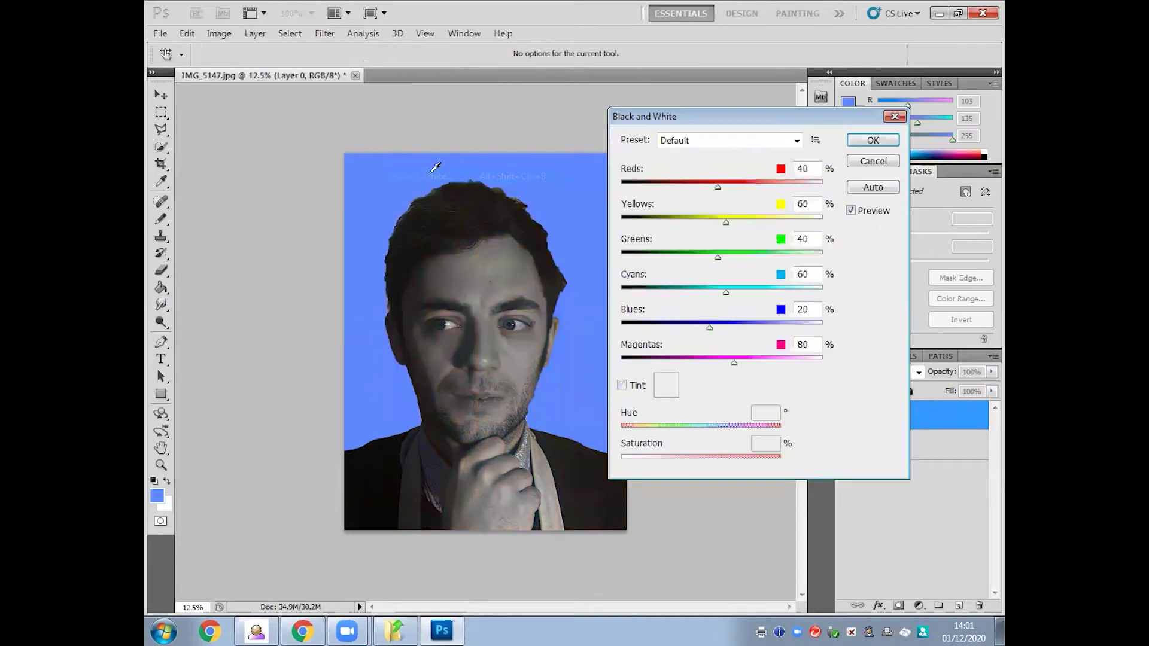
left_click(872, 141)
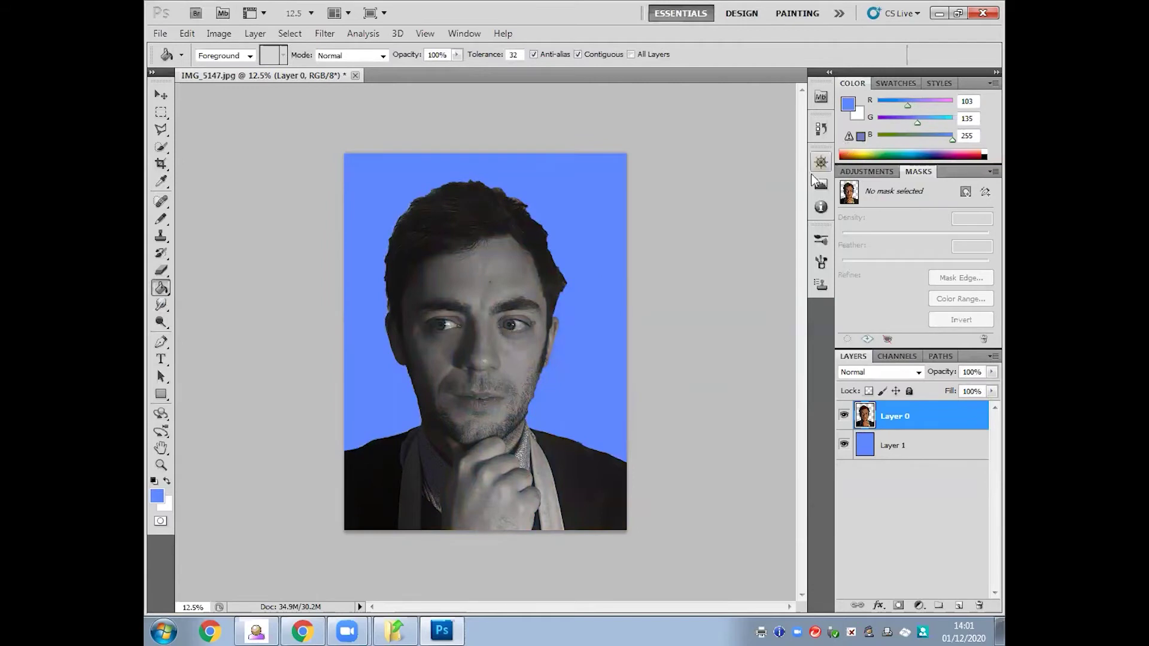
left_click(223, 36)
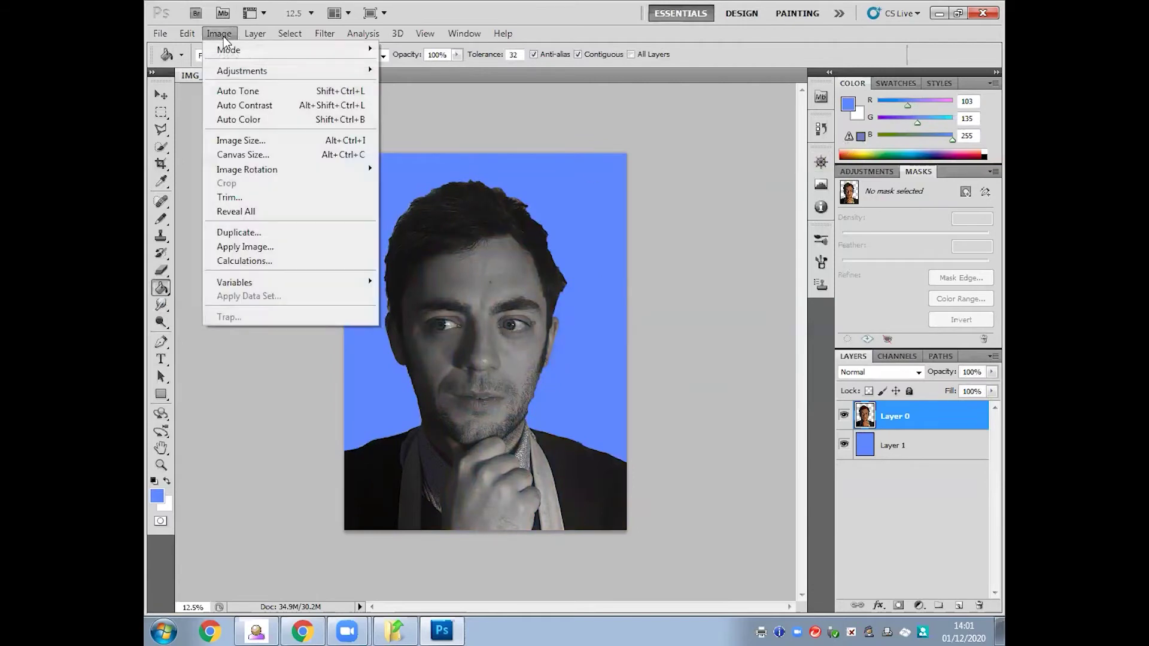
mouse_move(234, 72)
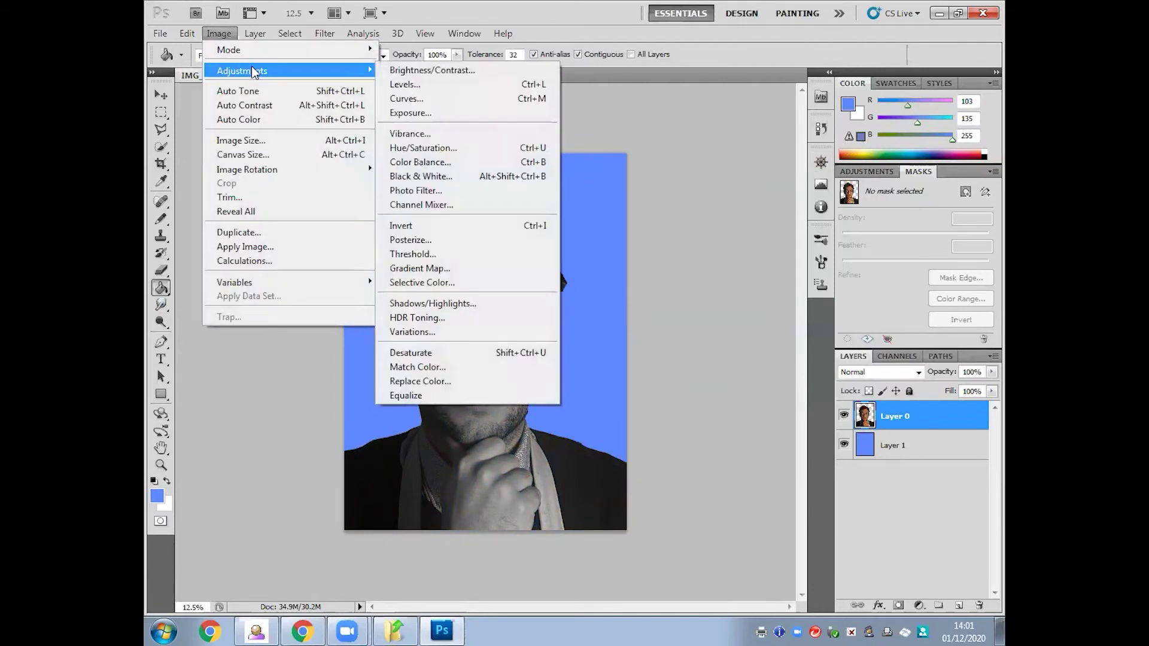
left_click(431, 70)
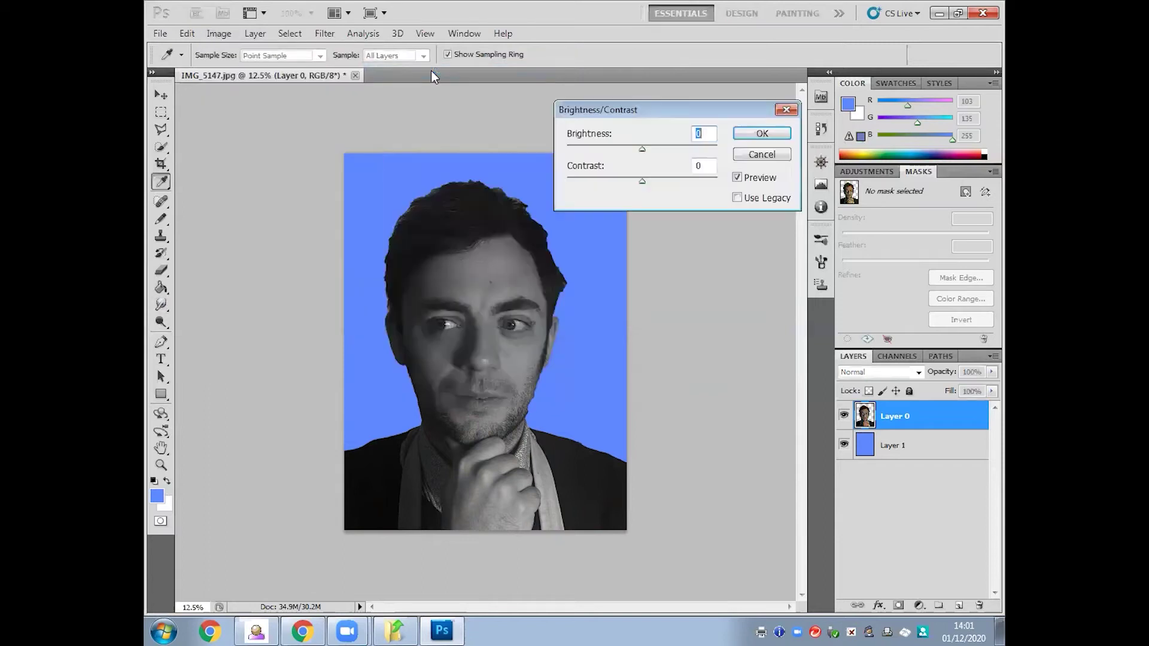
left_click_drag(645, 149, 678, 148)
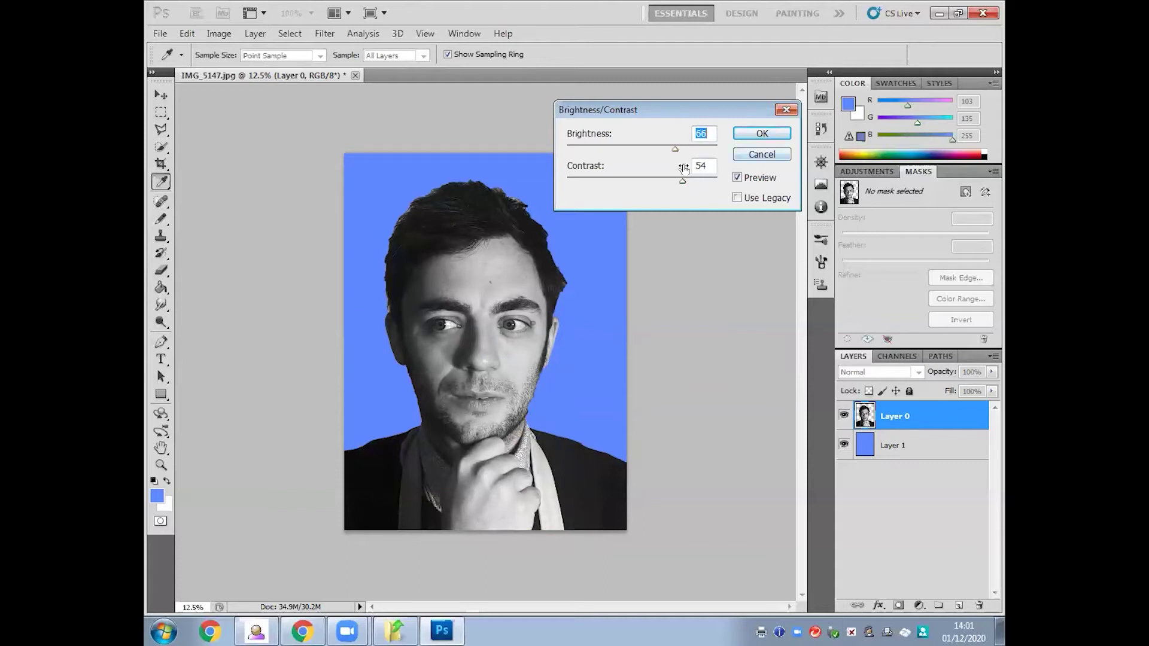
left_click(762, 133)
key("g")
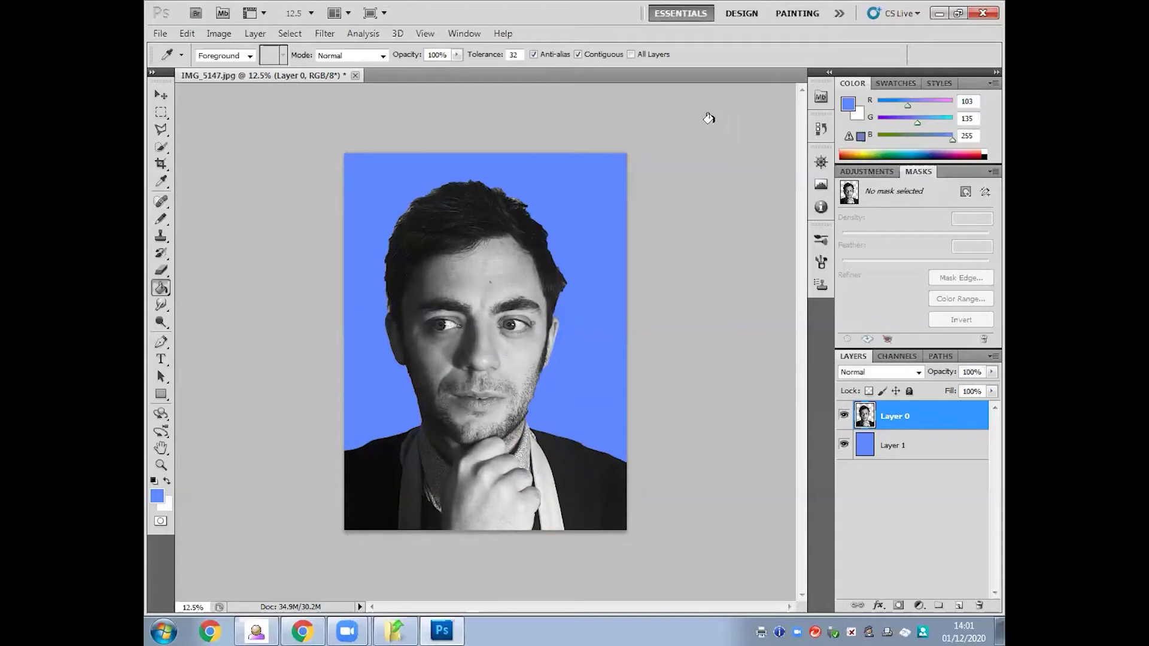
Apply Levels to the portrait with input values 8, 1.00 and 224.
left_click(217, 34)
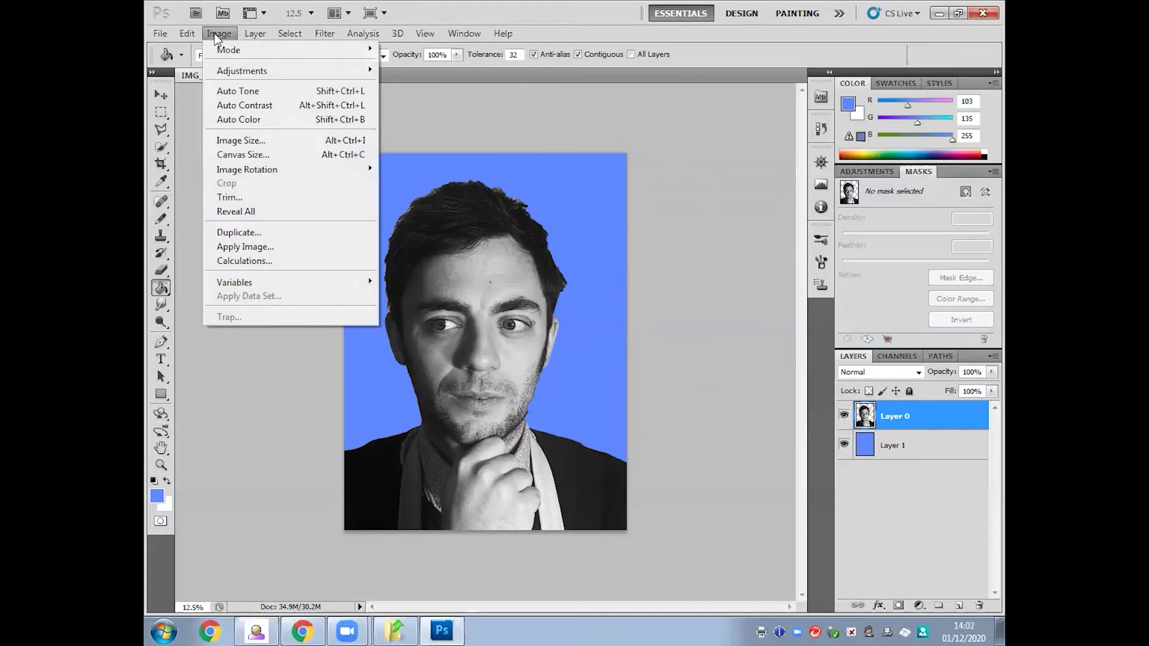
mouse_move(240, 70)
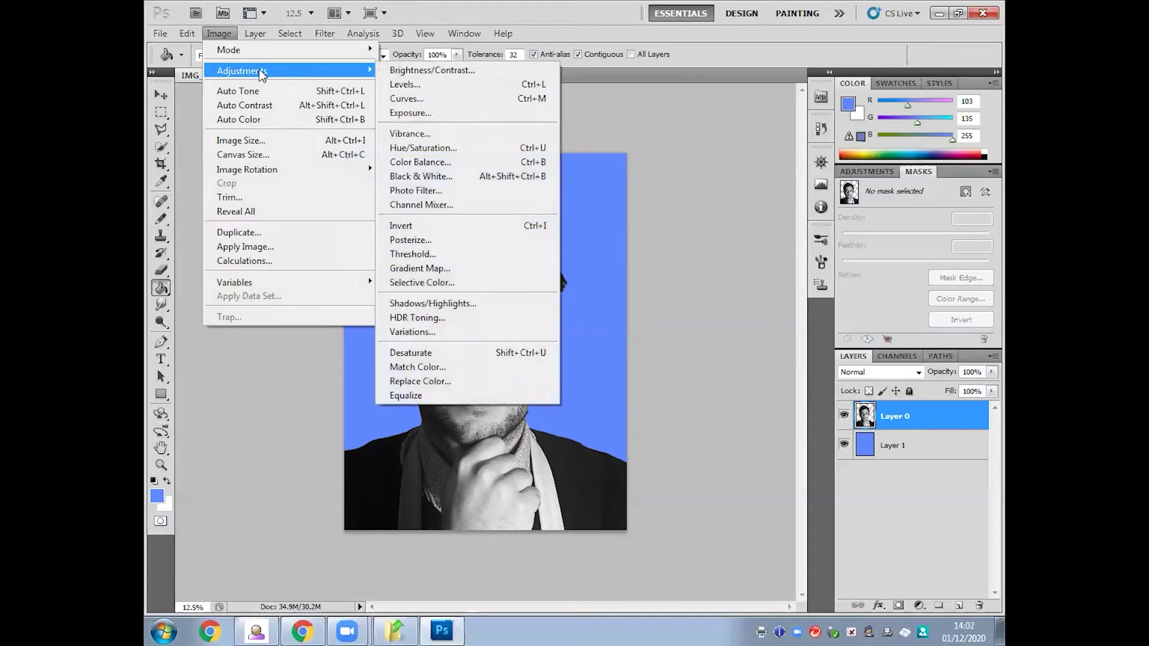
left_click(405, 88)
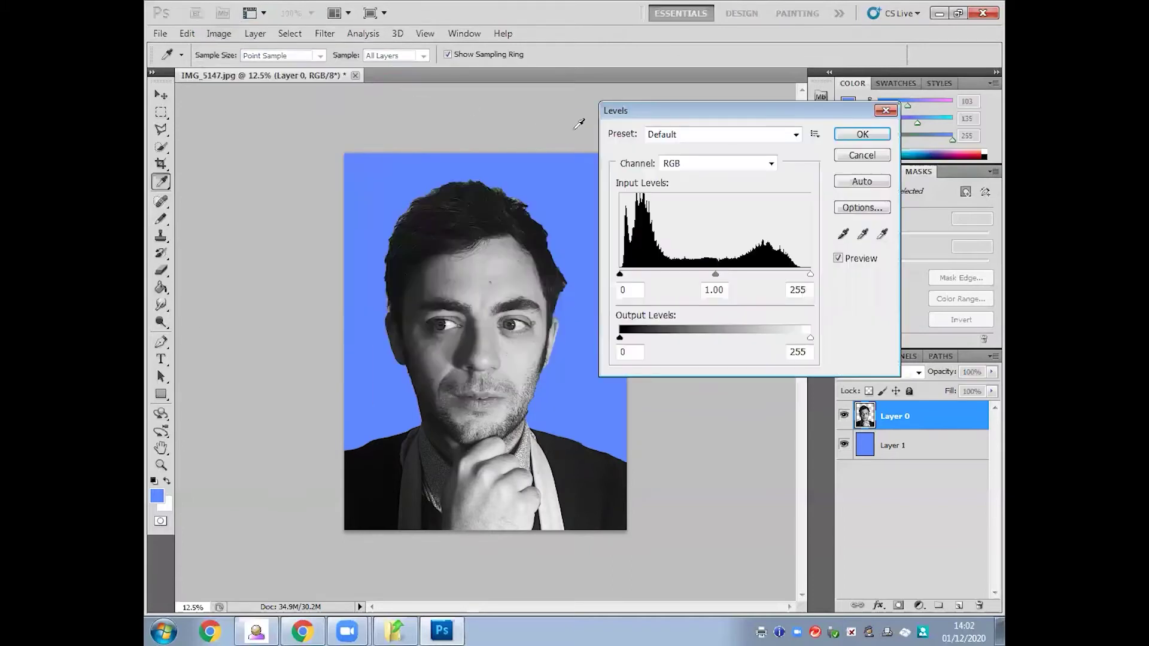
left_click_drag(675, 116, 689, 109)
mouse_move(634, 268)
left_mouse_down()
mouse_move(687, 266)
mouse_move(641, 267)
left_mouse_up()
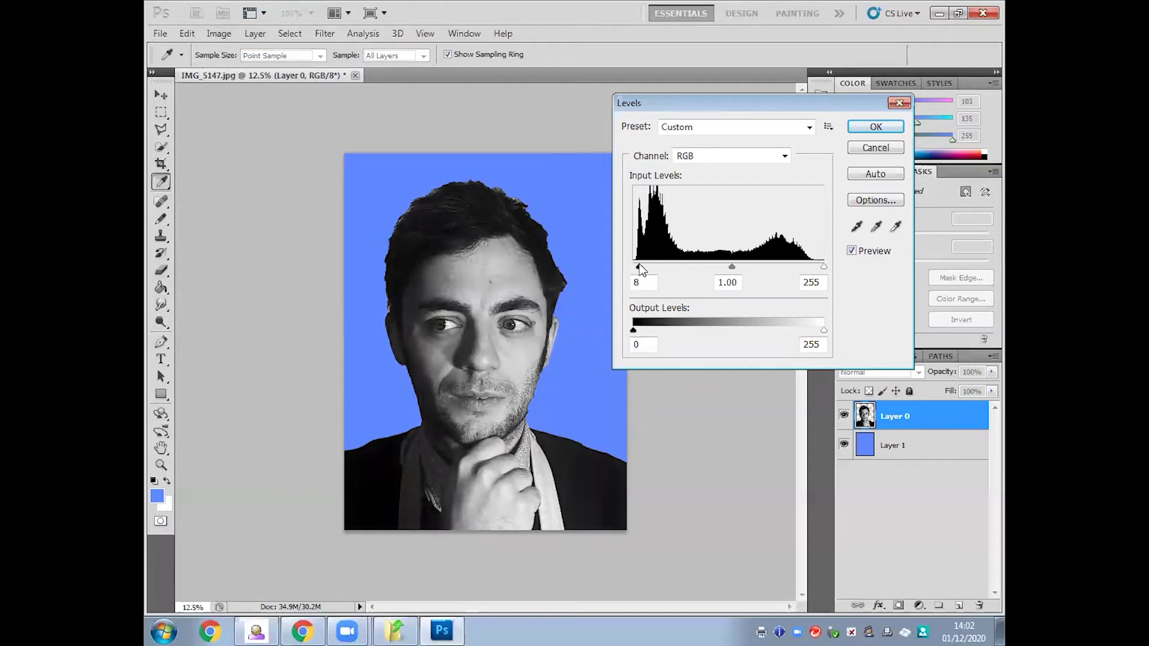
left_click_drag(825, 269, 802, 267)
mouse_move(716, 265)
left_mouse_down()
mouse_move(738, 265)
mouse_move(722, 268)
left_mouse_up()
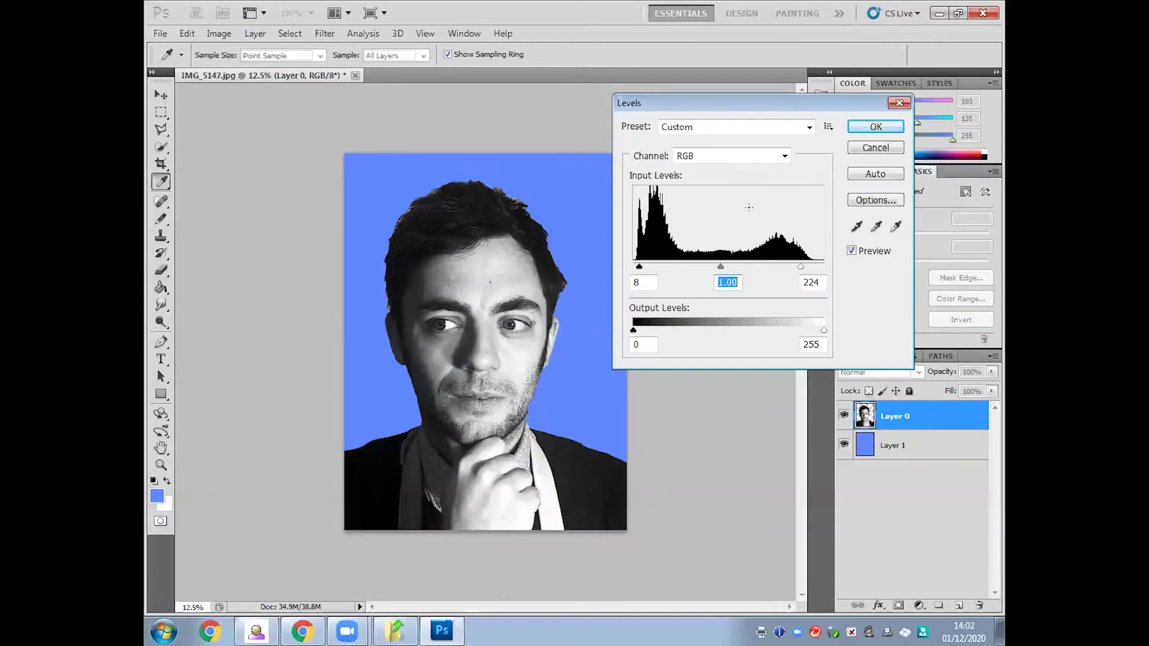
left_click(857, 130)
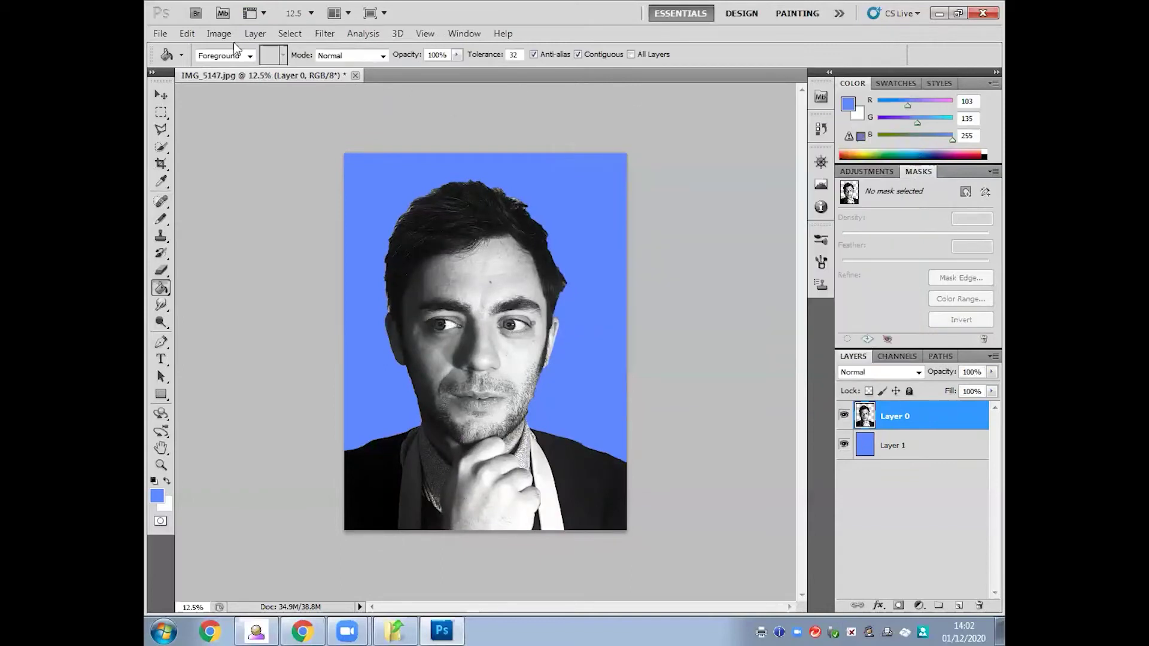
left_click(210, 35)
mouse_move(227, 72)
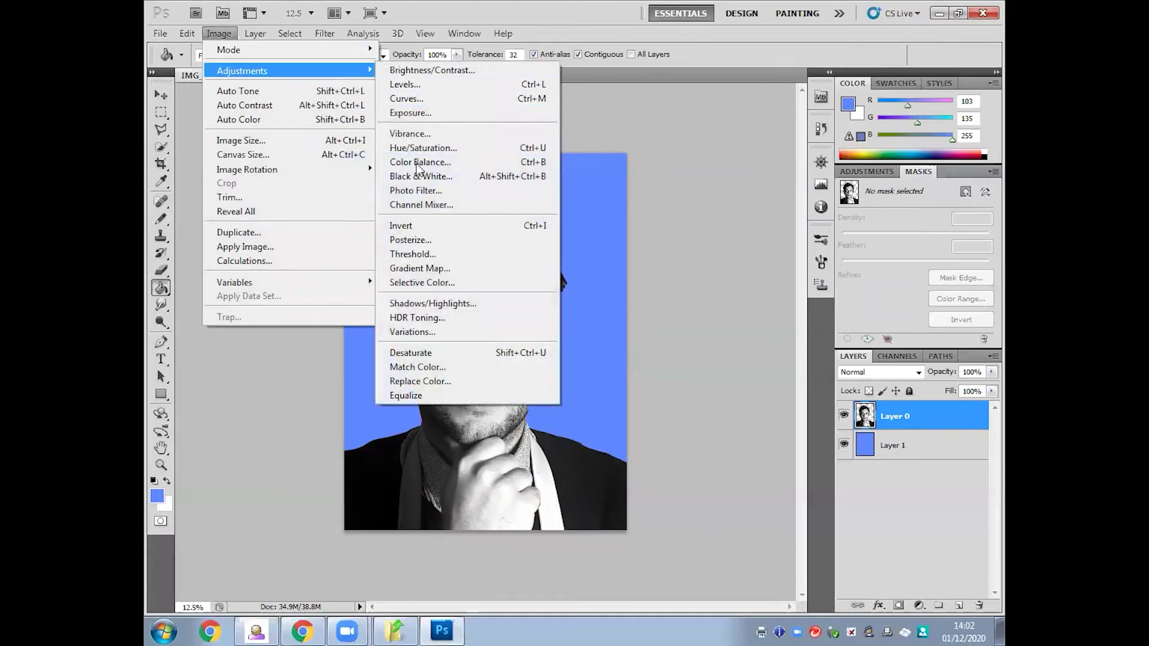
Posterize the portrait to 2 levels.
left_click(427, 240)
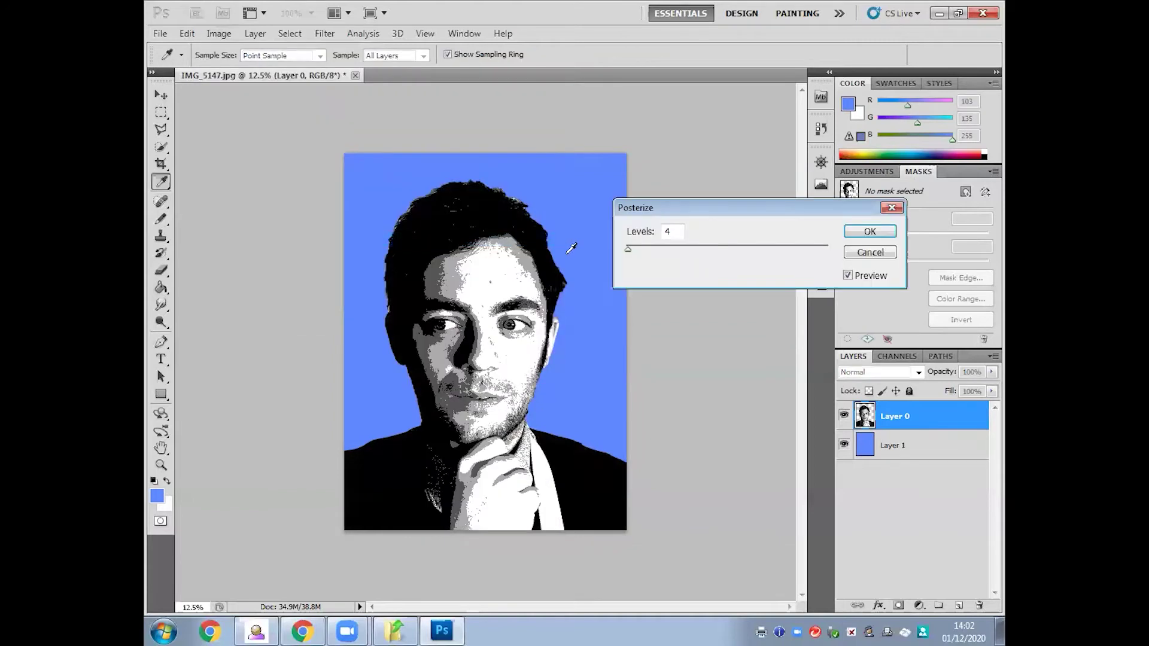
left_click_drag(628, 249, 627, 252)
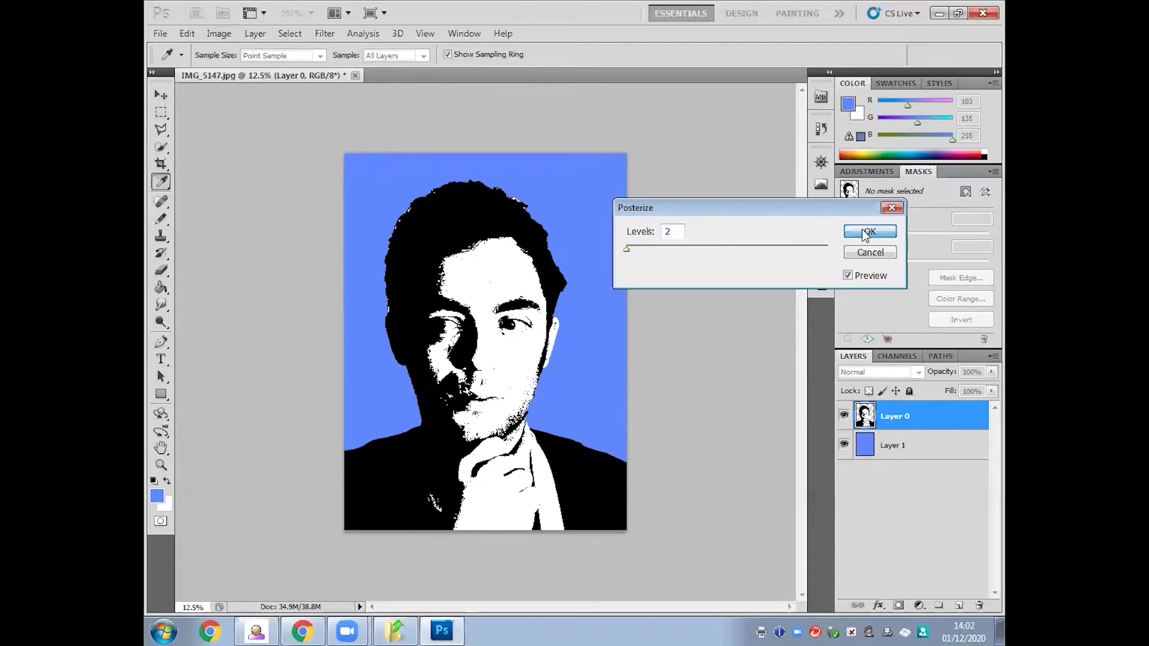
left_click(866, 234)
key("g")
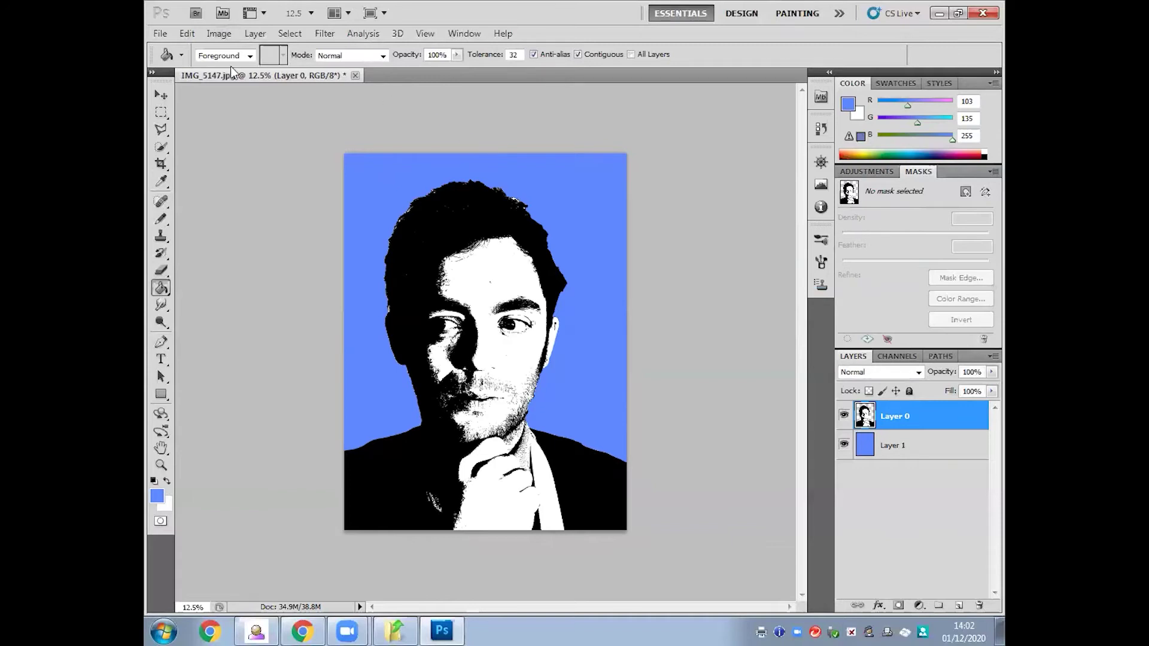
Save the image as 'stencil edit 1' in JPEG format at maximum quality 12.
left_click(160, 34)
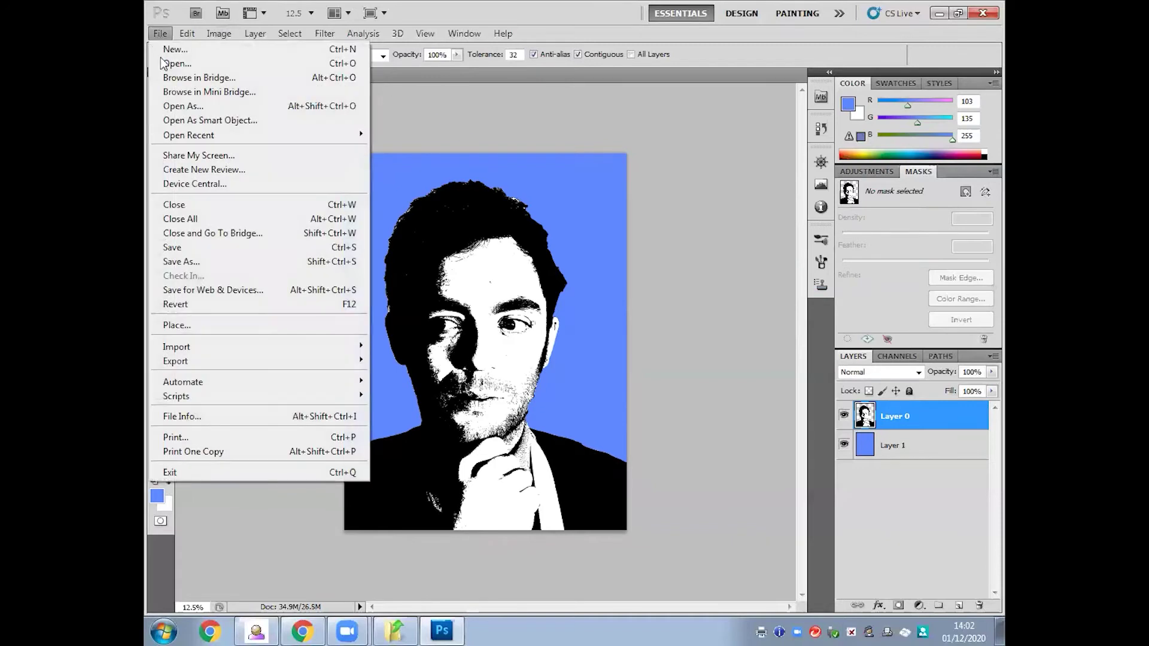
left_click(208, 263)
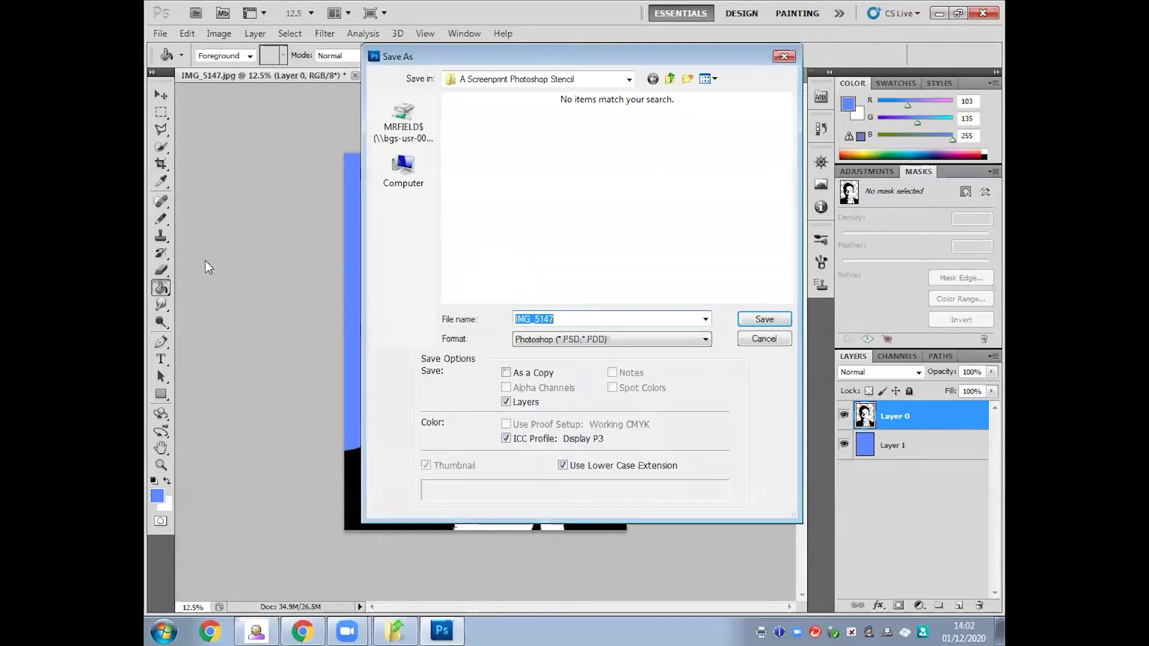
type("stencil edit 1")
left_click(578, 341)
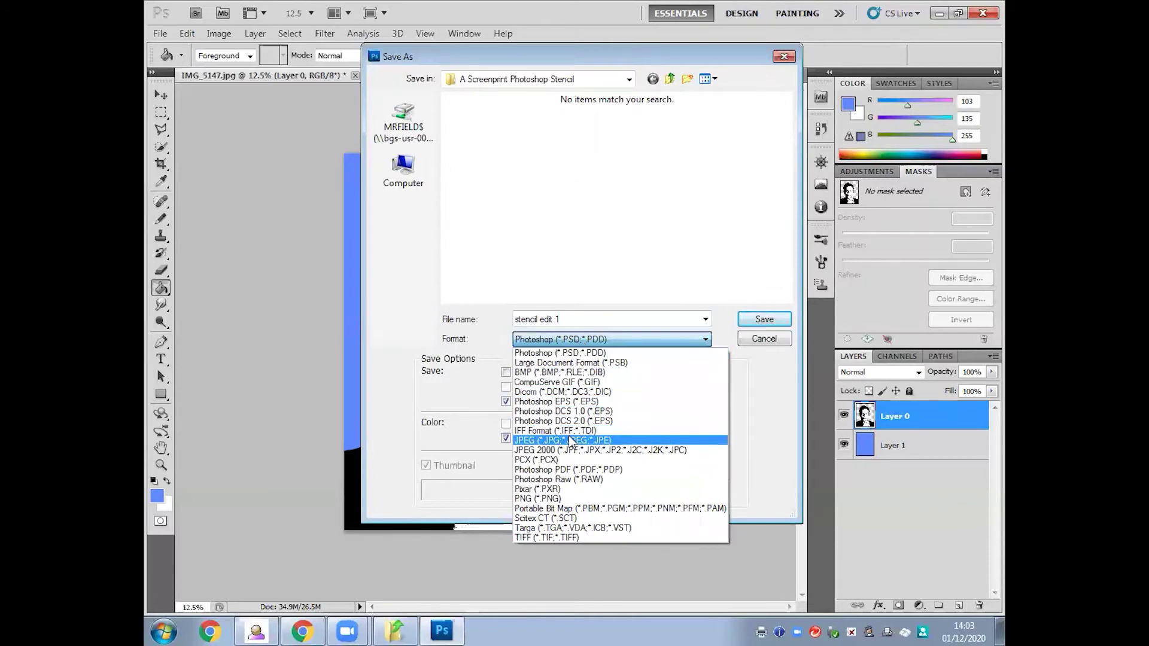
left_click(601, 441)
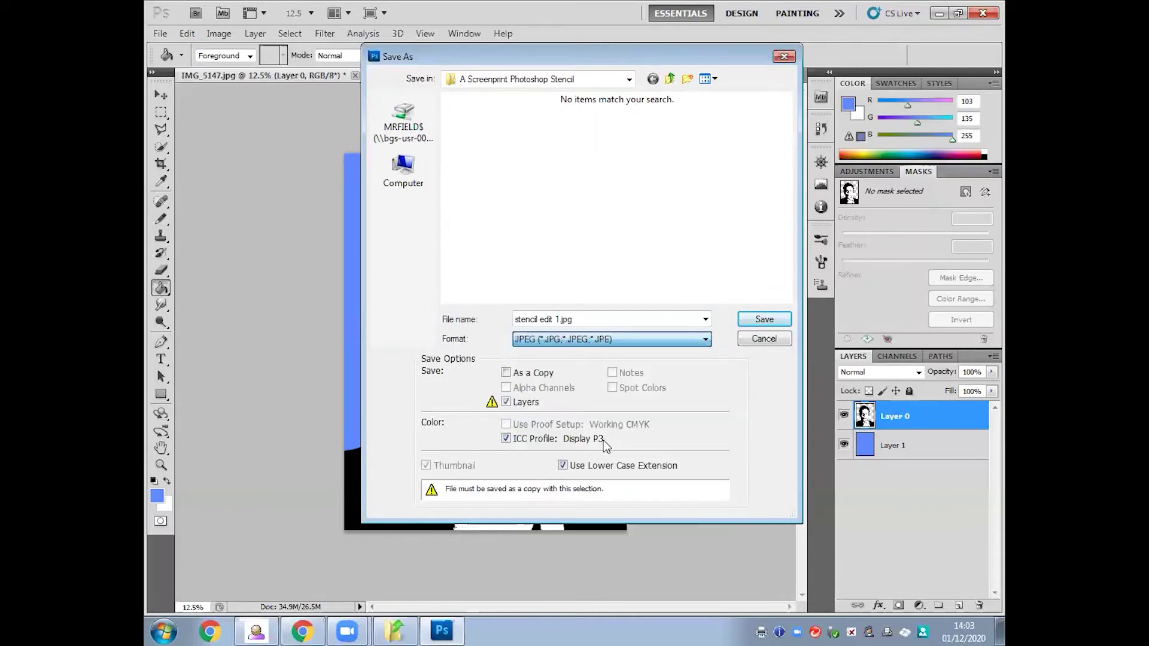
left_click(764, 319)
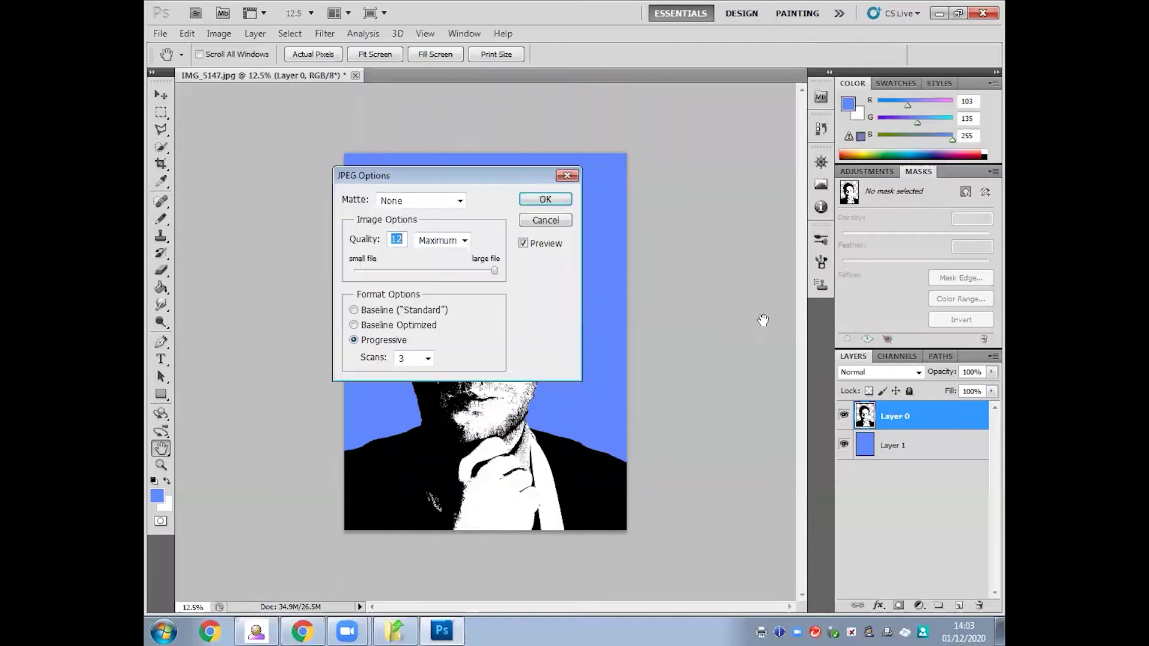
left_click(529, 202)
key("g")
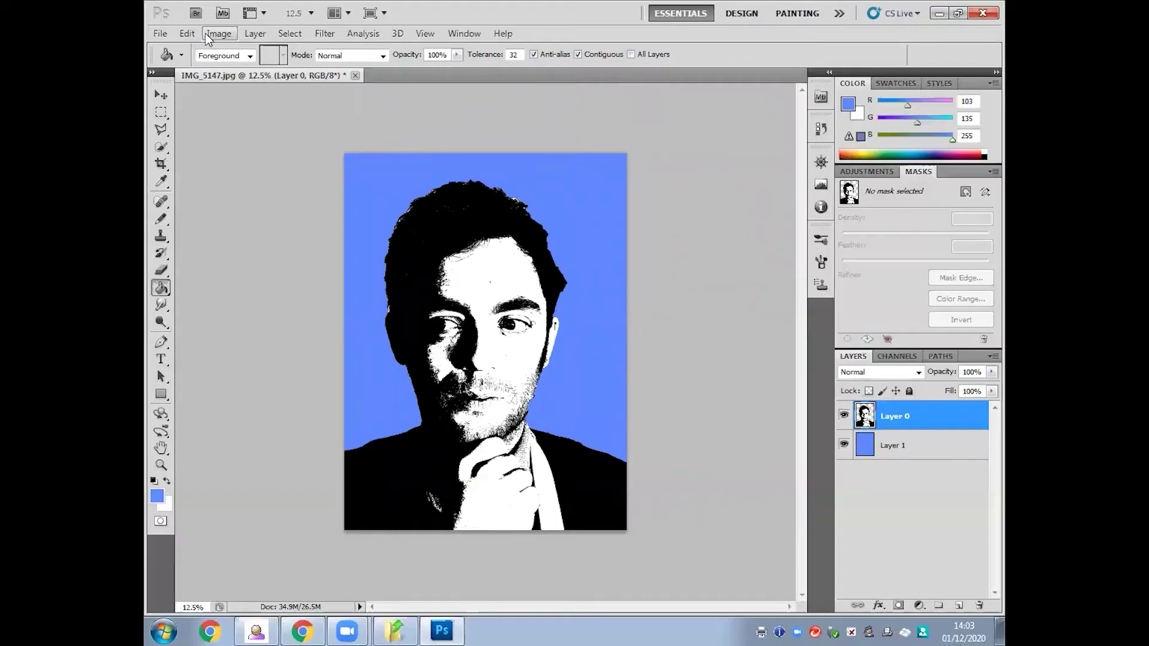
Step back to the greyscale photo and apply Brightness/Contrast of -7 and 12.
left_click(206, 34)
mouse_move(187, 34)
left_click(227, 80)
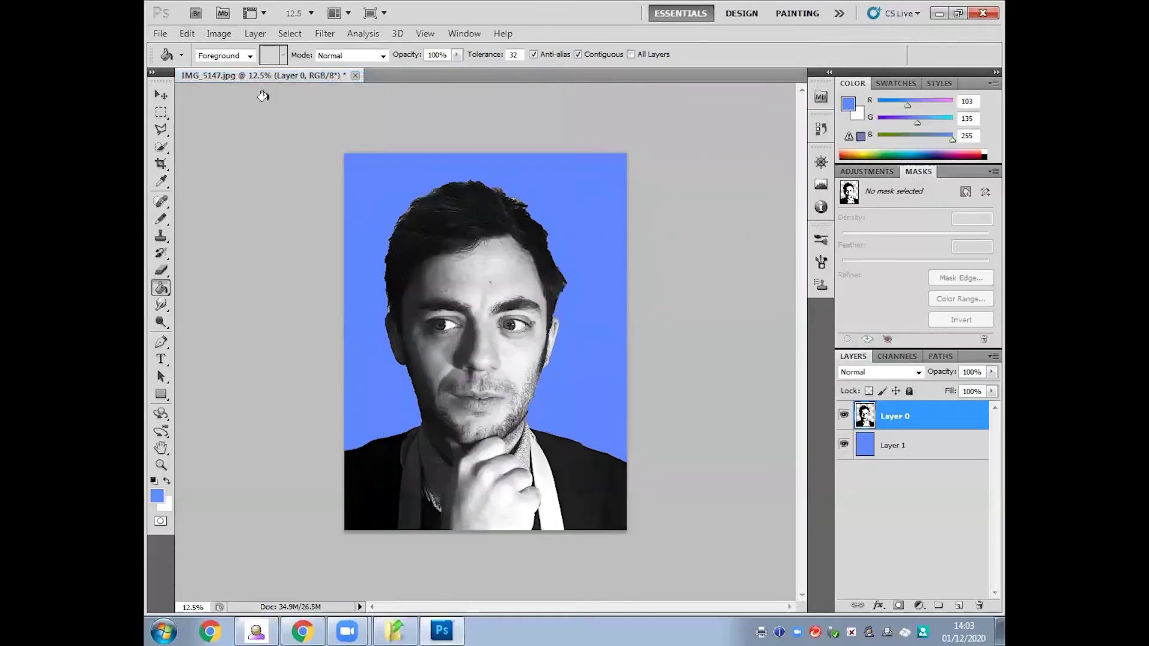
left_click(218, 34)
mouse_move(236, 71)
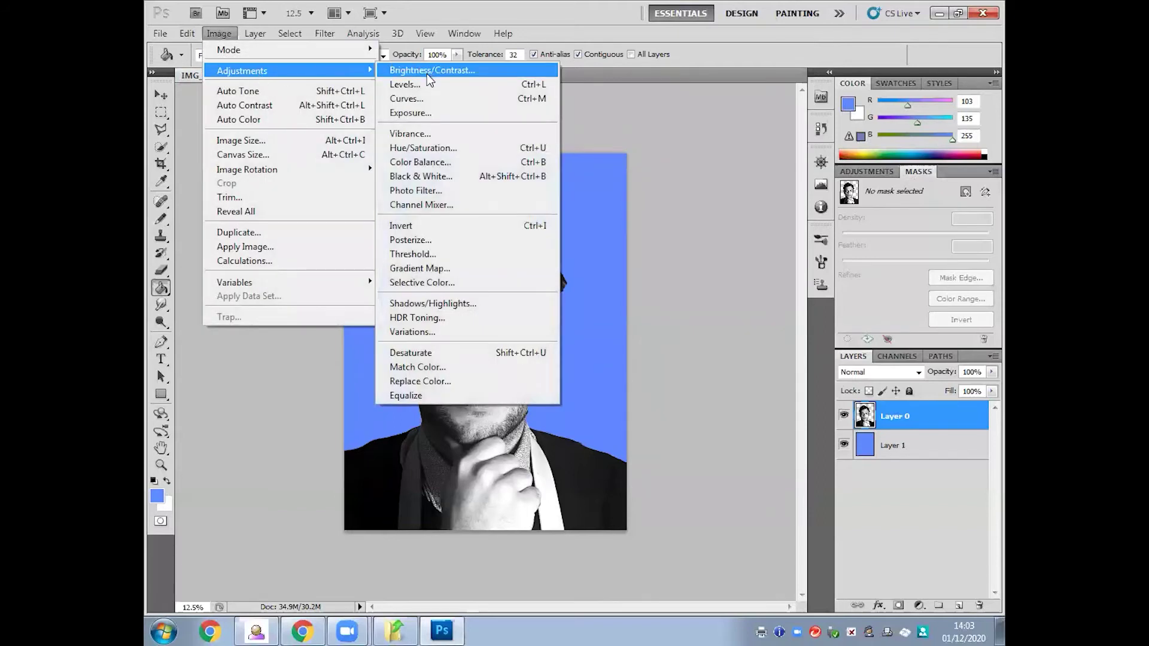
left_click(426, 70)
left_click_drag(645, 151, 651, 178)
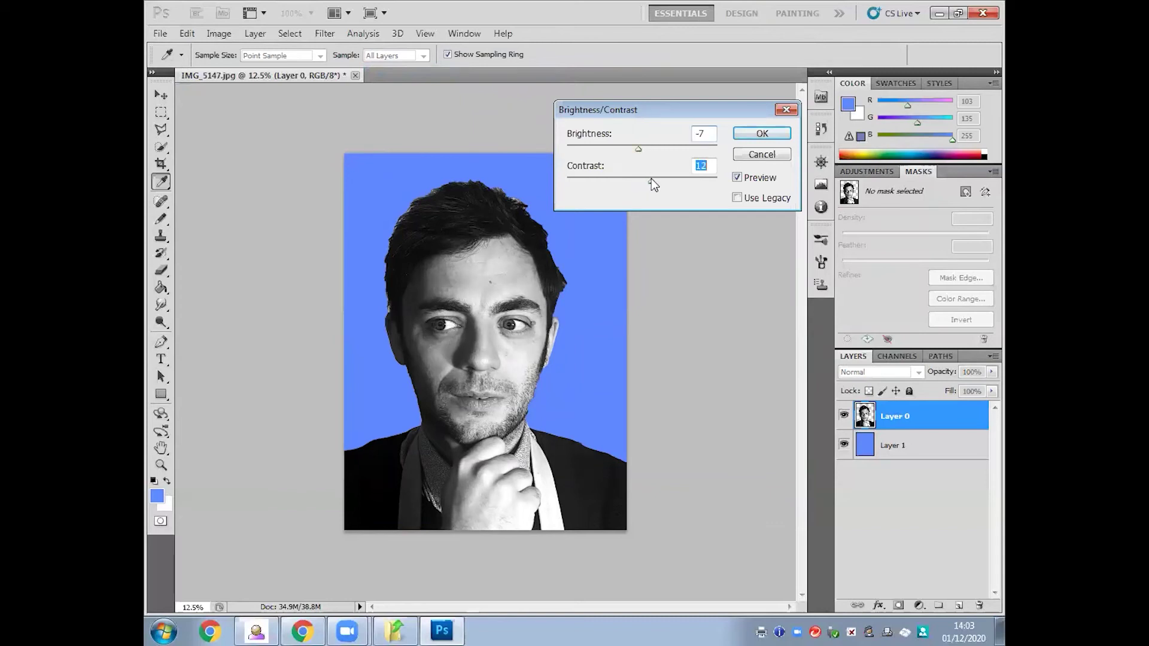
left_click(759, 134)
key("g")
Apply Levels with input values 4, 0.93 and 235.
left_click(220, 34)
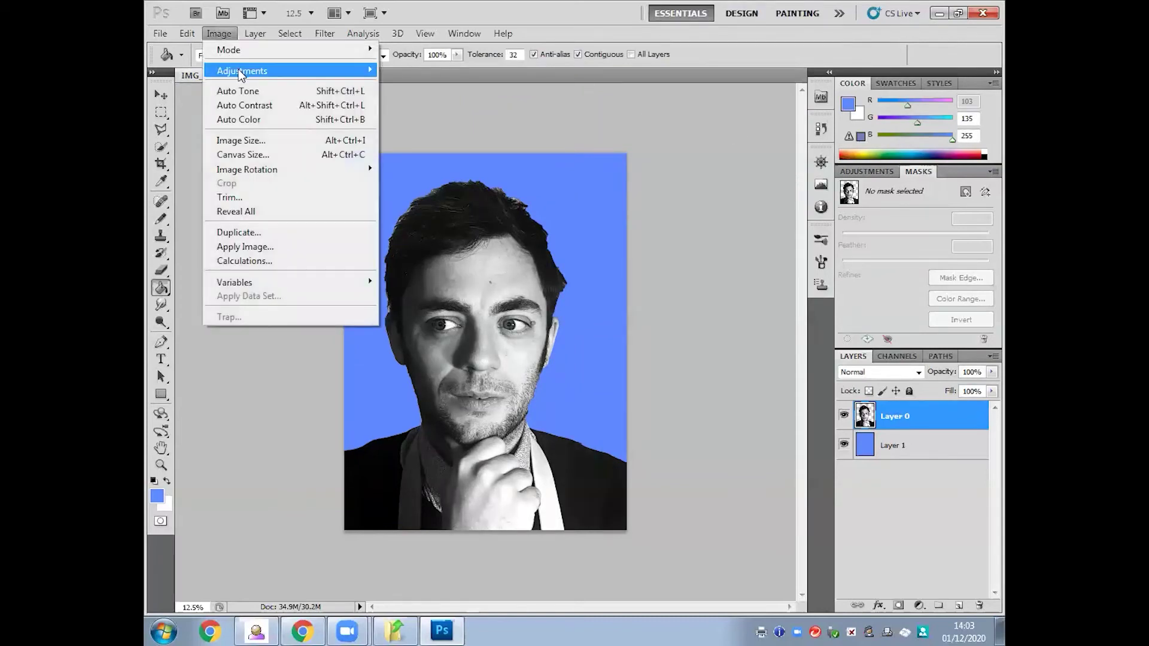
mouse_move(249, 72)
left_click(407, 85)
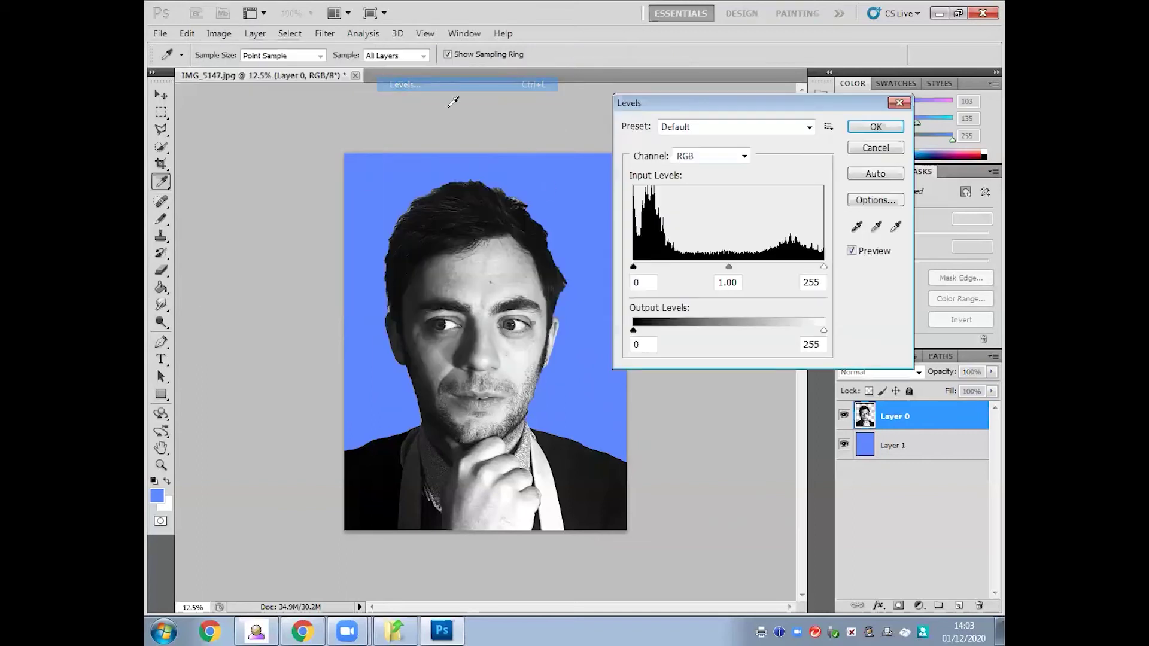
left_click_drag(634, 265, 636, 267)
left_click_drag(823, 267, 810, 266)
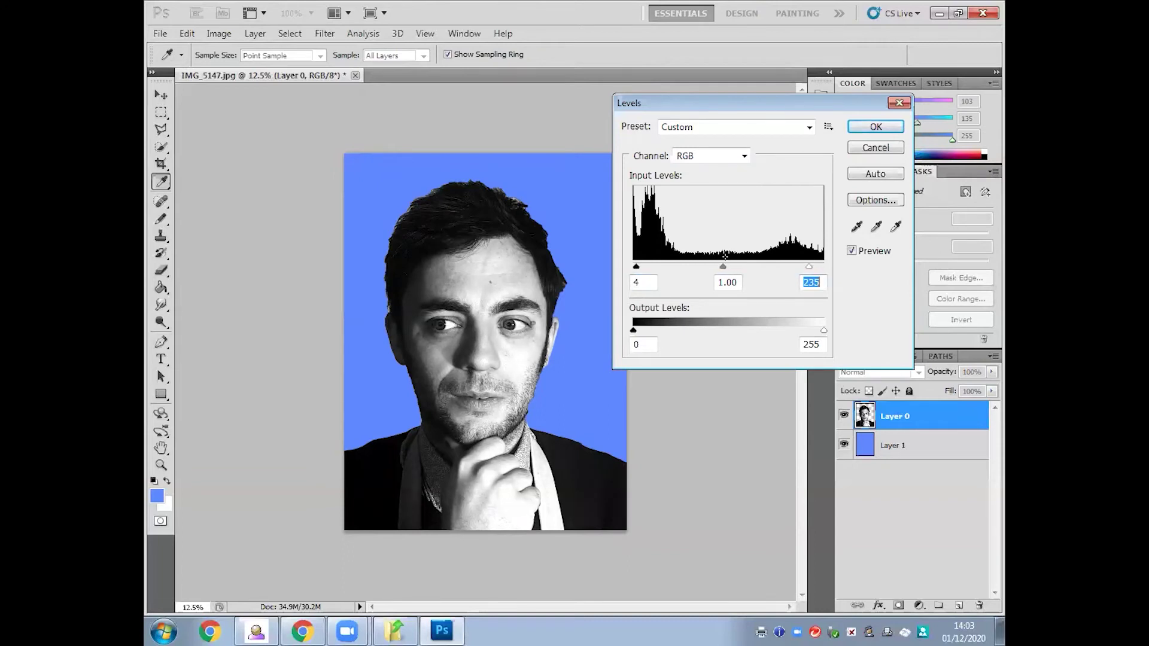
mouse_move(727, 267)
left_mouse_down()
mouse_move(738, 264)
mouse_move(728, 270)
left_mouse_up()
left_click(875, 127)
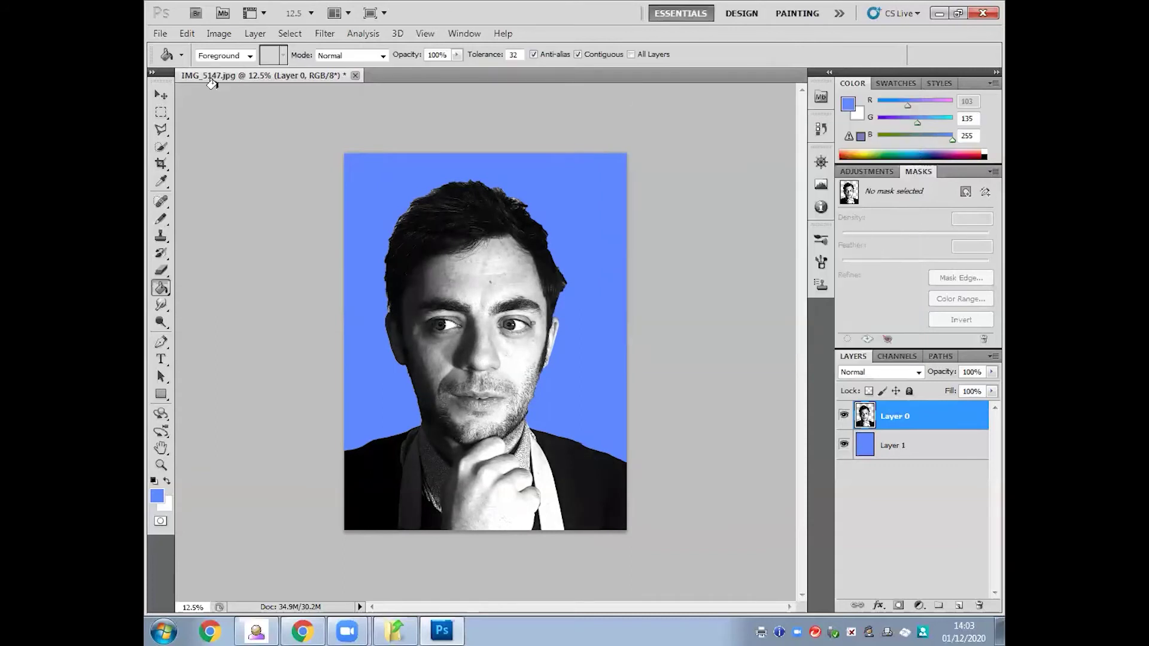
Open Filter > Artistic > Cutout and zoom its preview out to fit the whole portrait.
left_click(228, 34)
mouse_move(320, 30)
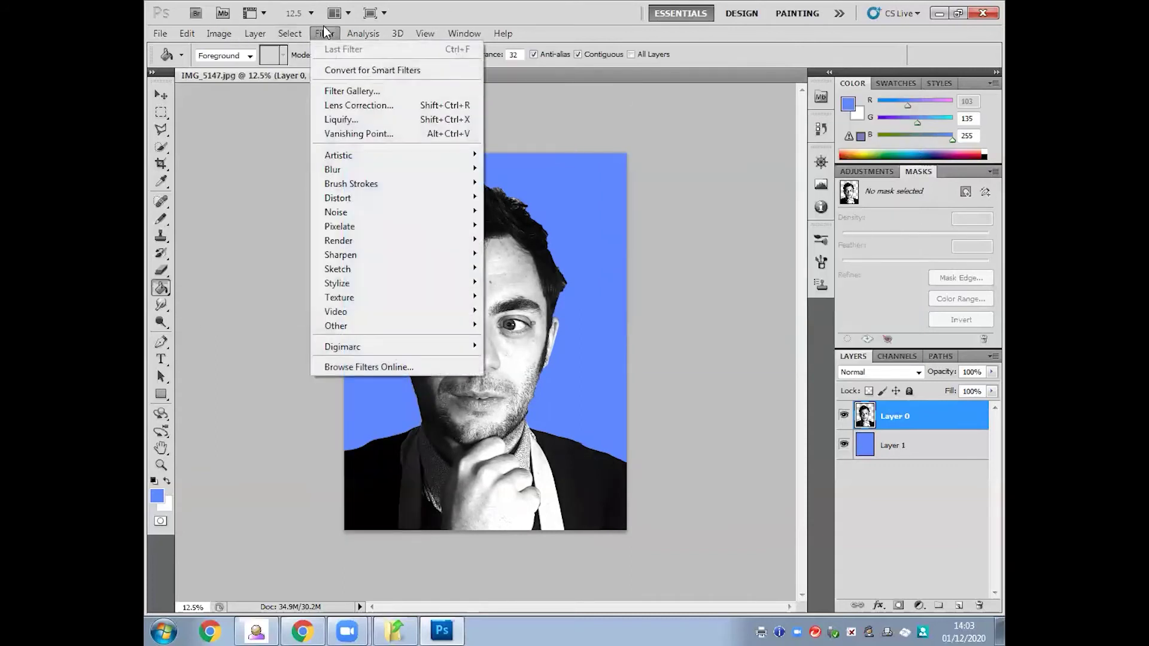
mouse_move(377, 155)
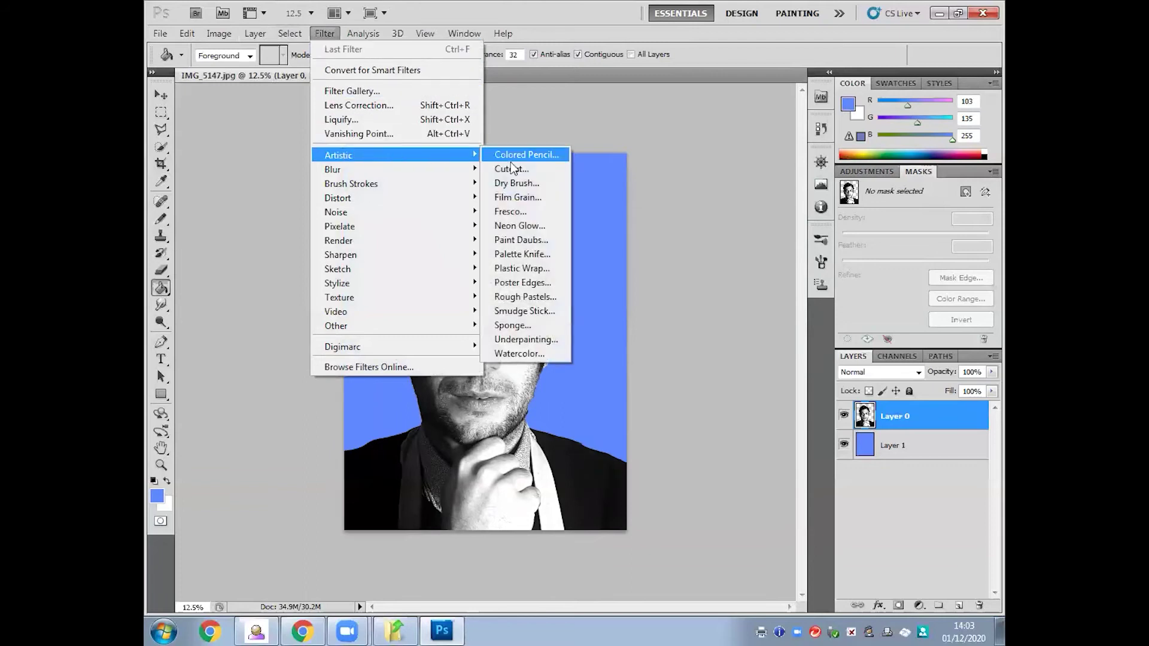
left_click(527, 174)
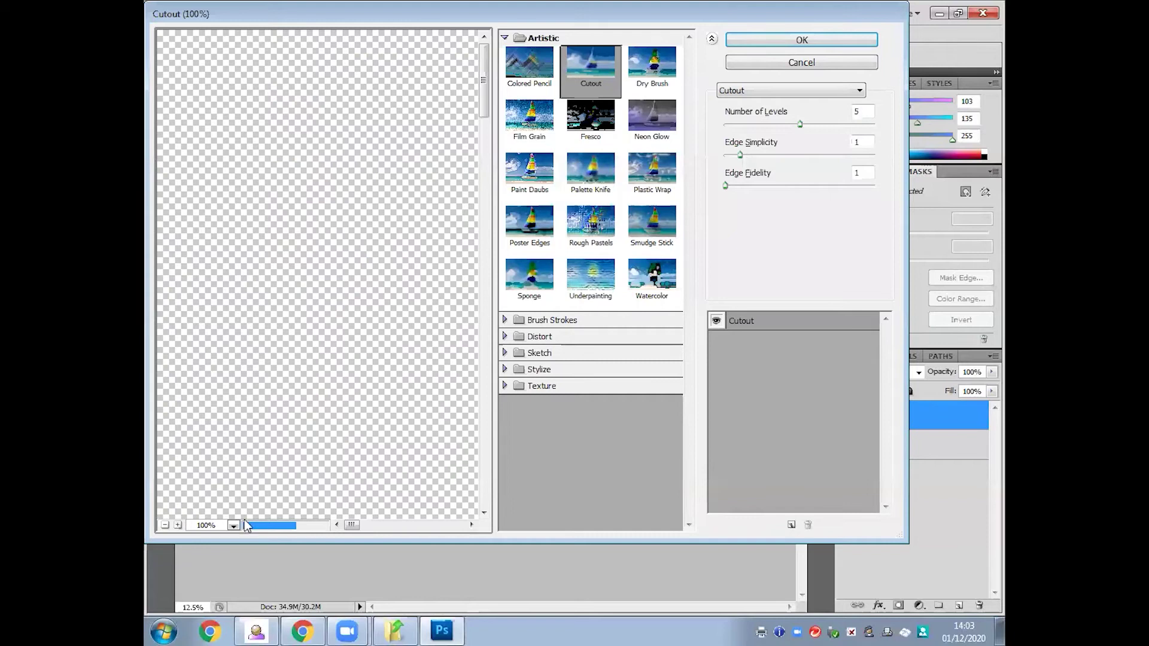
left_click(164, 525)
left_click(164, 526)
left_click(164, 525)
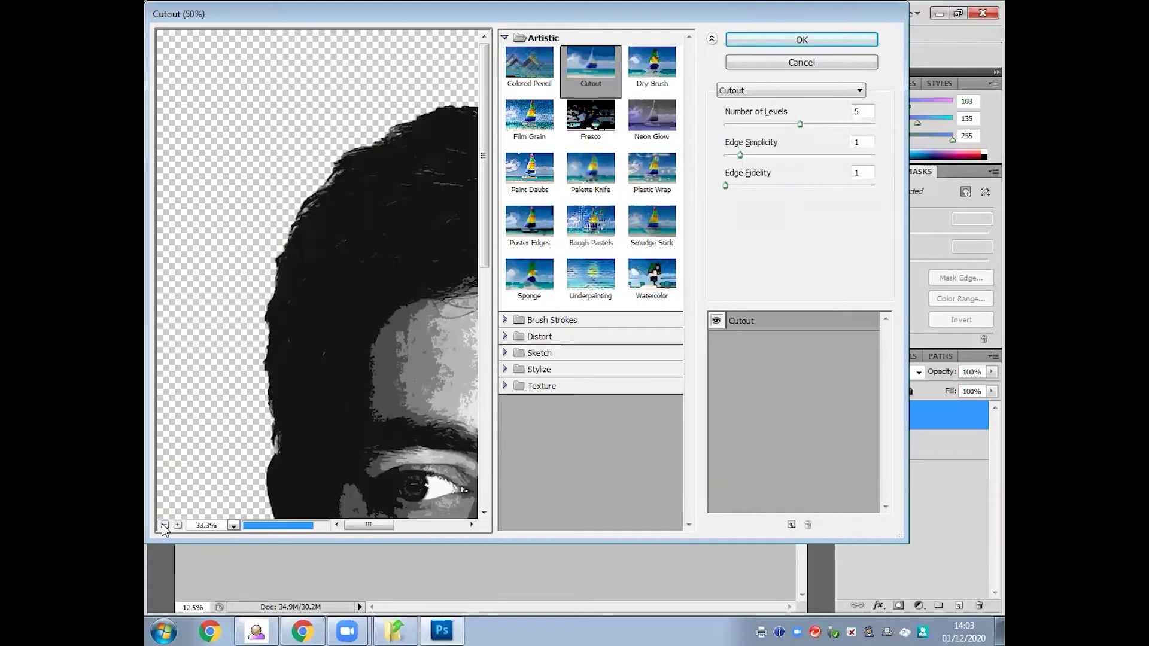
left_click(164, 525)
left_click(164, 525)
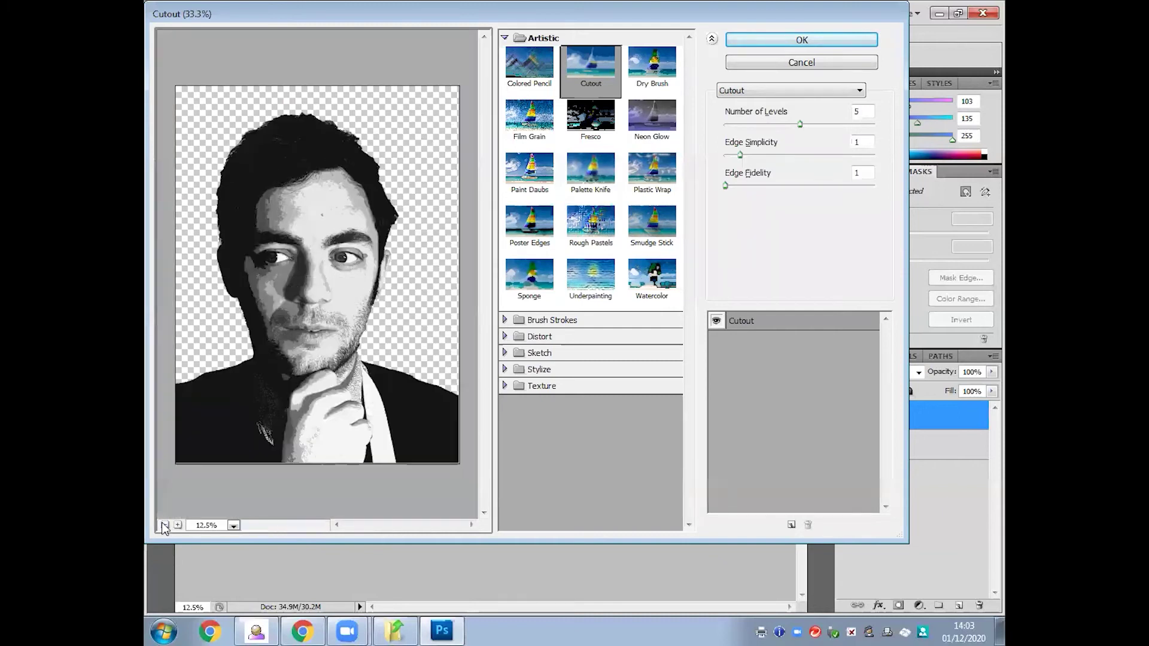
Set the Cutout's Number of Levels to 3 and apply the filter.
left_click_drag(798, 127, 774, 126)
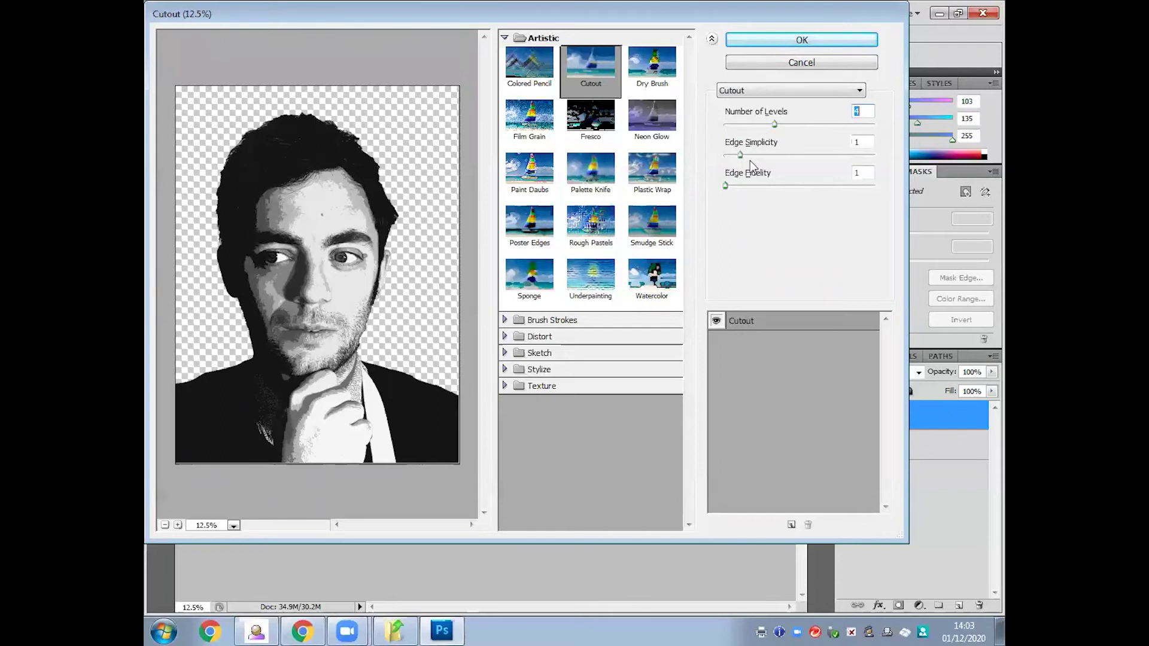
left_click(759, 125)
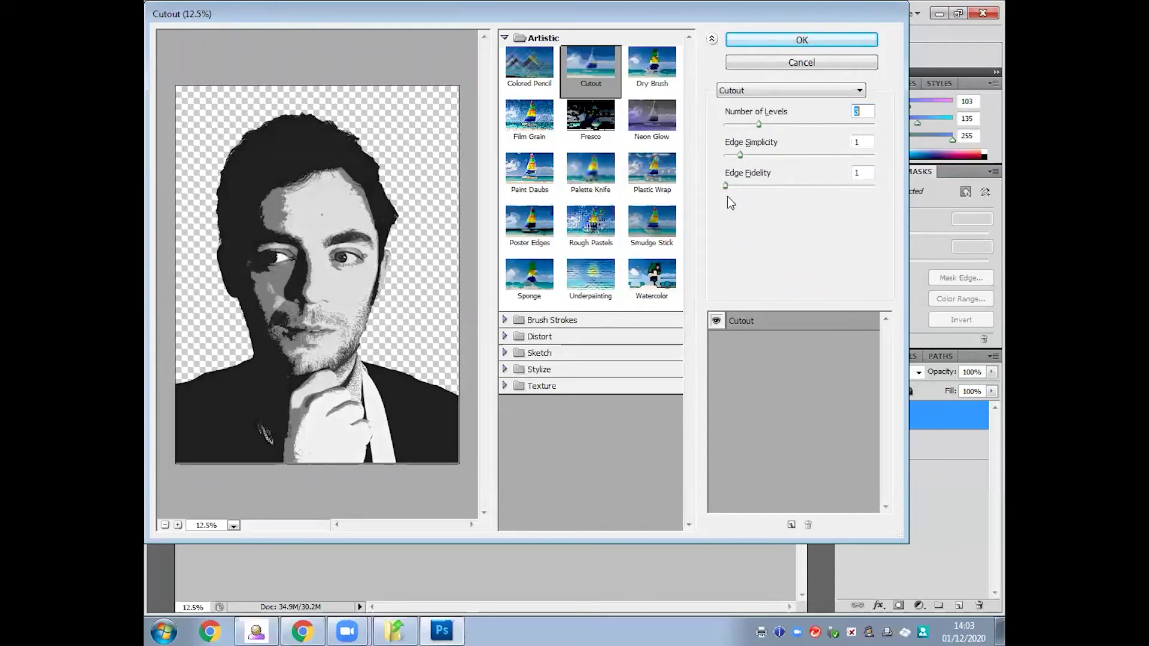
left_click(744, 125)
left_click(732, 125)
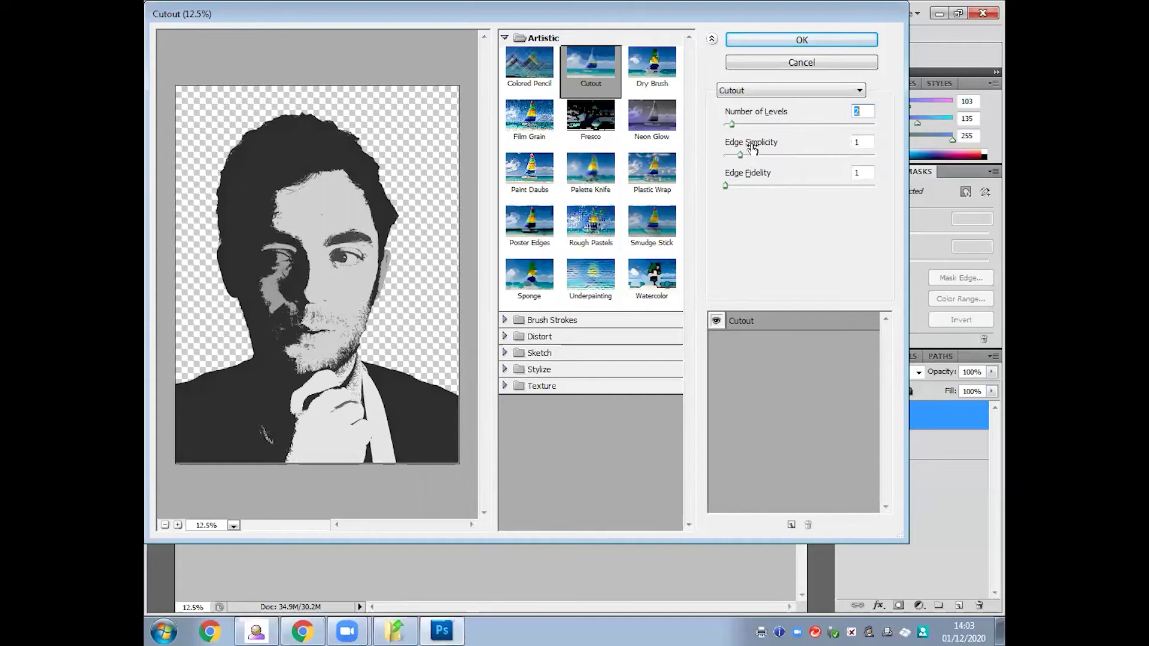
left_click(745, 125)
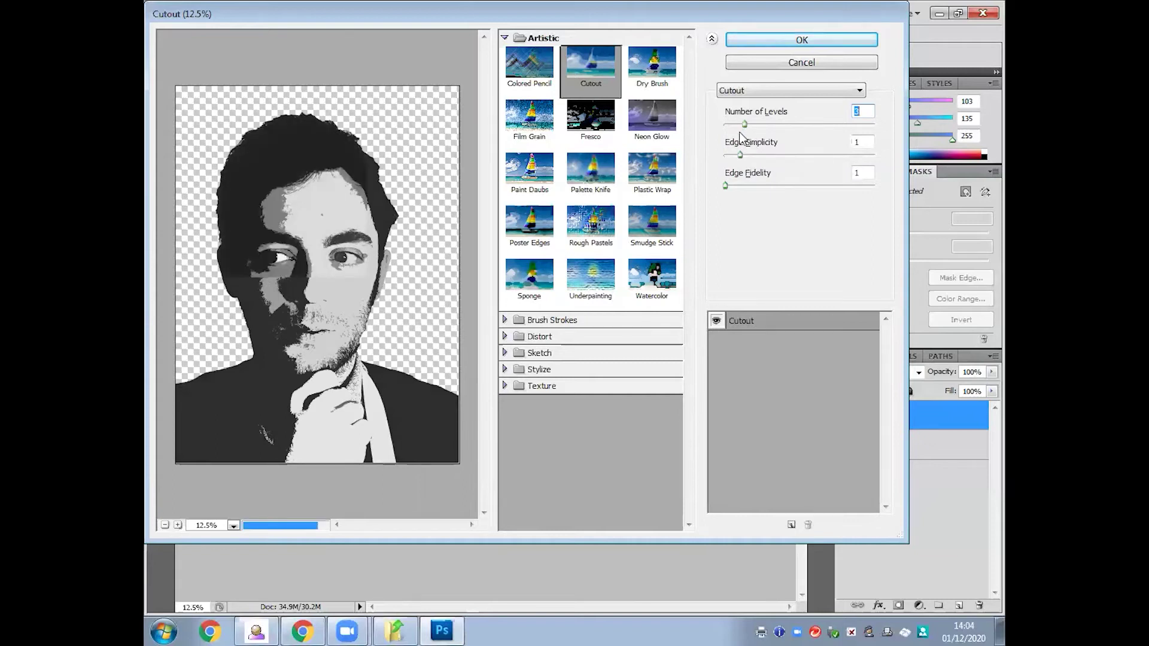
left_click(824, 41)
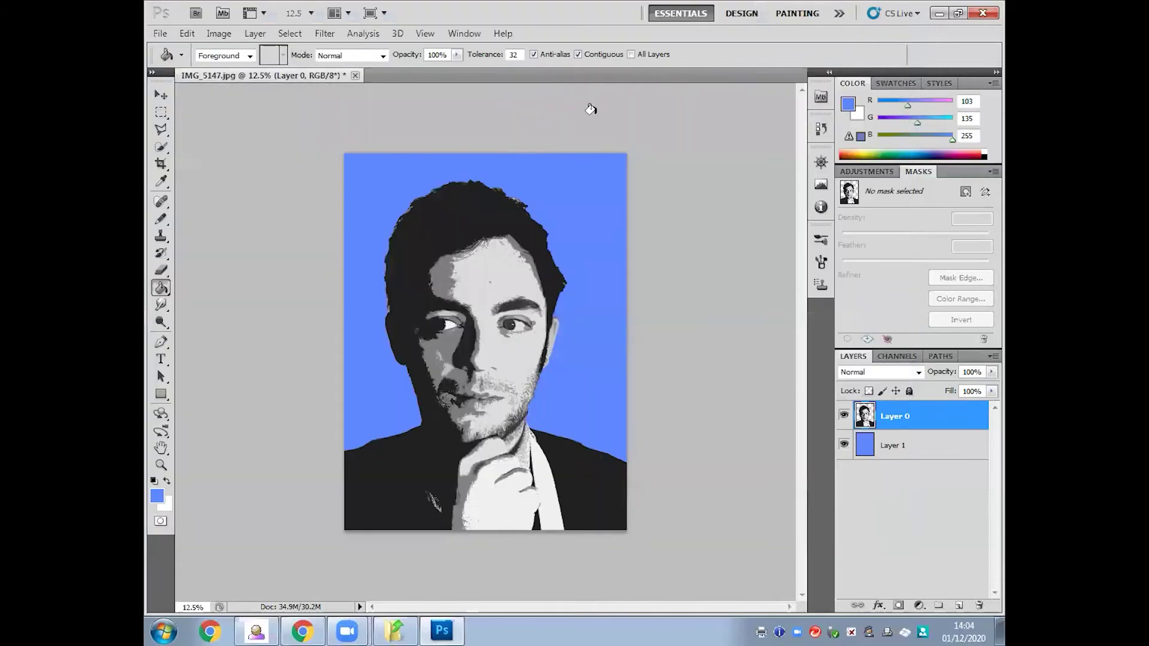
Save the Cutout stencil as a maximum-quality JPEG named 'stencil edit 2.jpg'.
left_click(161, 34)
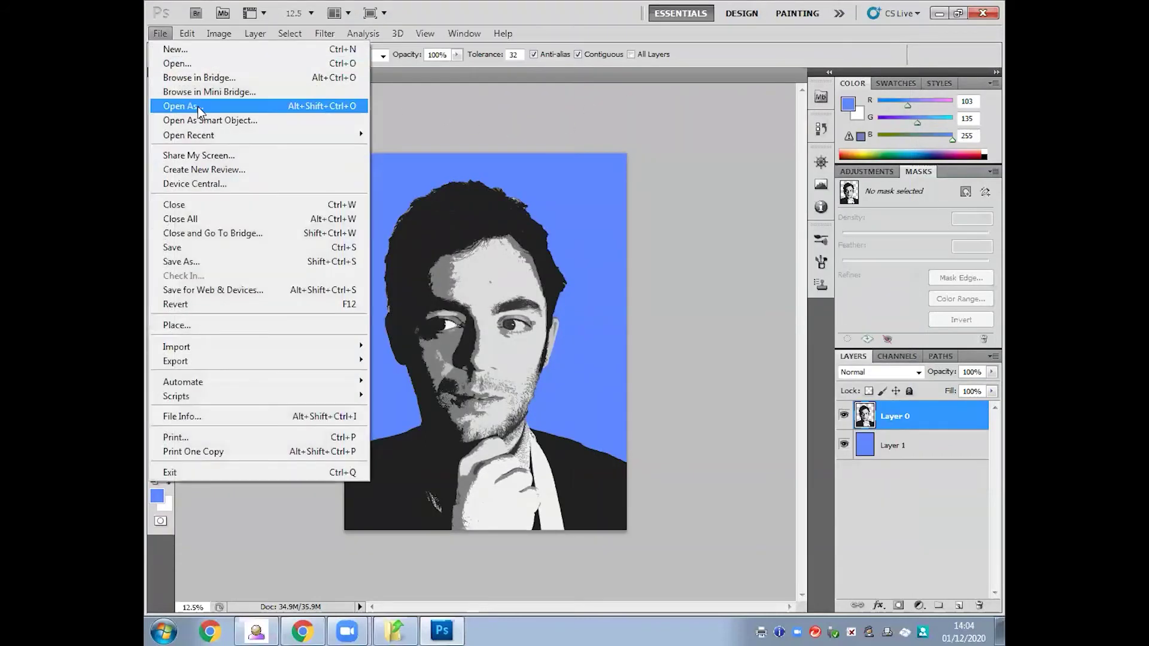
left_click(242, 260)
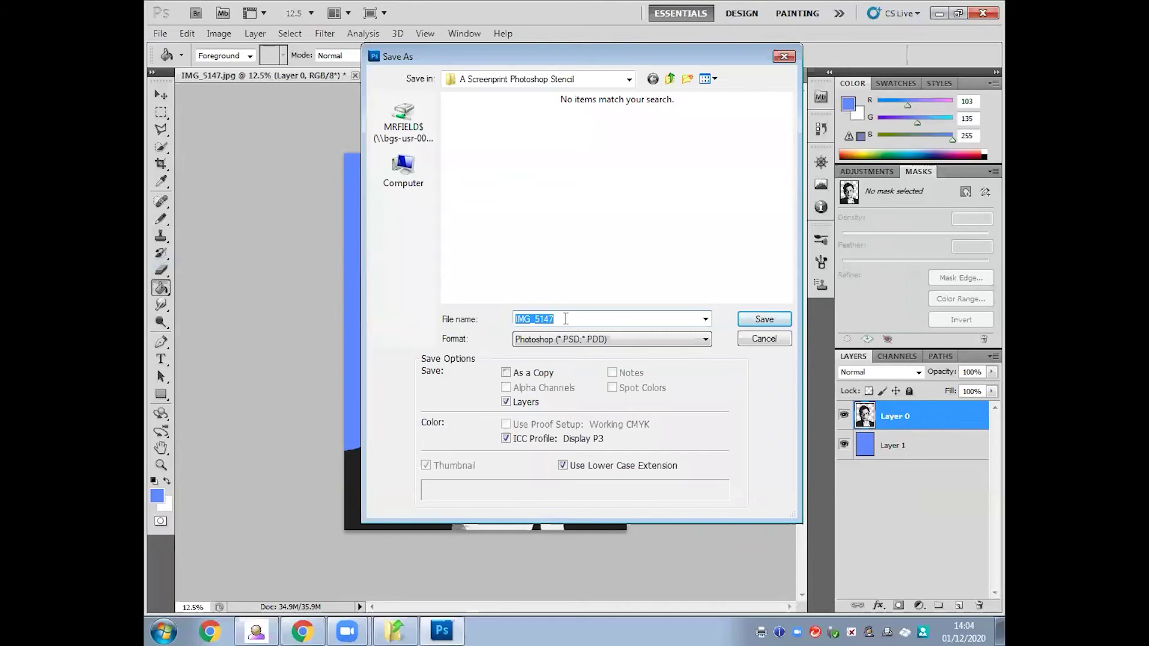
type("ste")
key("Down")
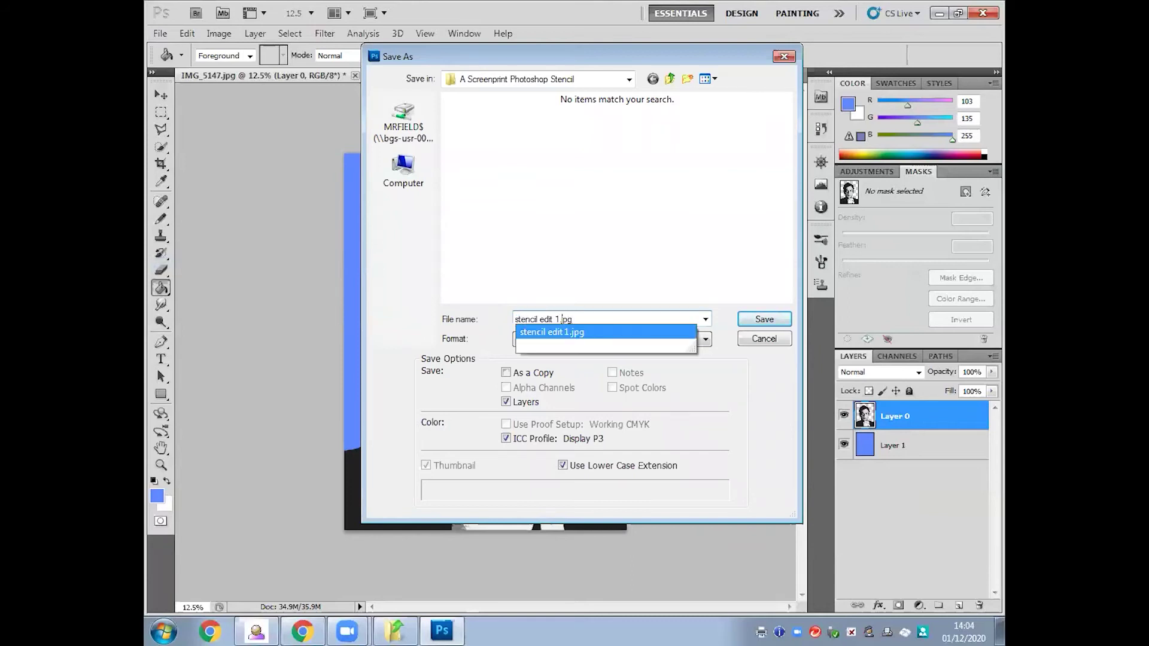
key("BackSpace")
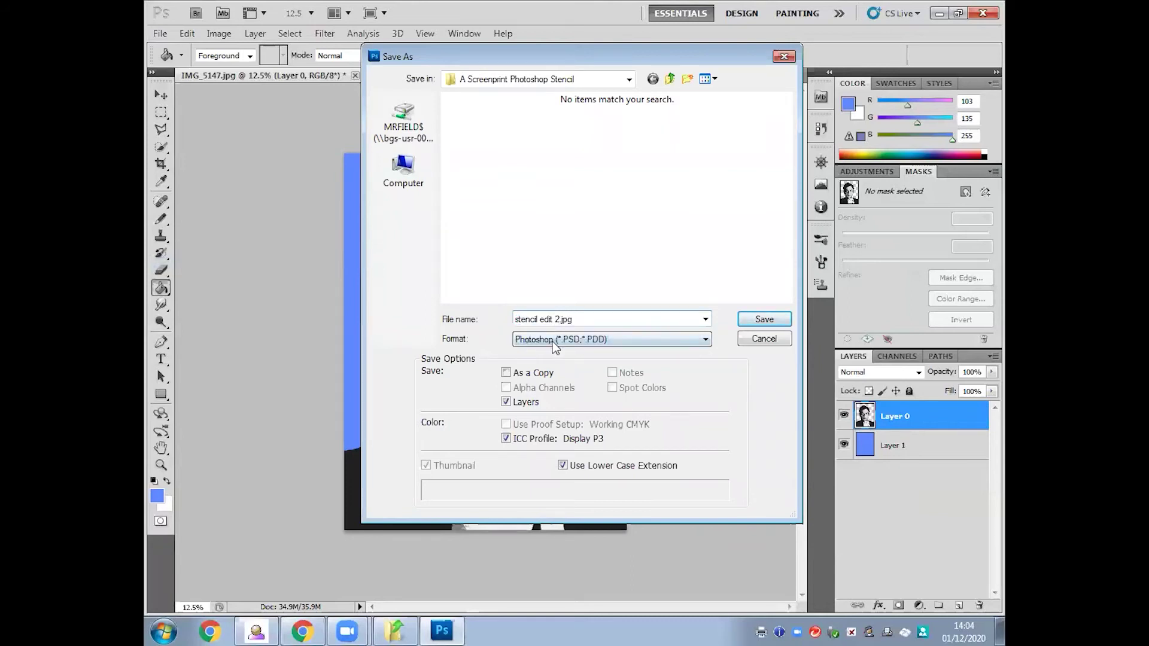
left_click(556, 339)
left_click(557, 437)
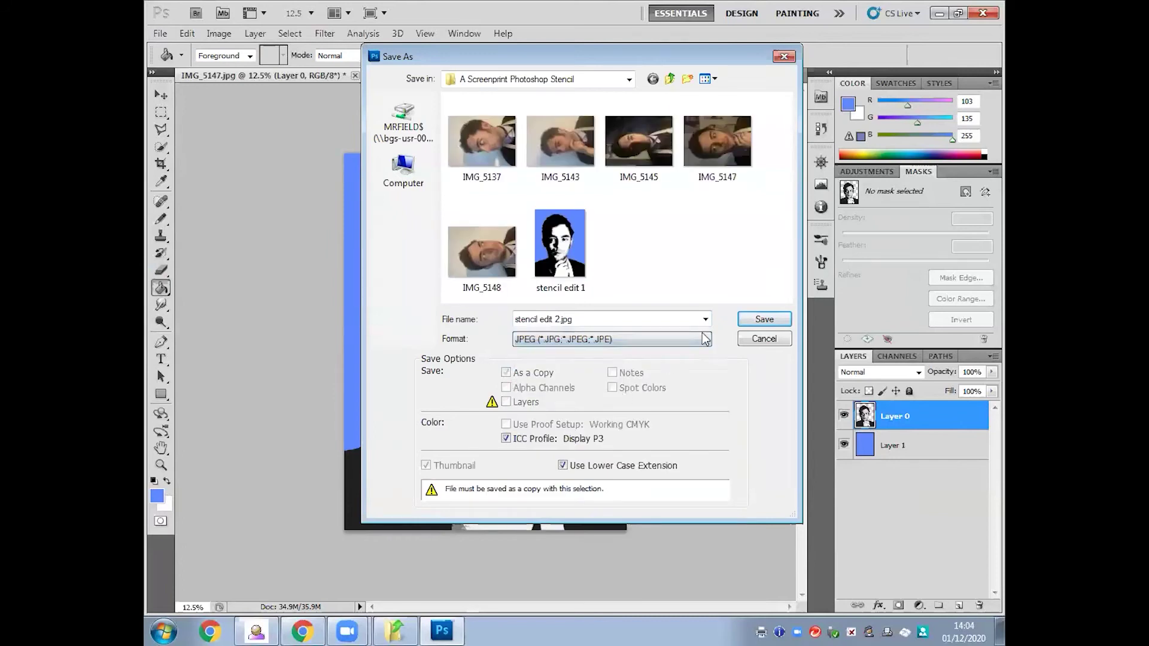
left_click(756, 319)
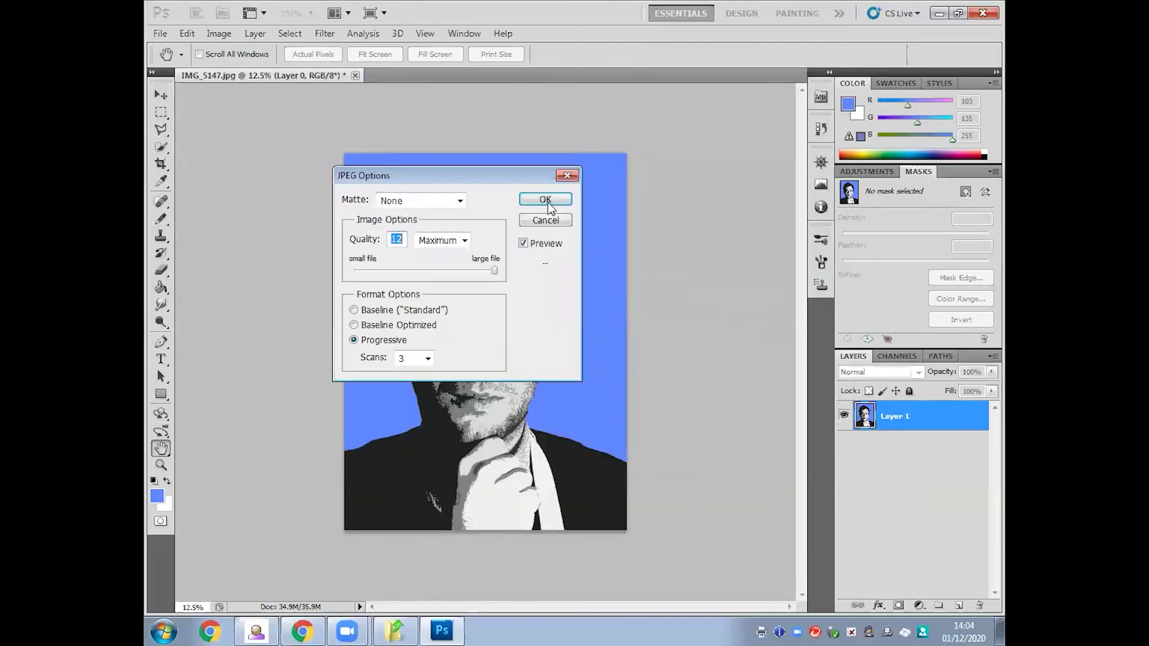
left_click(546, 200)
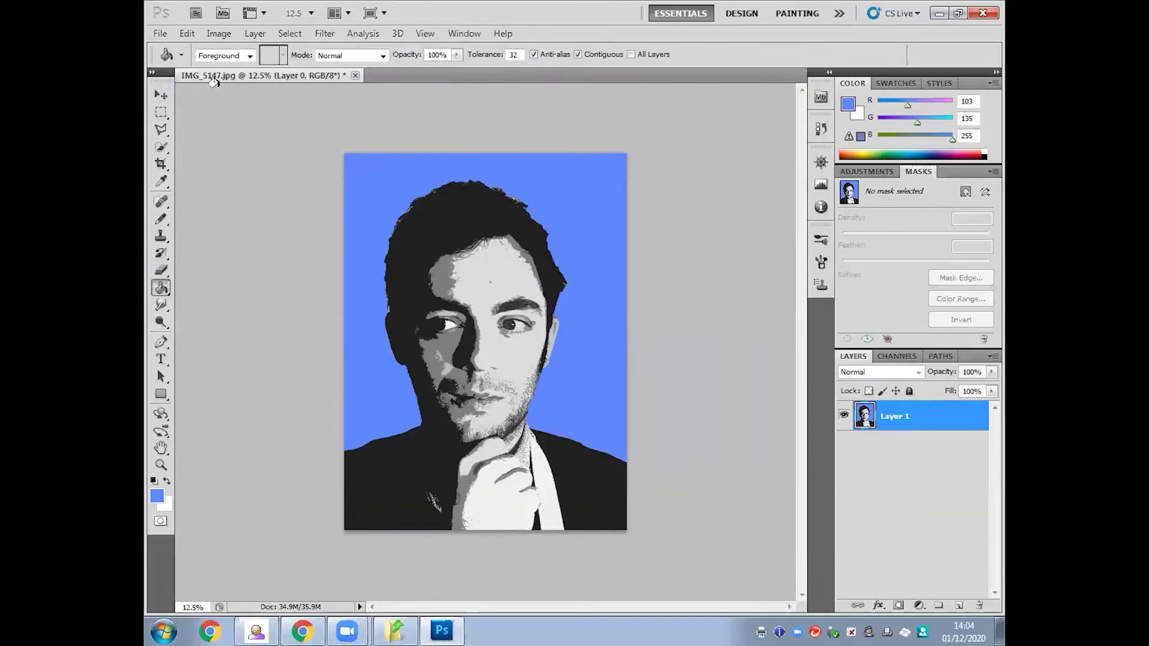
left_click(171, 33)
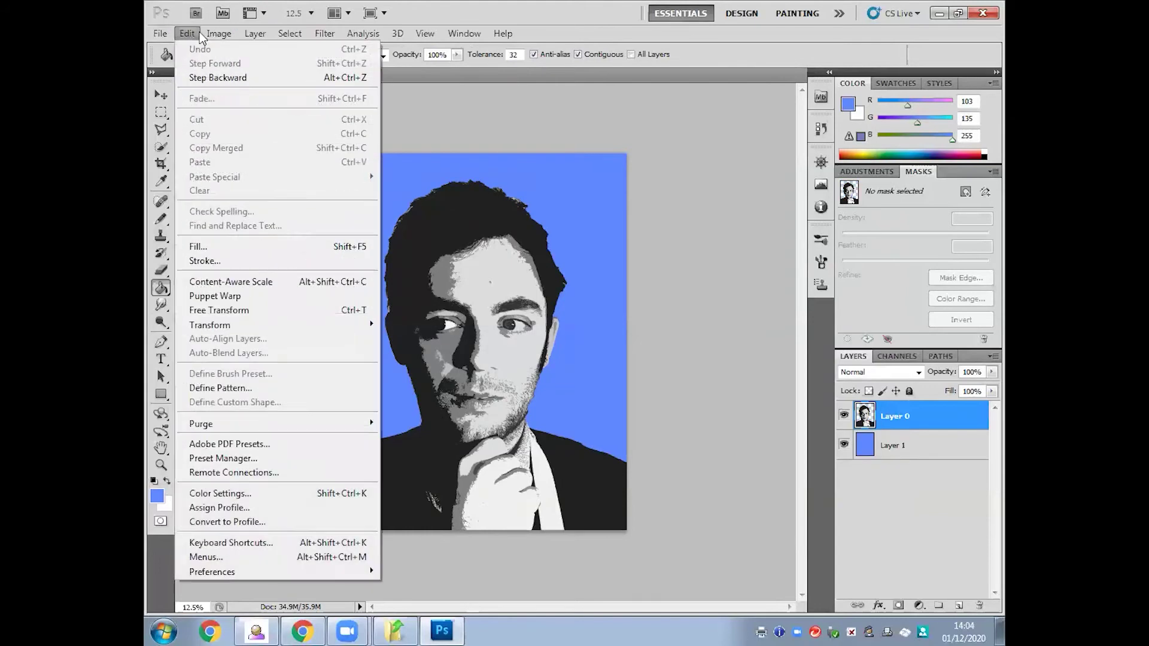
Undo the Cutout, posterize to 3 levels, then save as stencil edit 3.psd and close it.
left_click(202, 78)
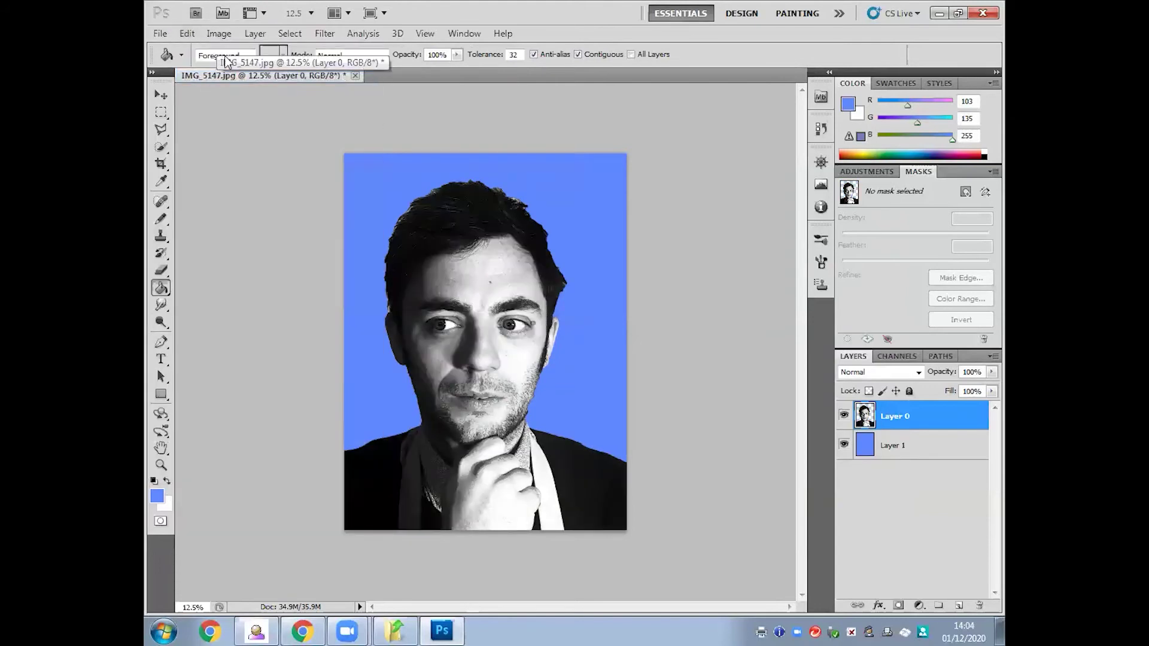
left_click(219, 33)
mouse_move(257, 71)
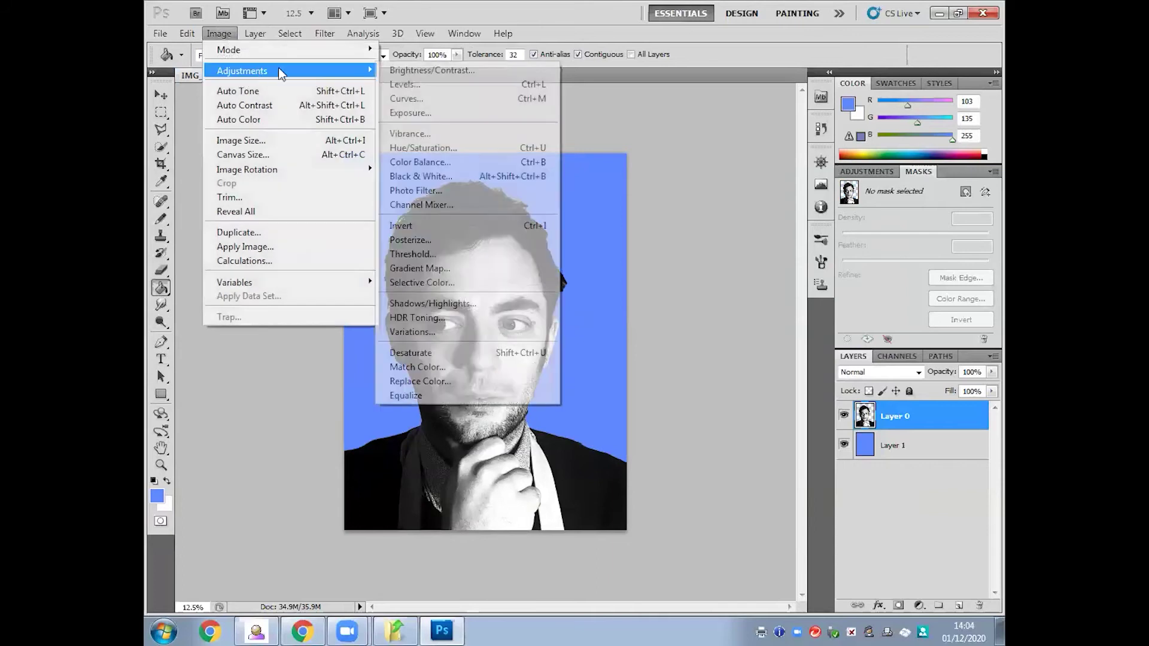
left_click(411, 240)
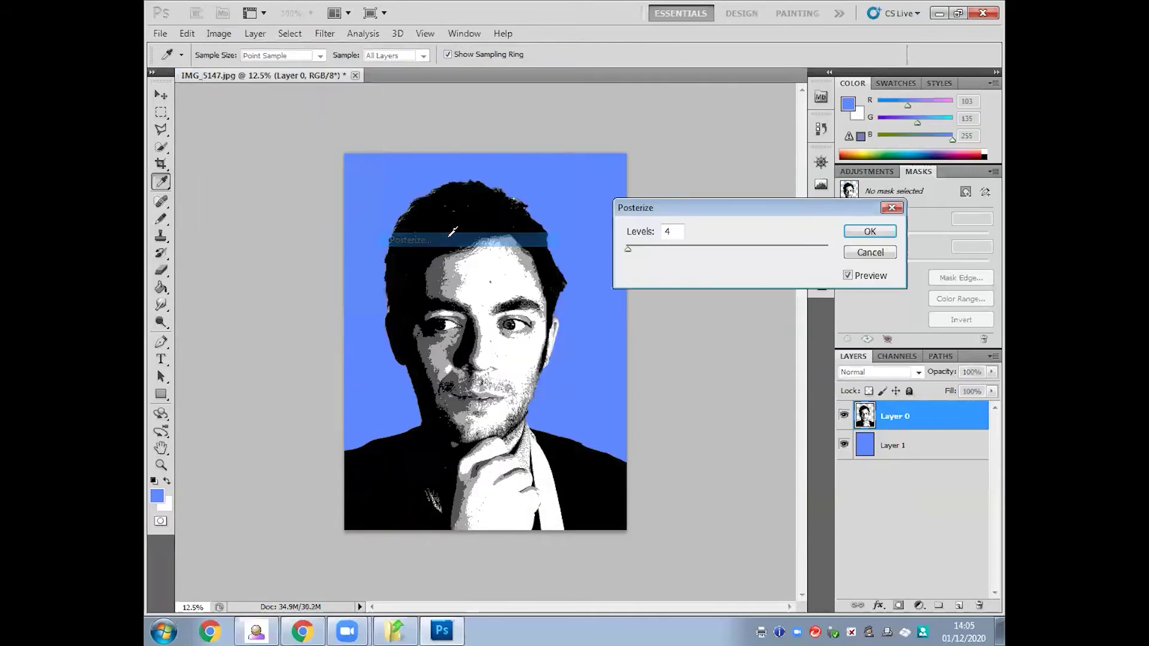
left_click(627, 250)
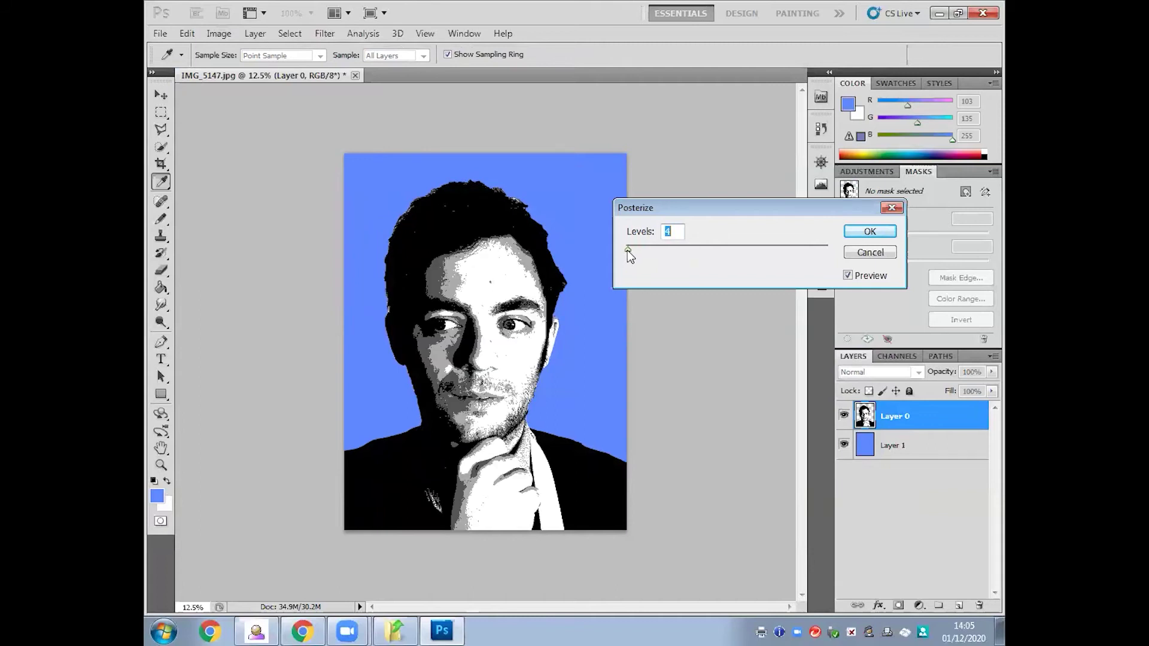
left_click_drag(627, 251, 627, 251)
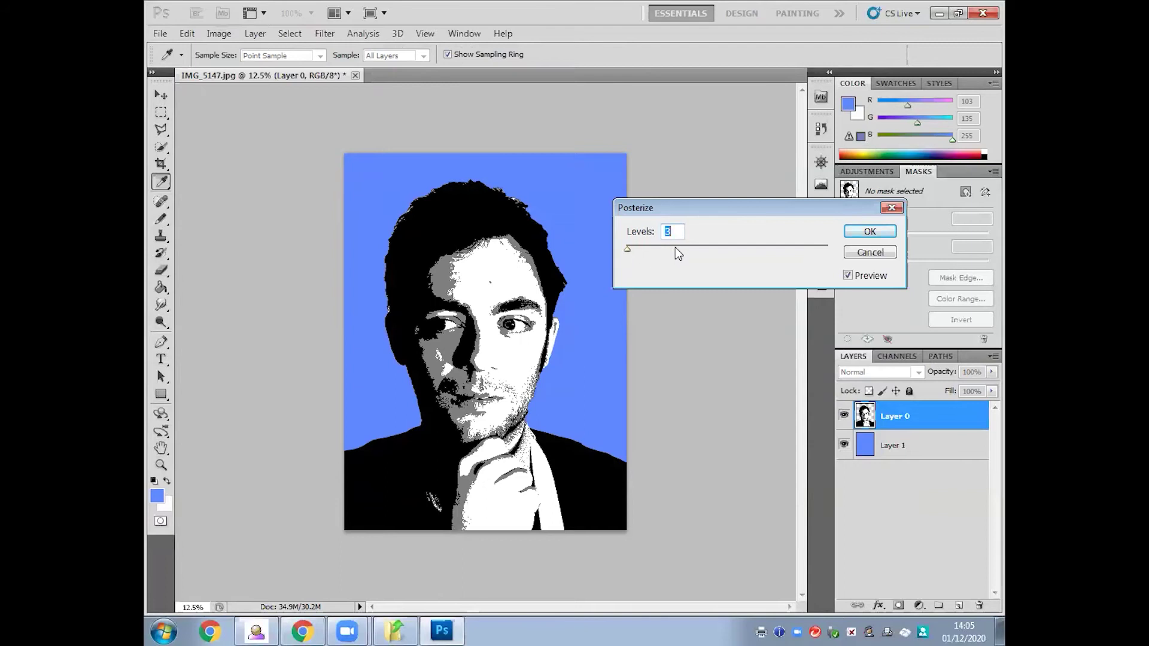
left_click(870, 232)
key("g")
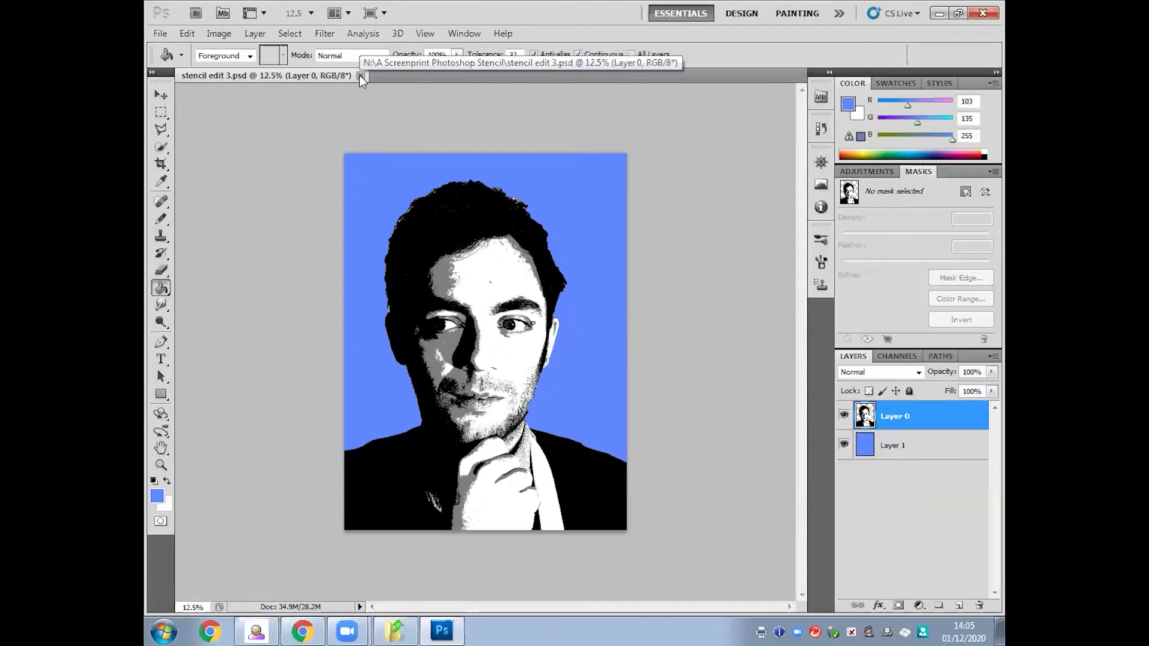
key("ctrl+w")
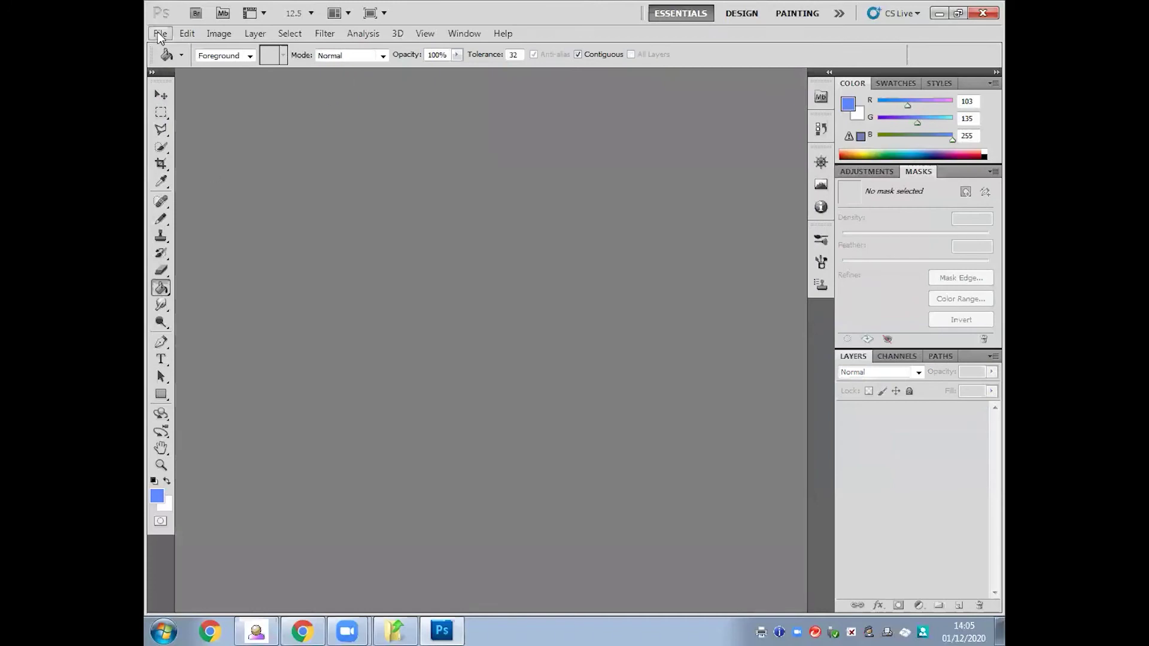
Open the original photo IMG_5147.jpg.
left_click(160, 33)
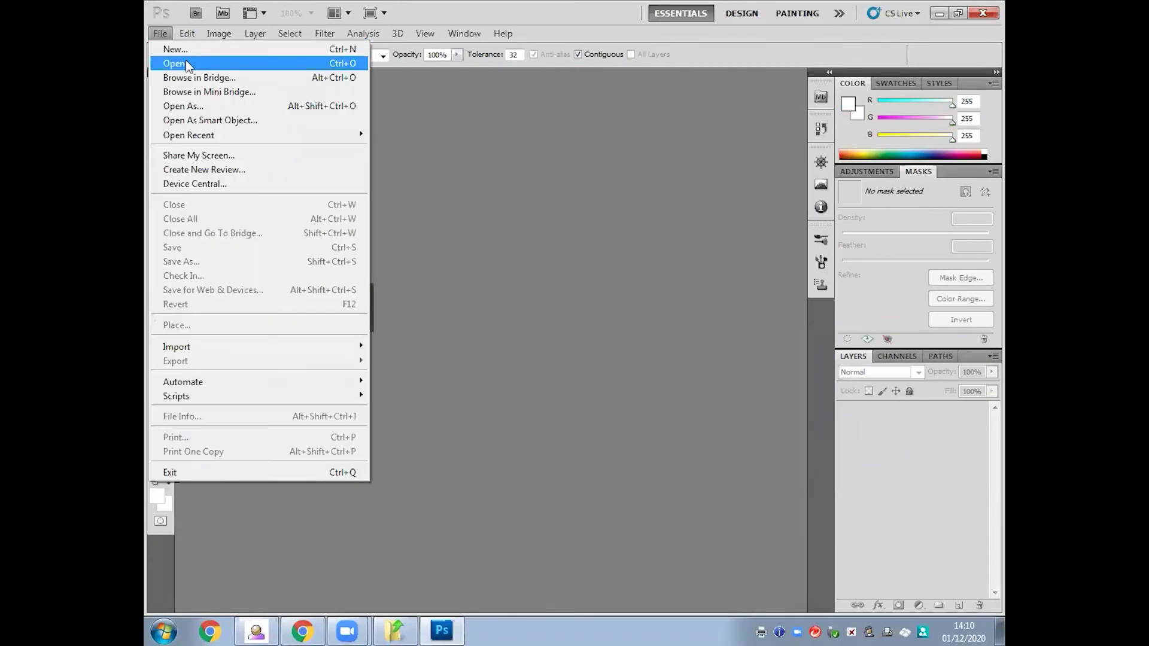
left_click(188, 64)
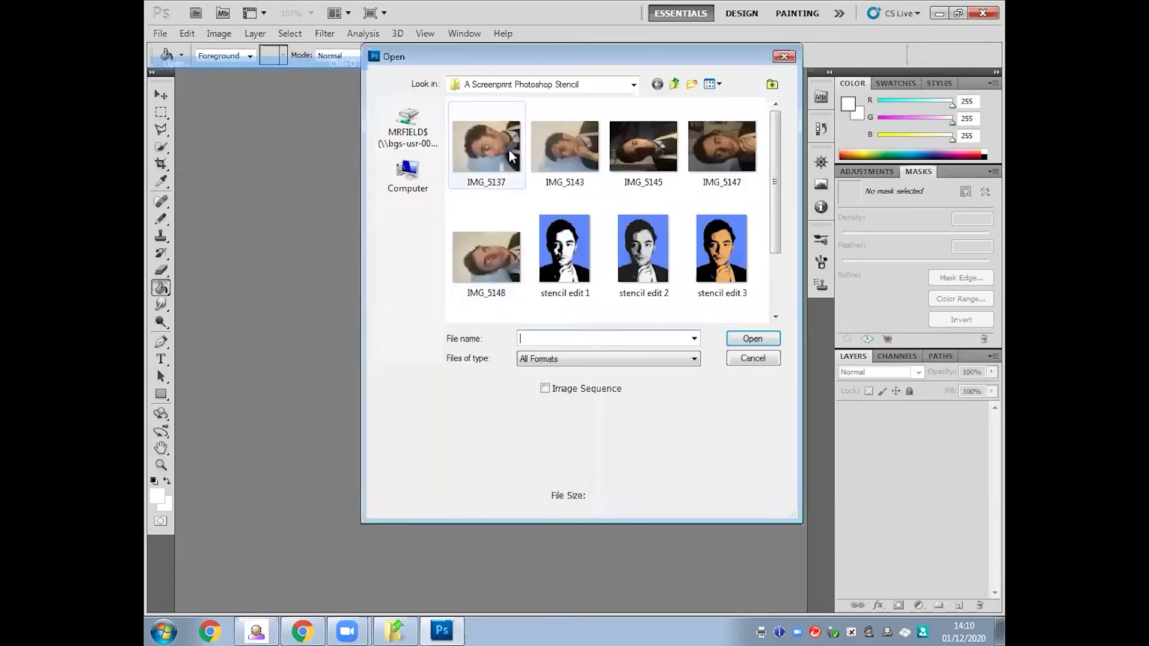
left_click(742, 149)
double_click(743, 149)
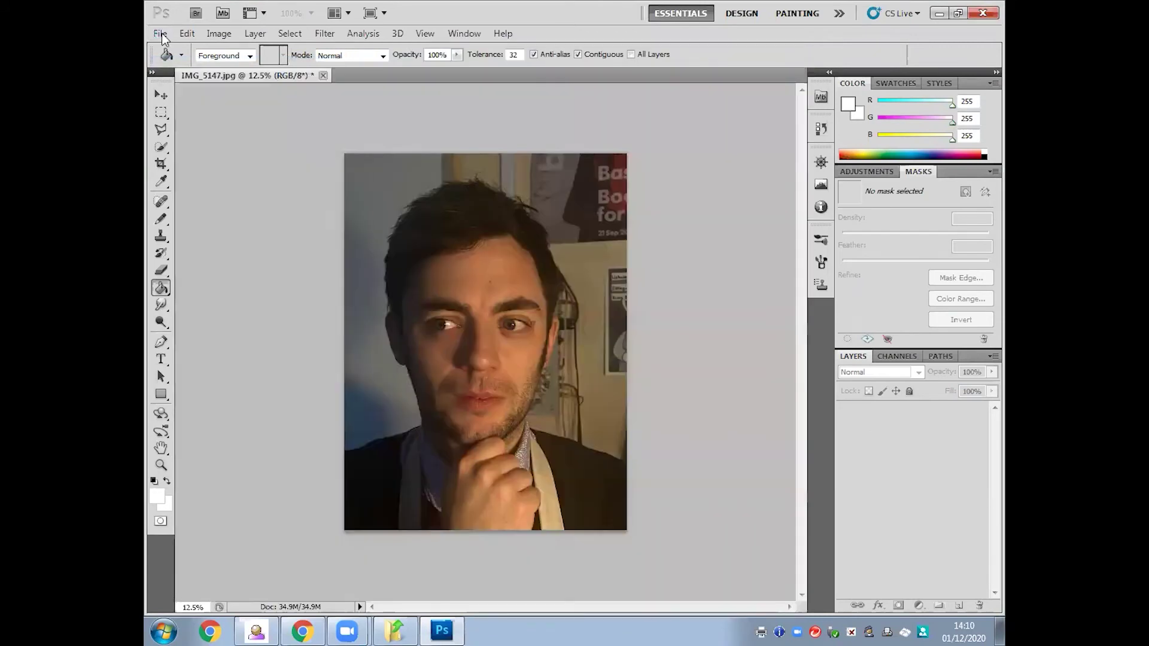
Open the saved stencil edit 1.jpg image as a second document.
left_click(161, 33)
left_click(180, 65)
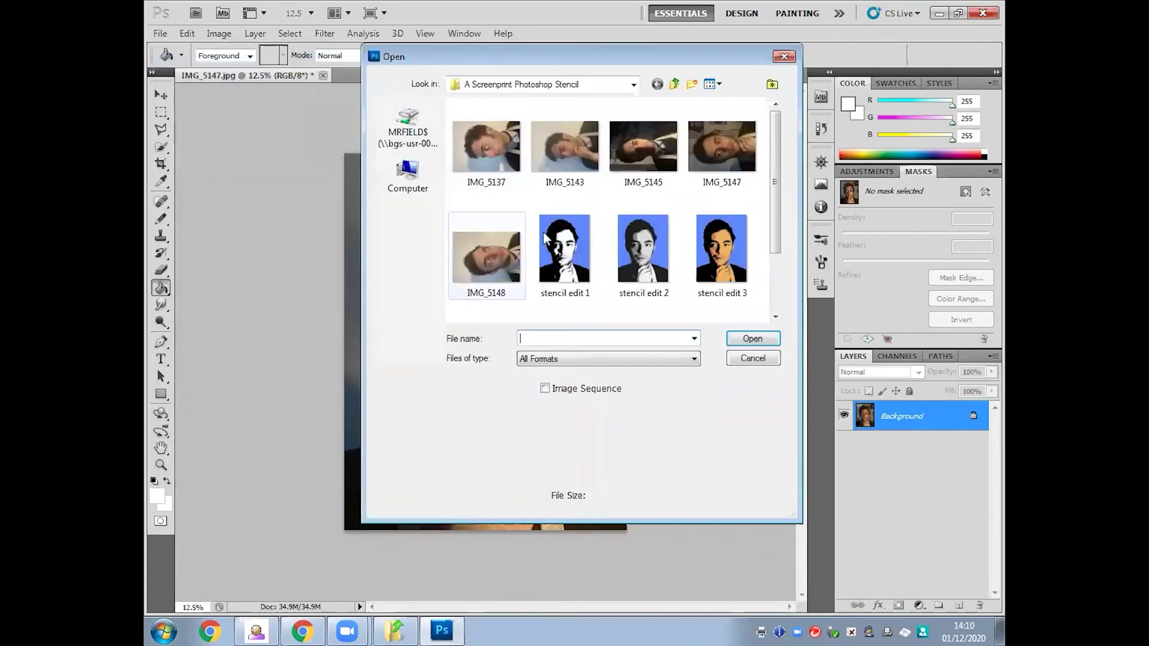
left_click(568, 247)
double_click(568, 246)
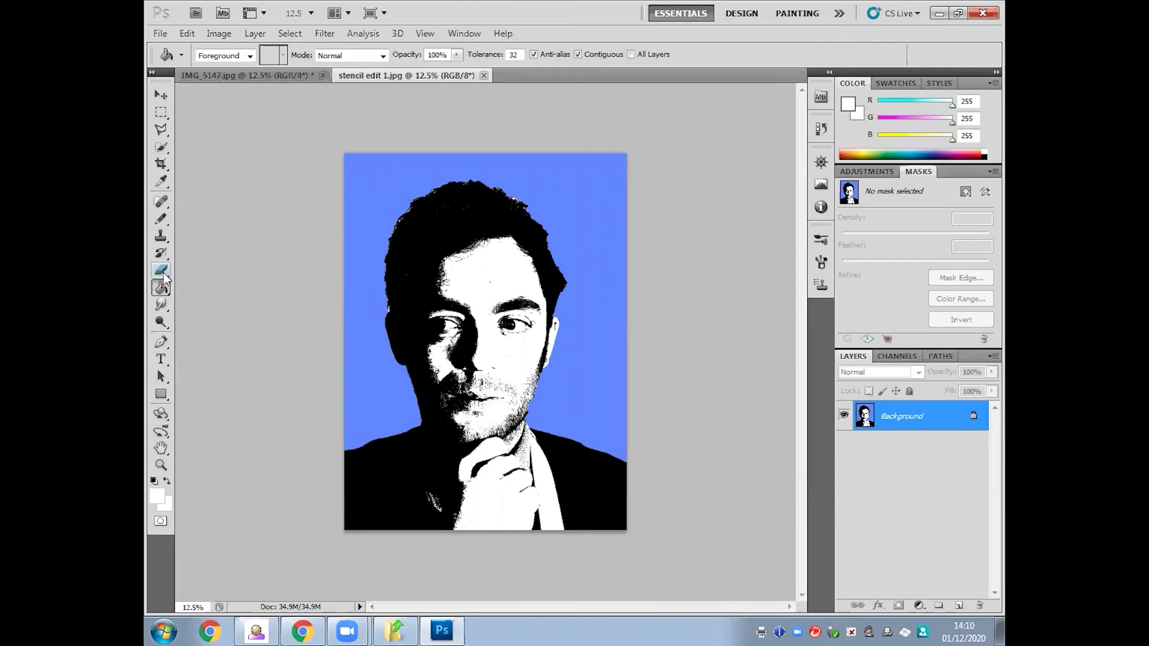
Eyedropper the face skin tone (R 203, G 136, B 91) from IMG_5147, then return to stencil edit 1.
left_click(272, 72)
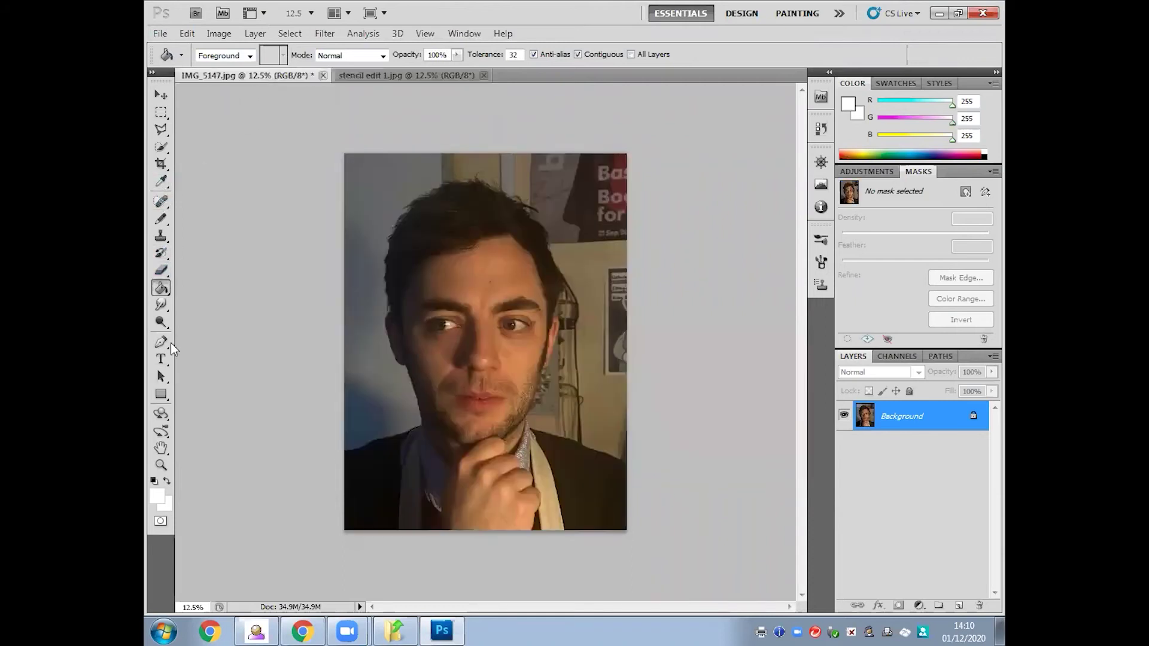
left_click(160, 182)
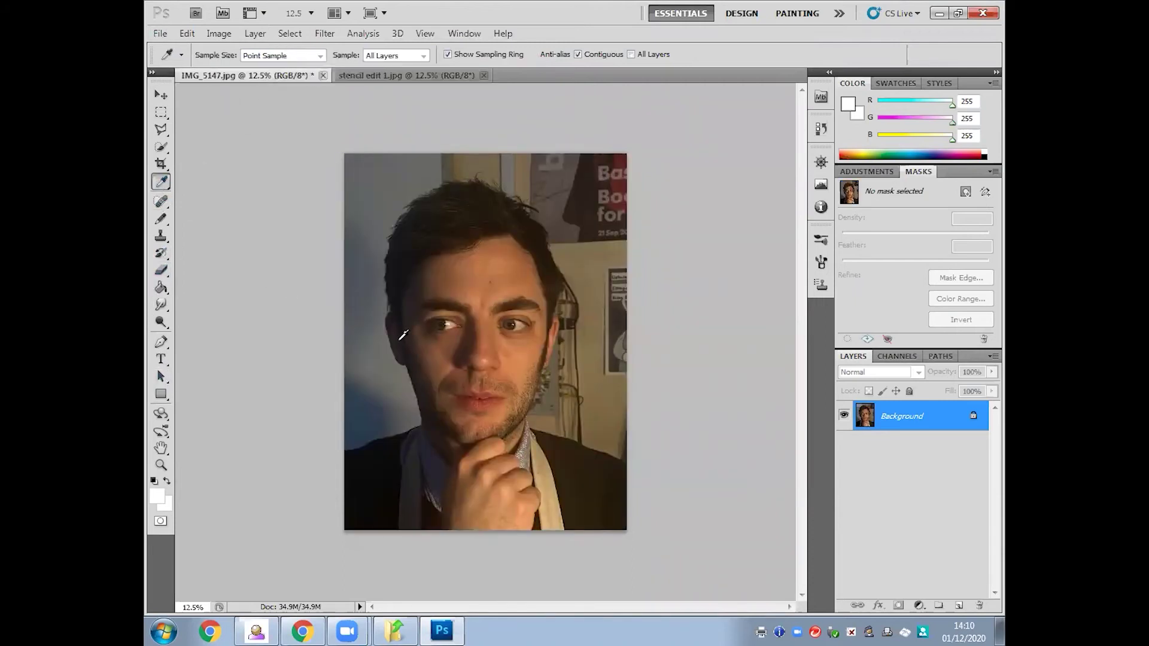
left_click_drag(499, 350, 524, 350)
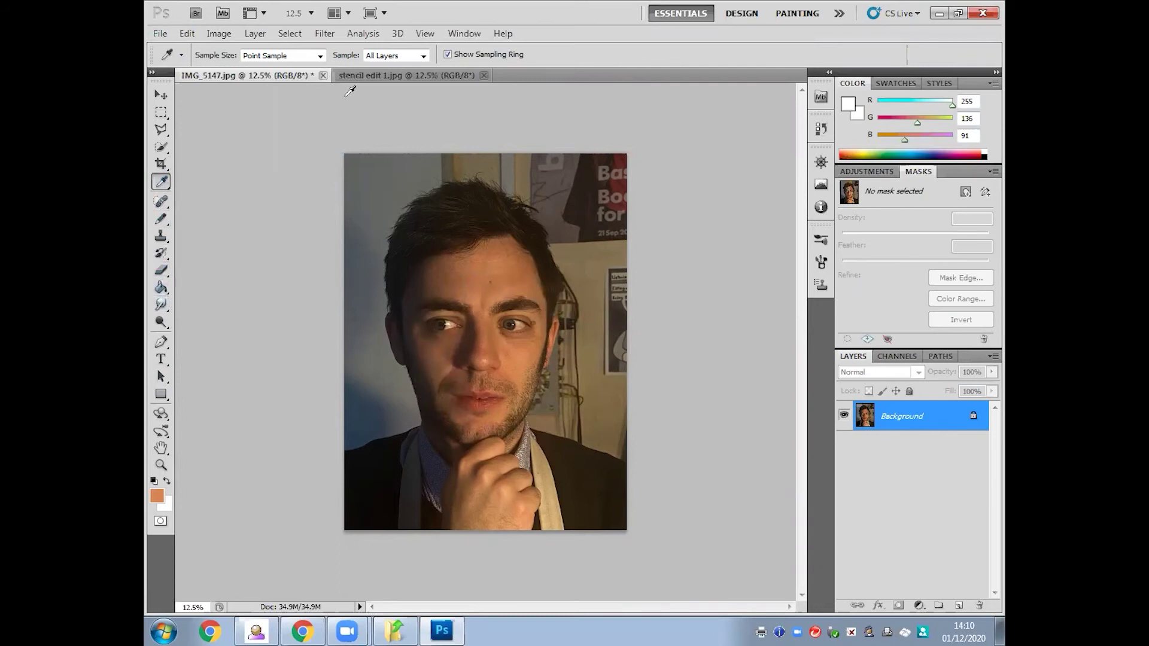
left_click(364, 76)
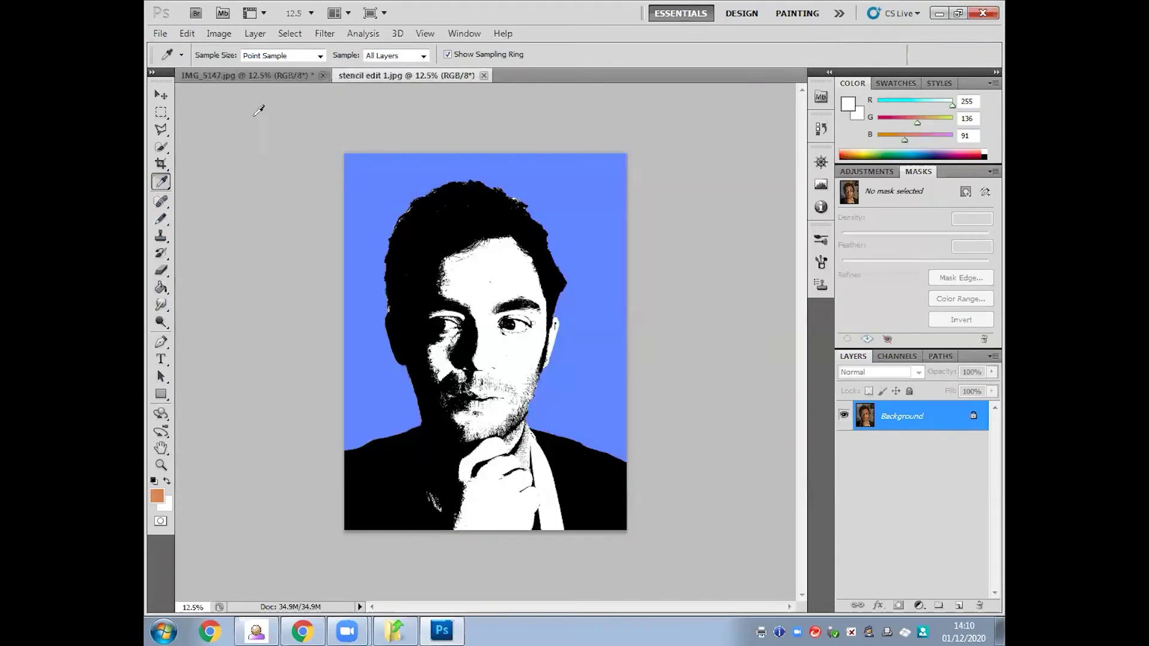
Paint Bucket the white forehead, cheek, ear edge and eye patch with the orange skin tone.
left_click(161, 289)
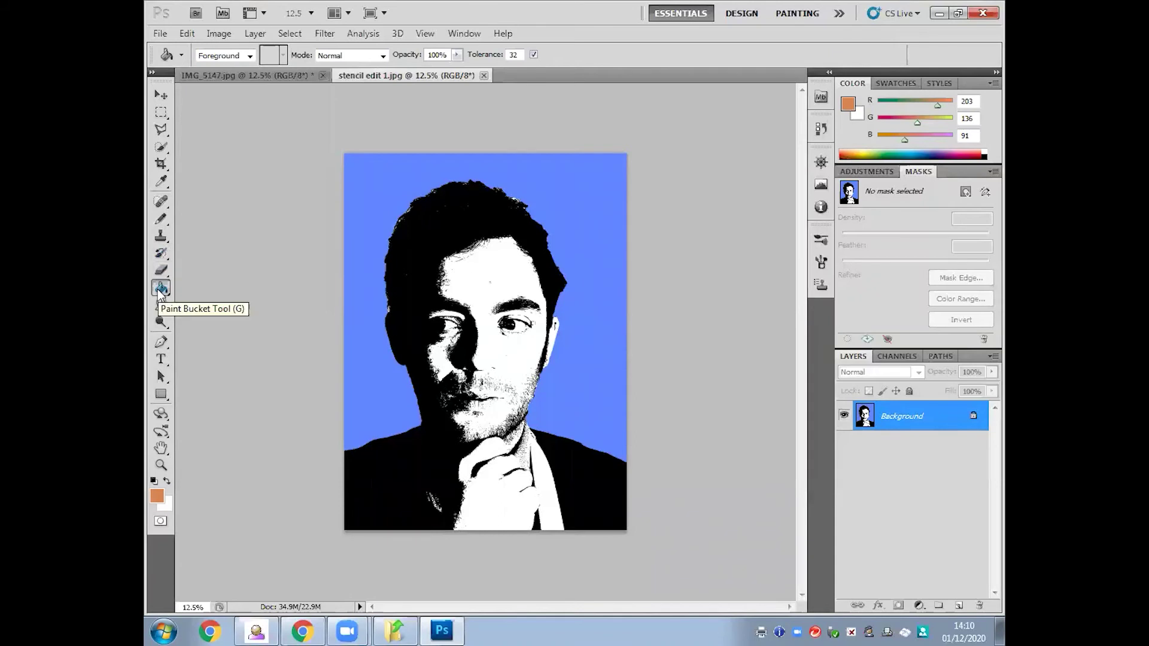
left_click(507, 267)
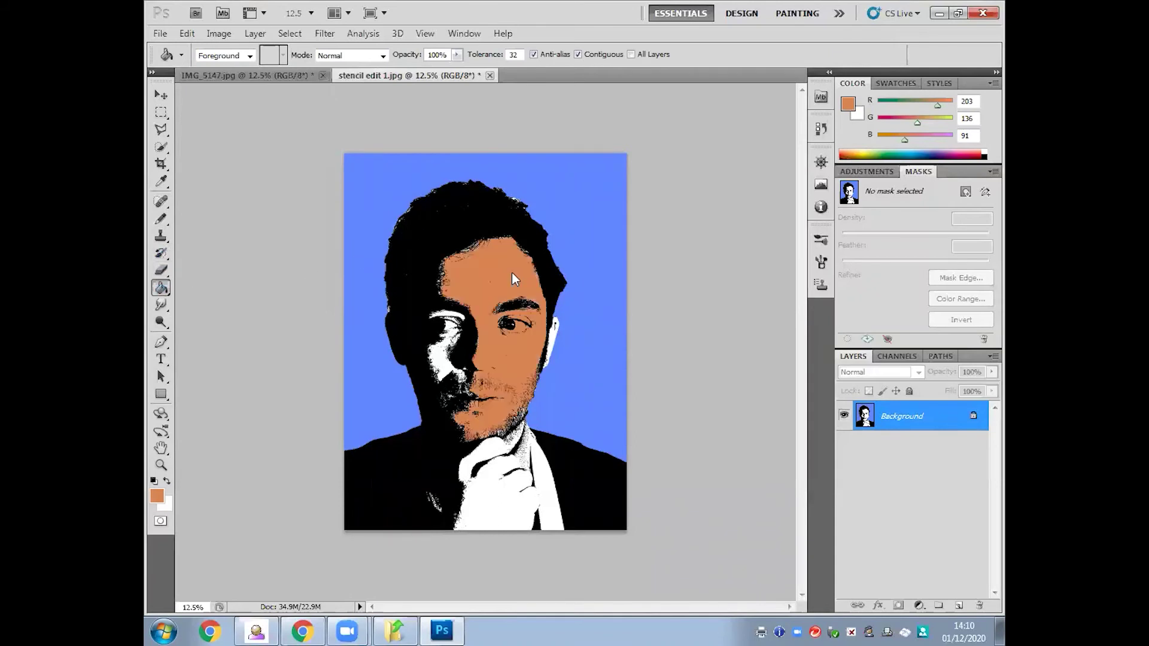
left_click(439, 340)
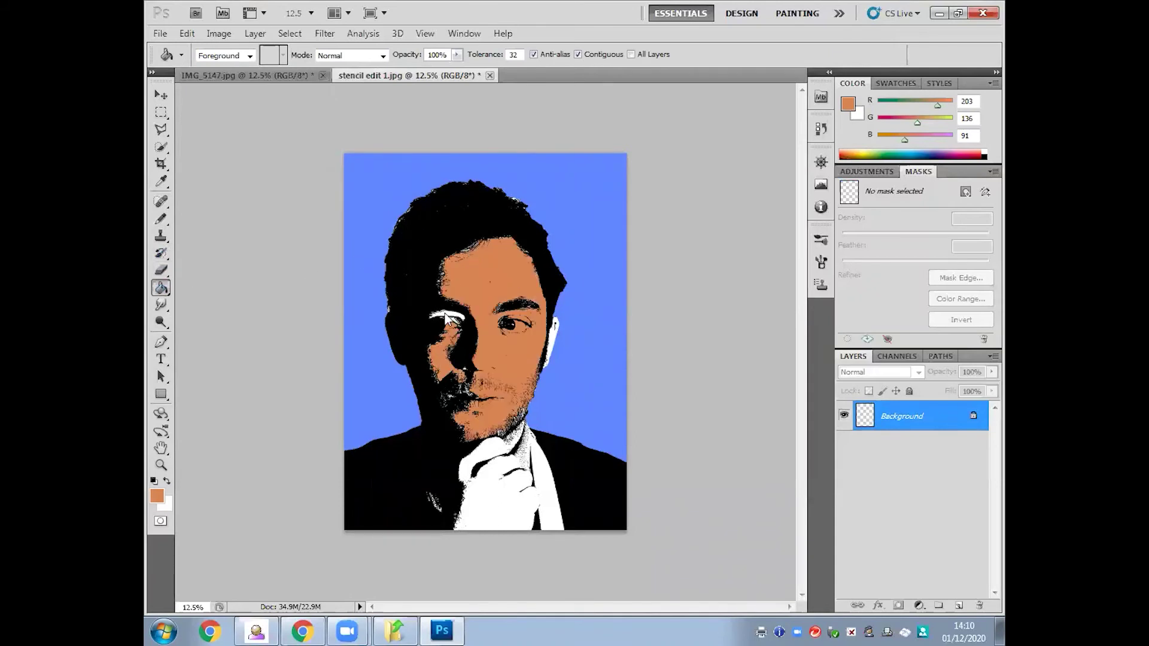
left_click(554, 340)
left_click(445, 313)
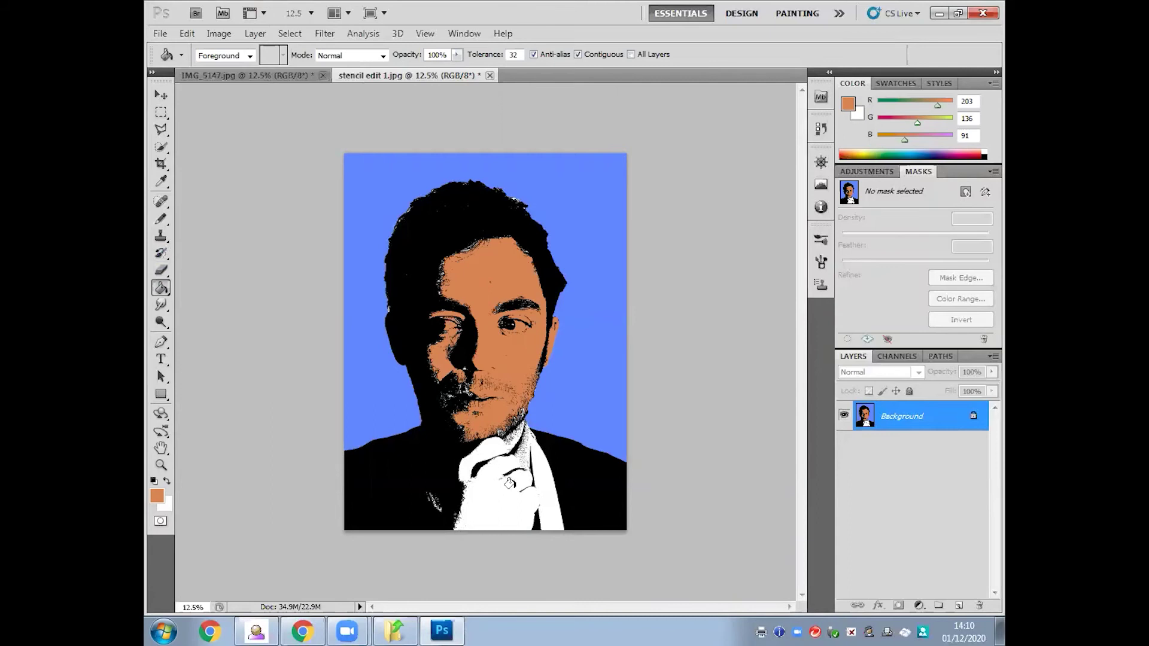
Quick-select the hand under the chin, subtracting the white shirt from the selection.
left_click(161, 147)
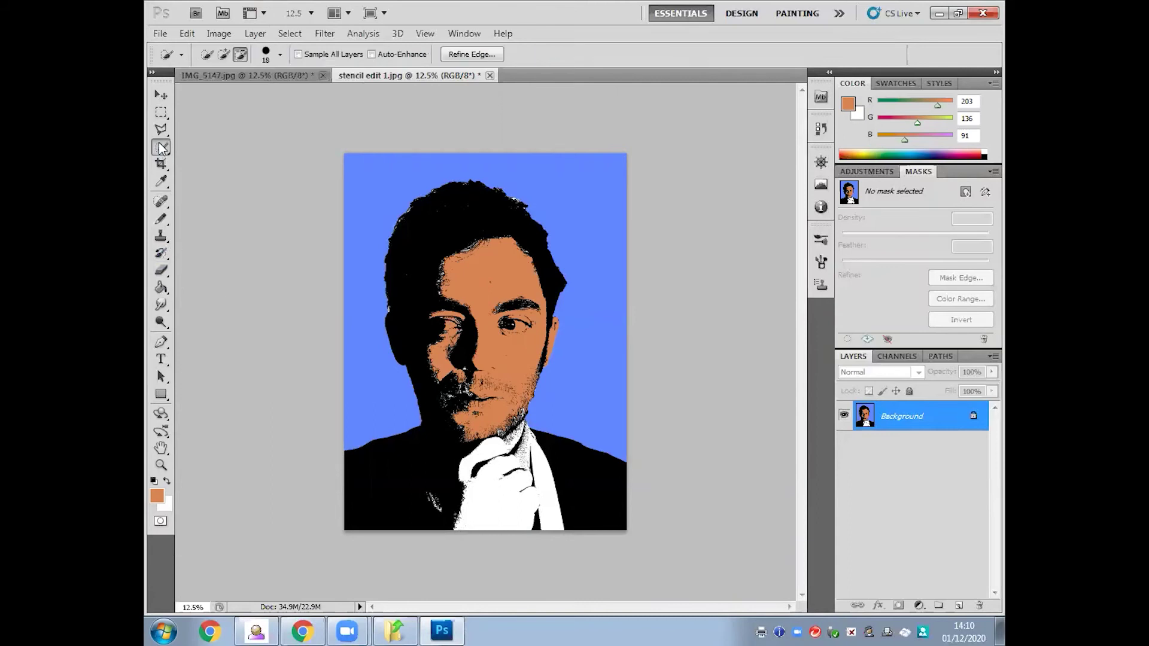
left_click(451, 451)
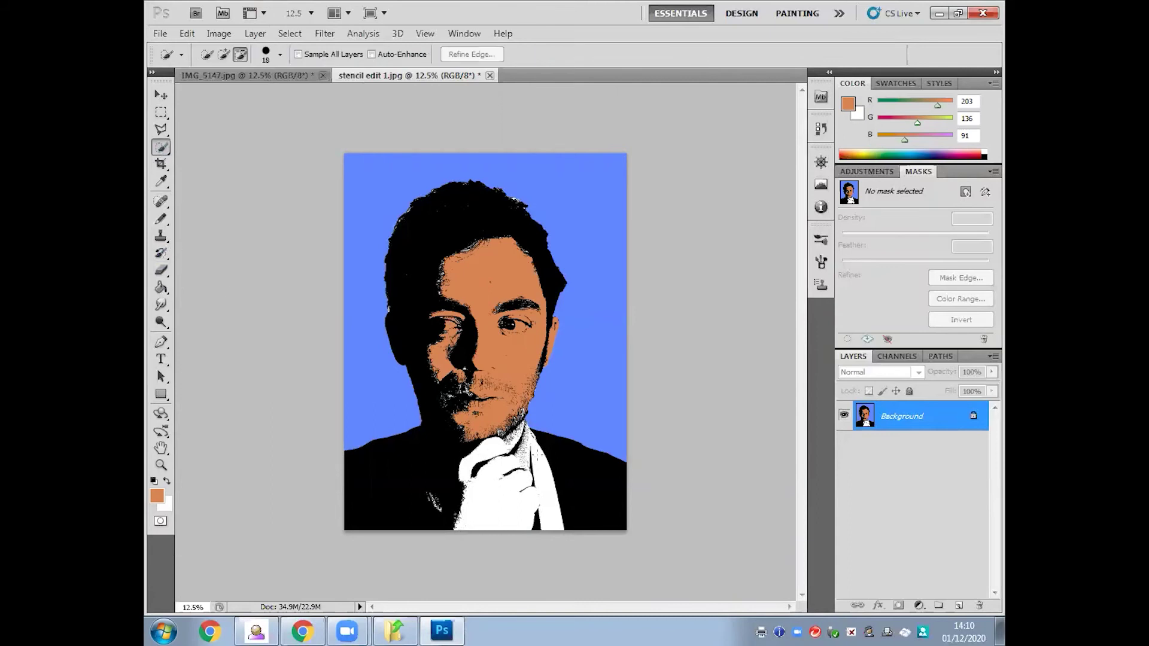
left_click(496, 474)
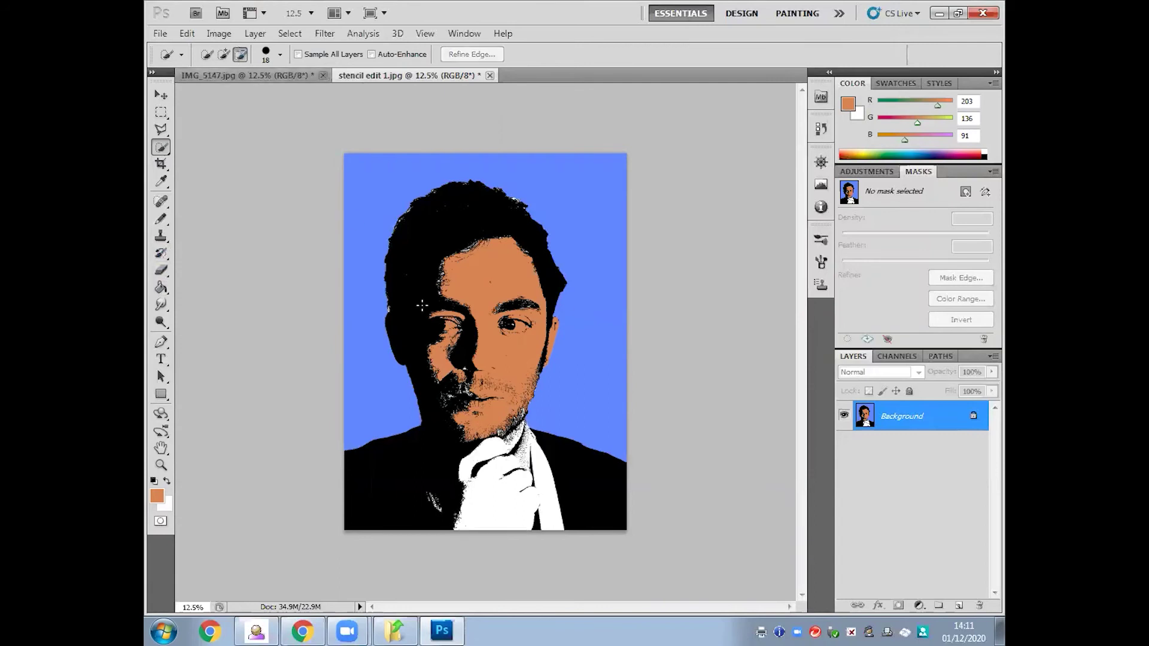
left_click(223, 54)
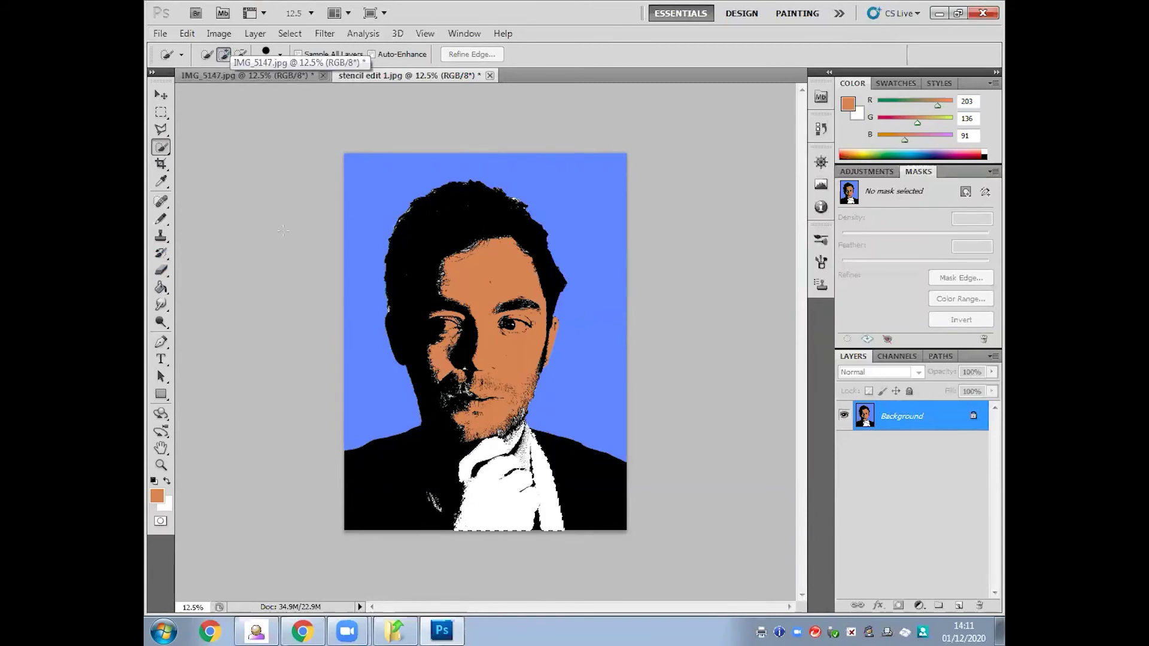
key("alt")
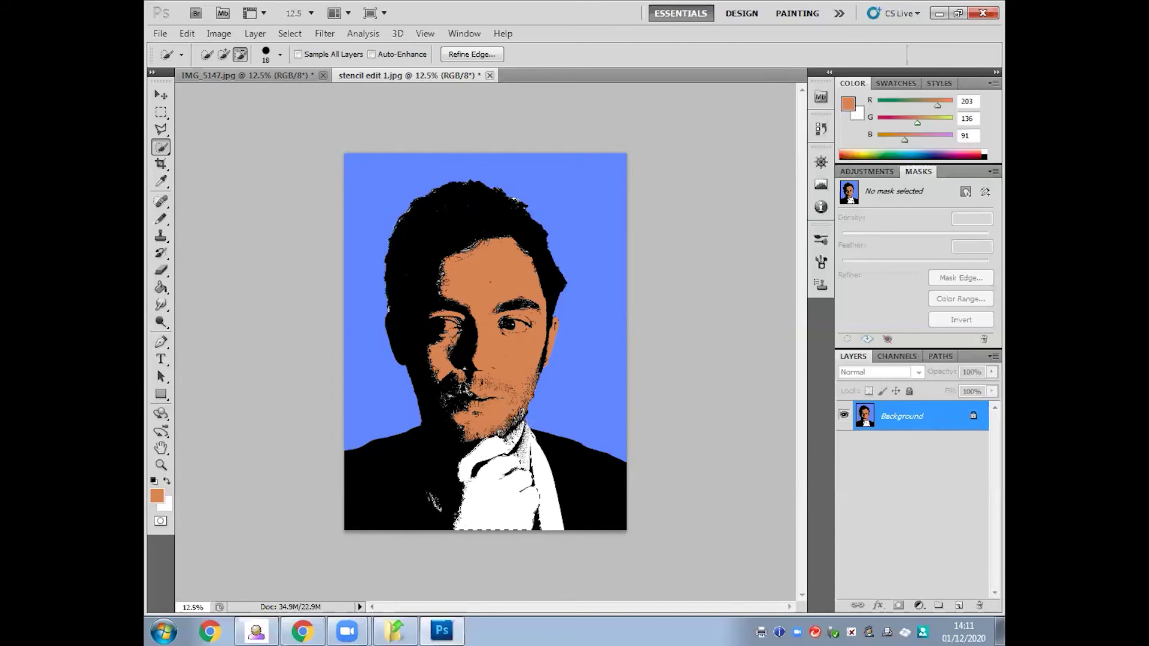
Fill the selected hand with the orange skin tone and deselect.
left_click(161, 288)
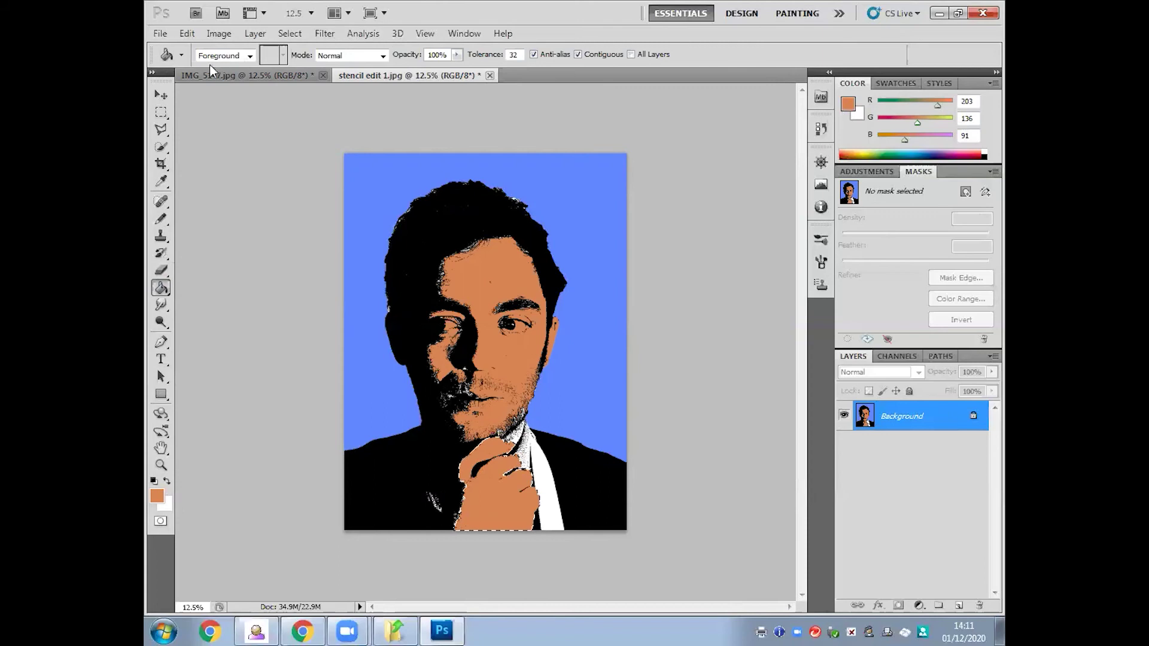
left_click(161, 149)
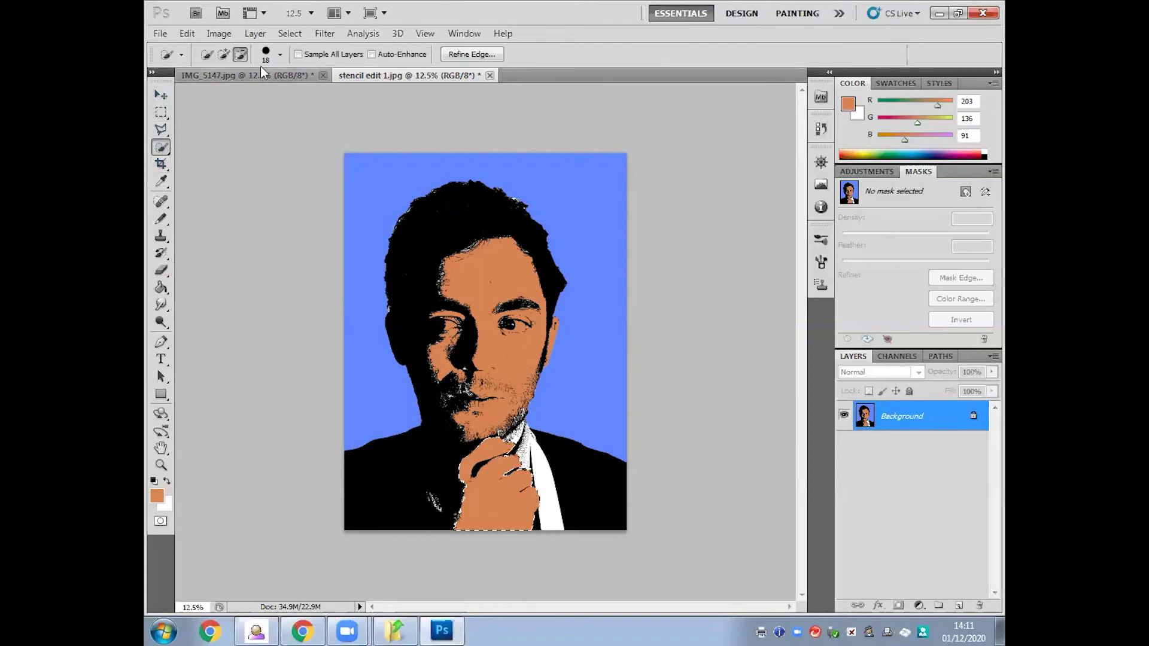
left_click(290, 33)
left_click(304, 63)
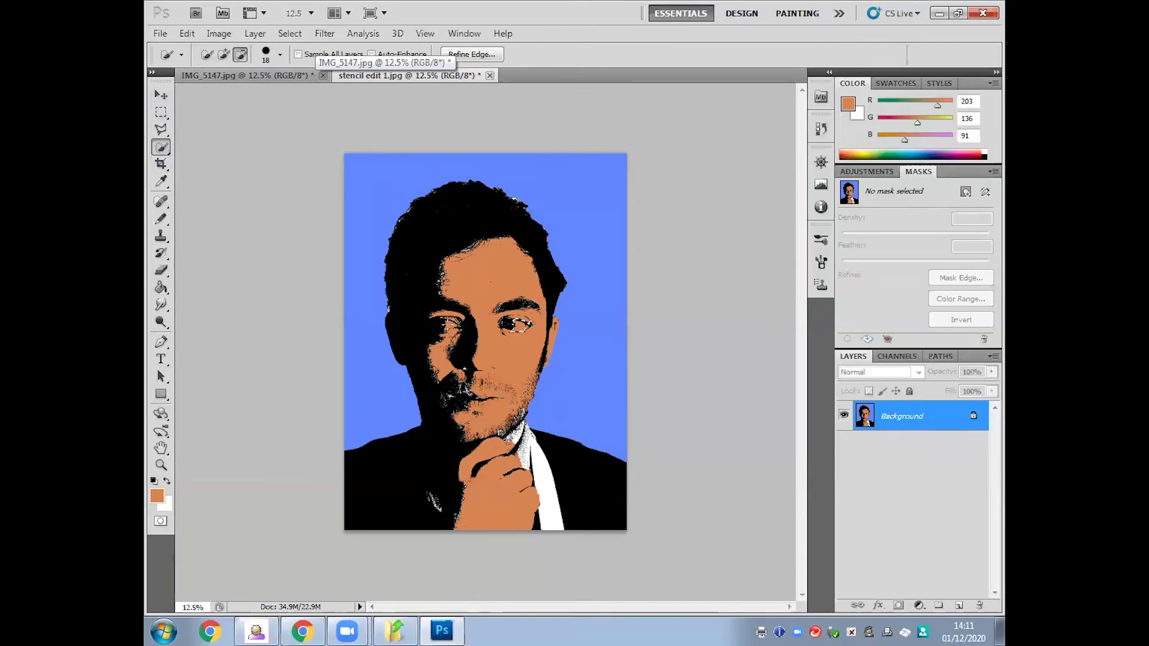
left_click(223, 55)
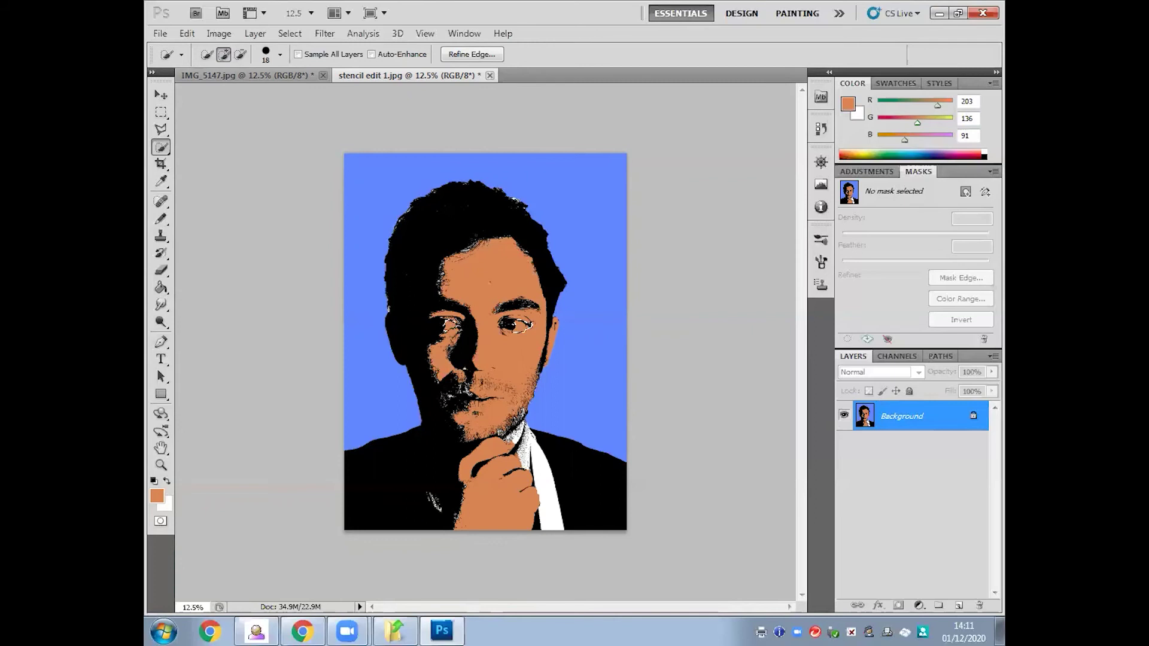
Set pure white as the Paint Bucket colour for the eye whites.
left_click(161, 288)
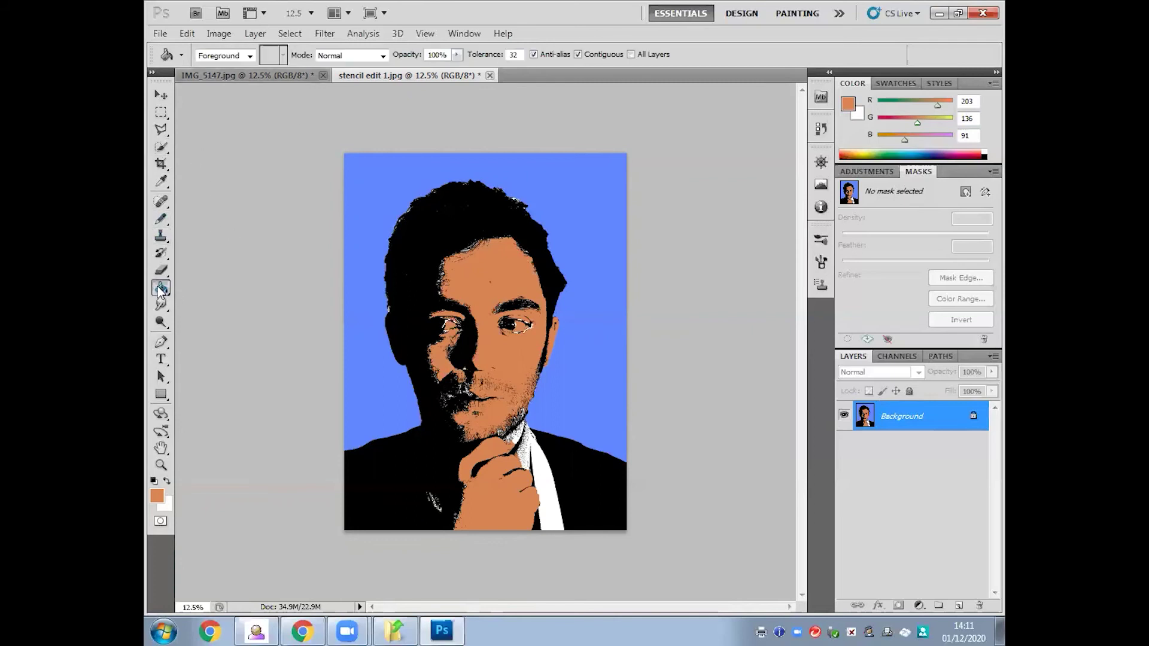
left_click(157, 496)
left_click(500, 362)
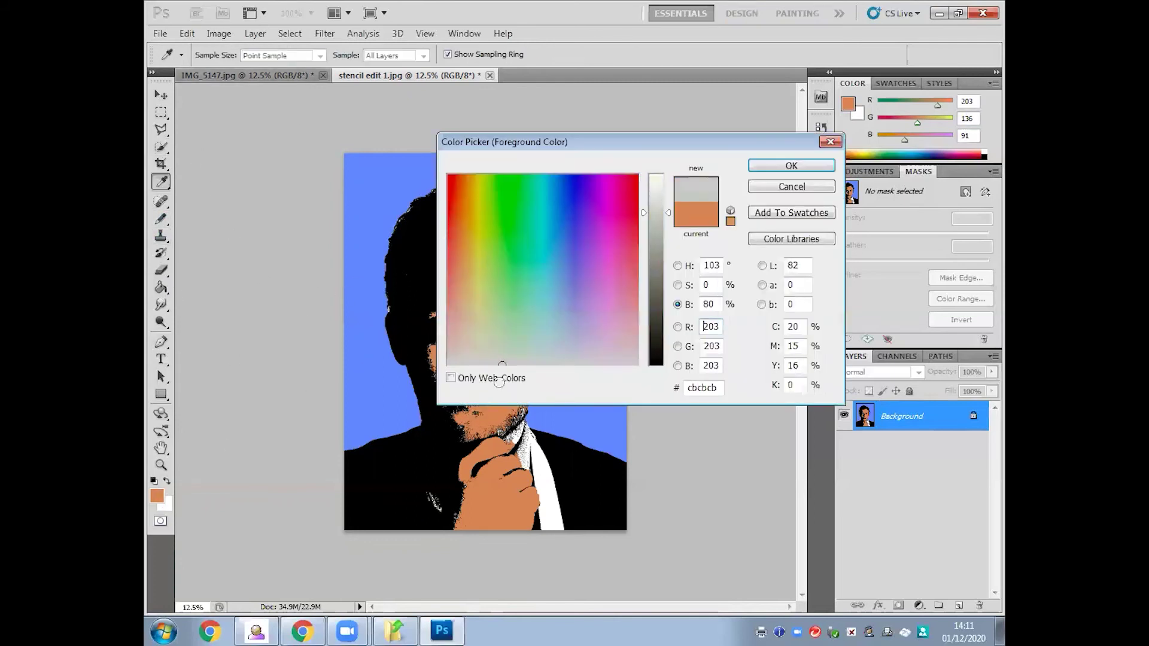
left_click_drag(668, 209, 666, 175)
left_click(792, 165)
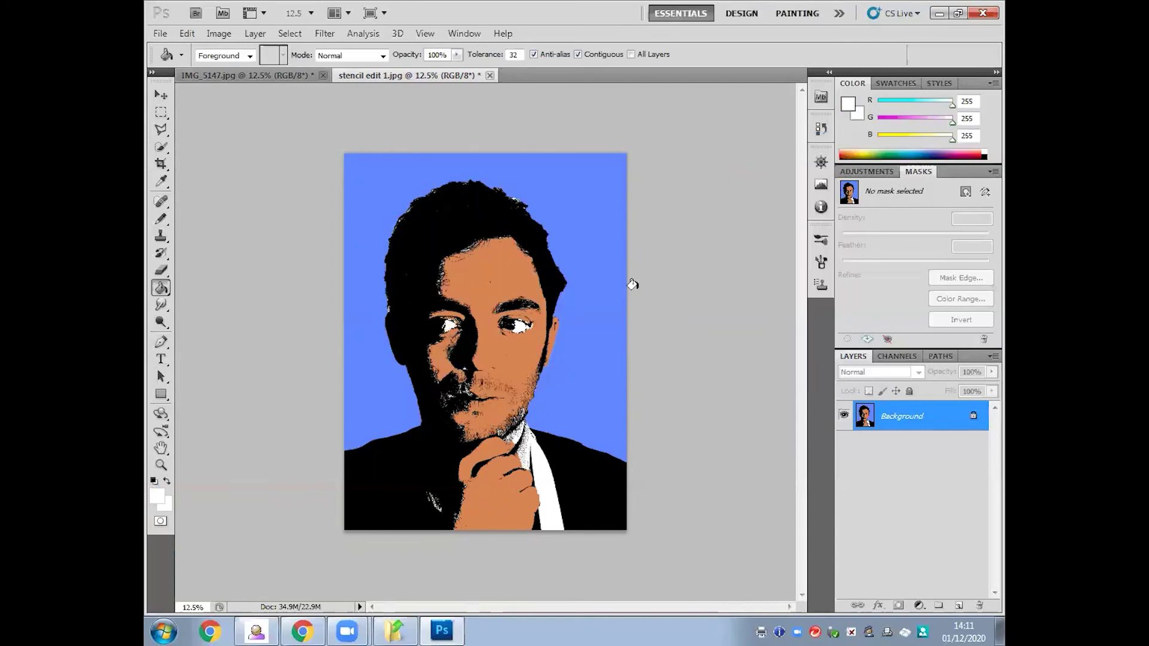
Deselect and bring up the File menu.
left_click(290, 34)
left_click(302, 59)
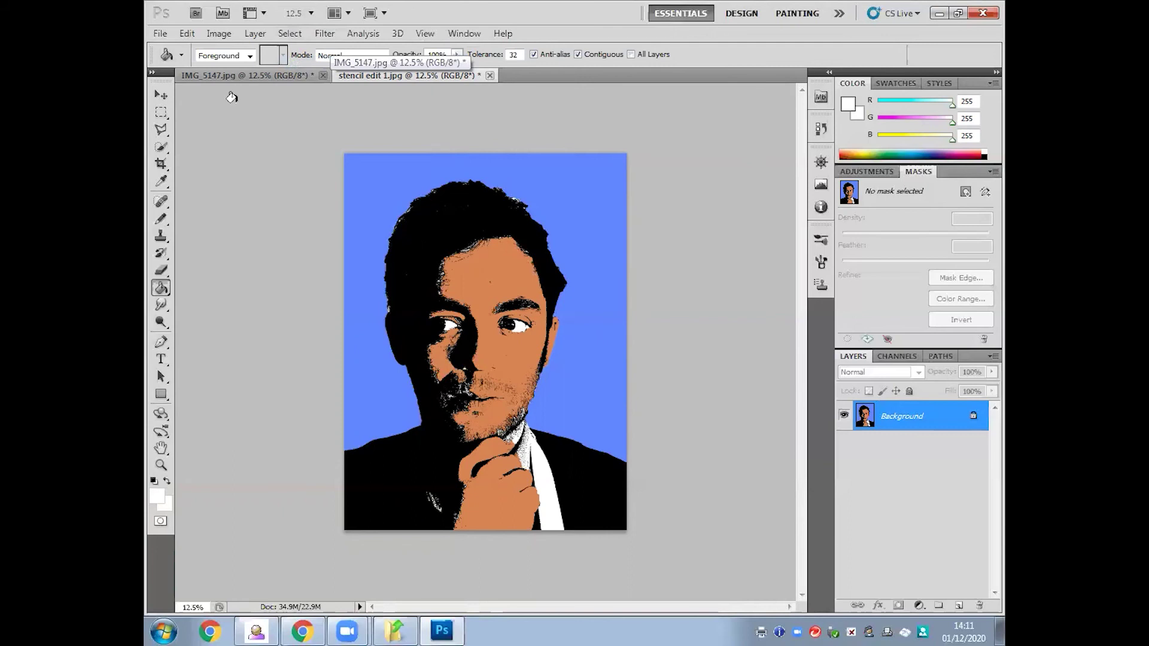
left_click(162, 35)
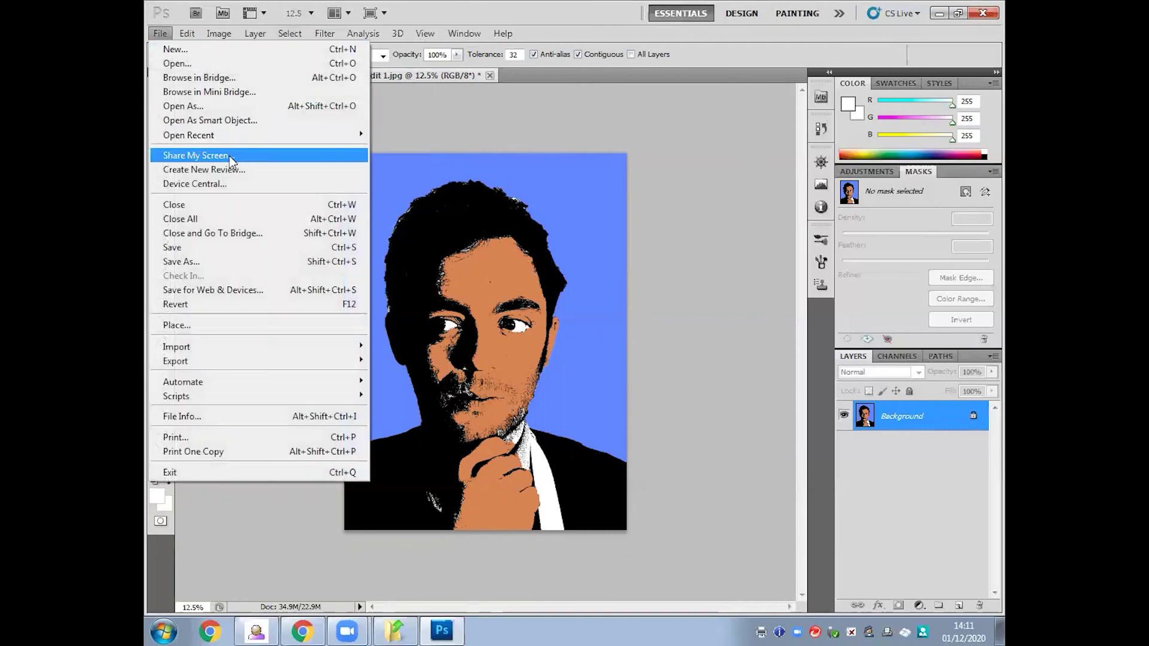
Save the orange-skinned portrait as a maximum-quality JPEG named 'stencil edit 4.jpg'.
left_click(245, 260)
left_click(576, 320)
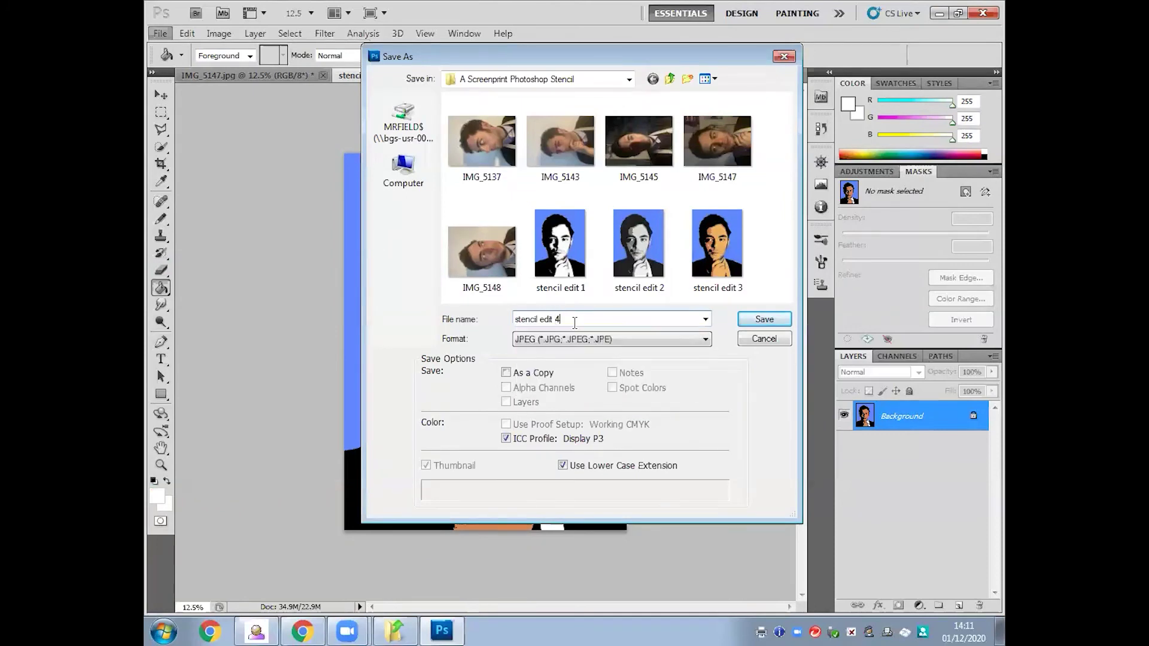
type("4")
key("Return")
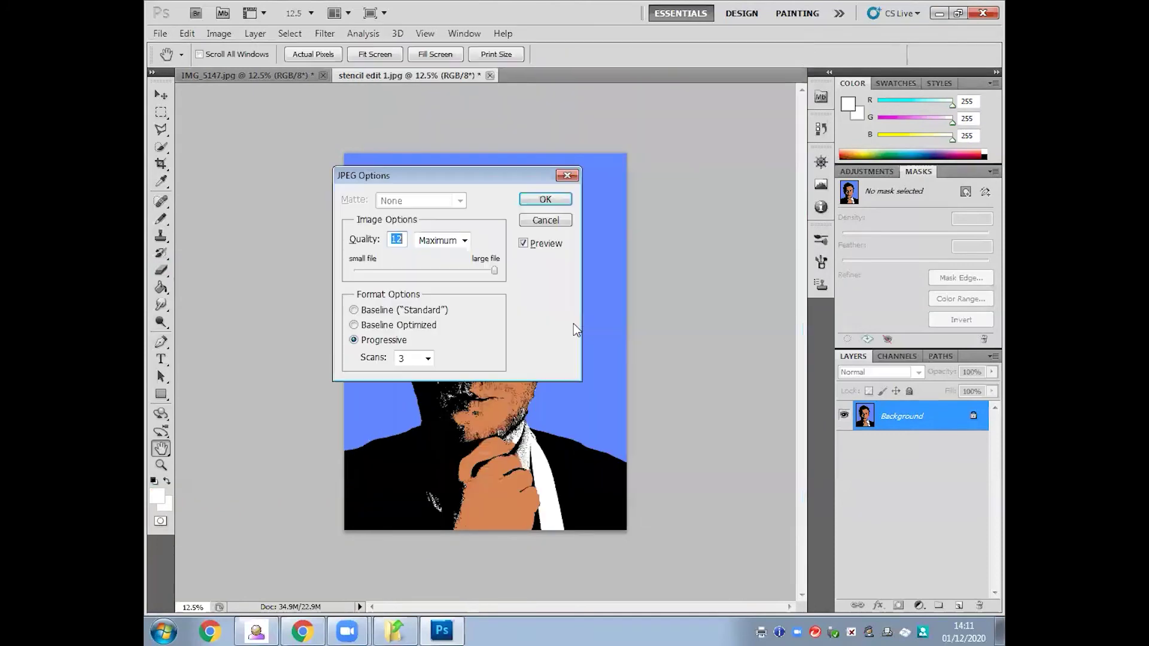
left_click(542, 198)
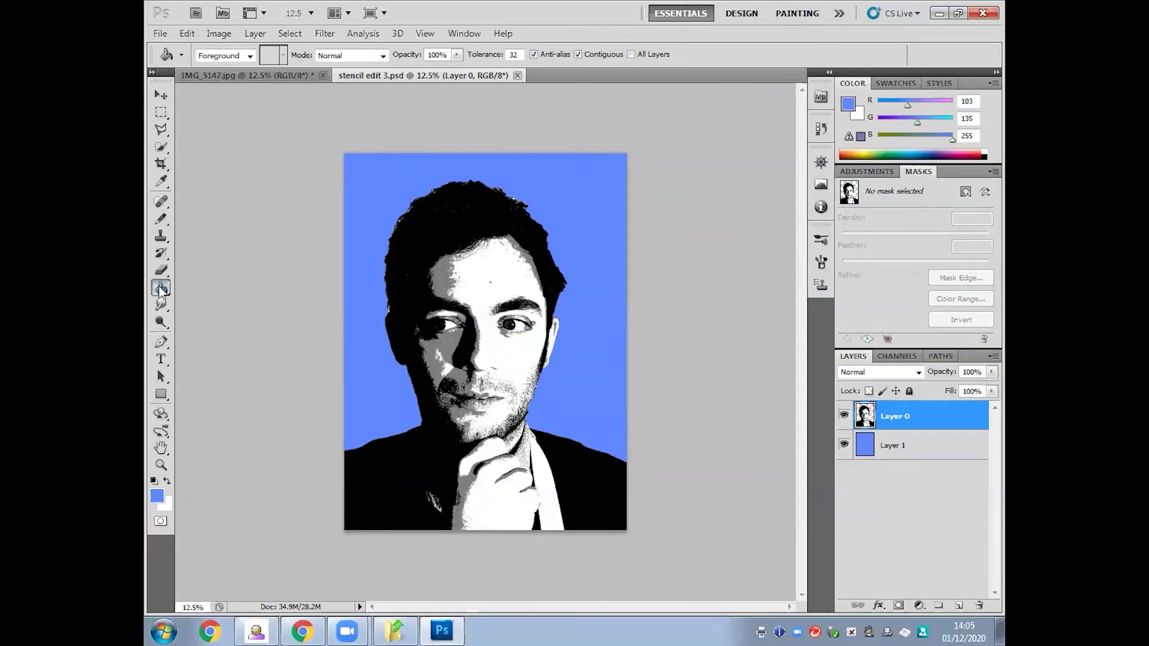
Sample a skin orange from IMG_5147's face and switch to stencil edit 3.psd.
left_click(160, 289)
left_click(160, 290)
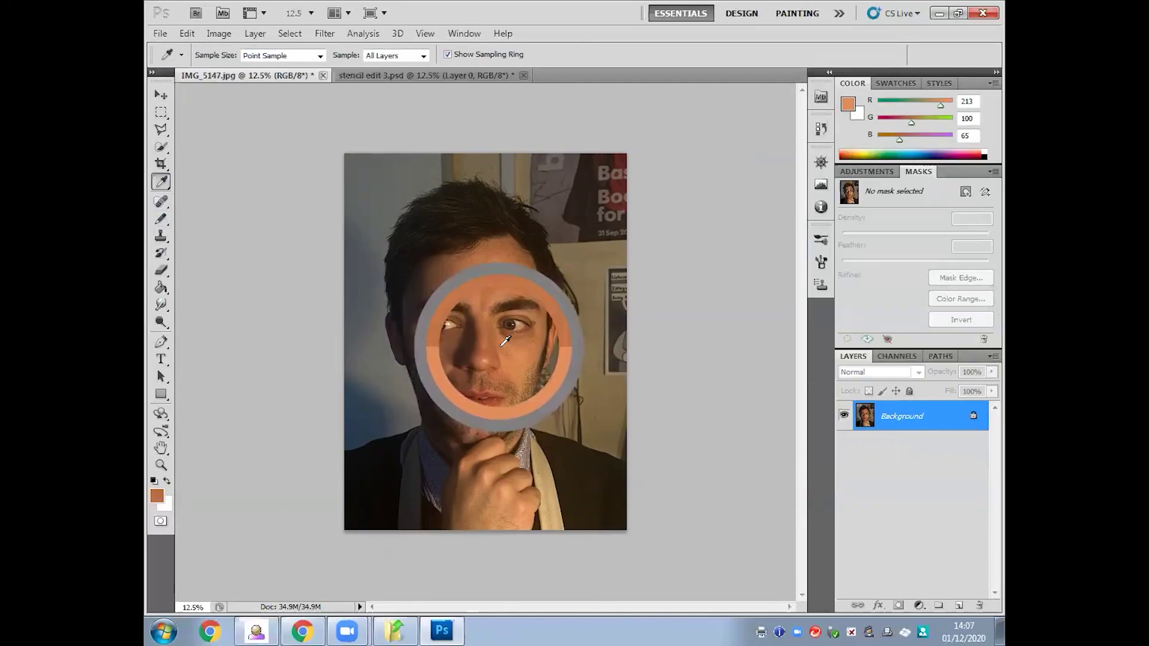
left_click_drag(488, 381, 504, 342)
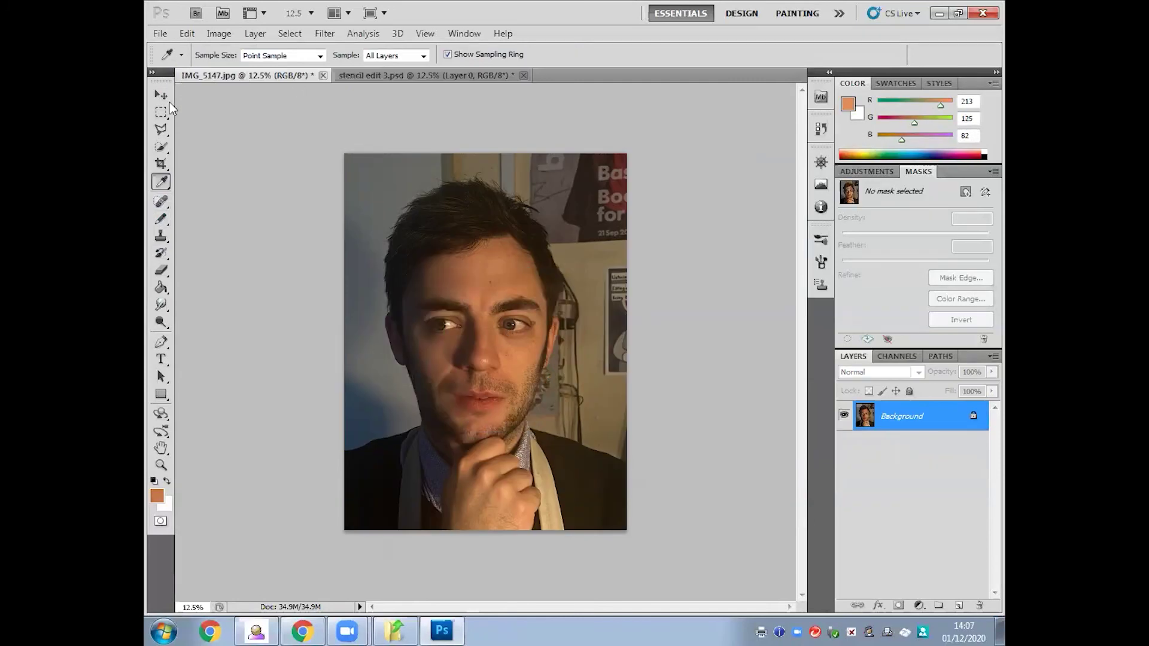
left_click(393, 73)
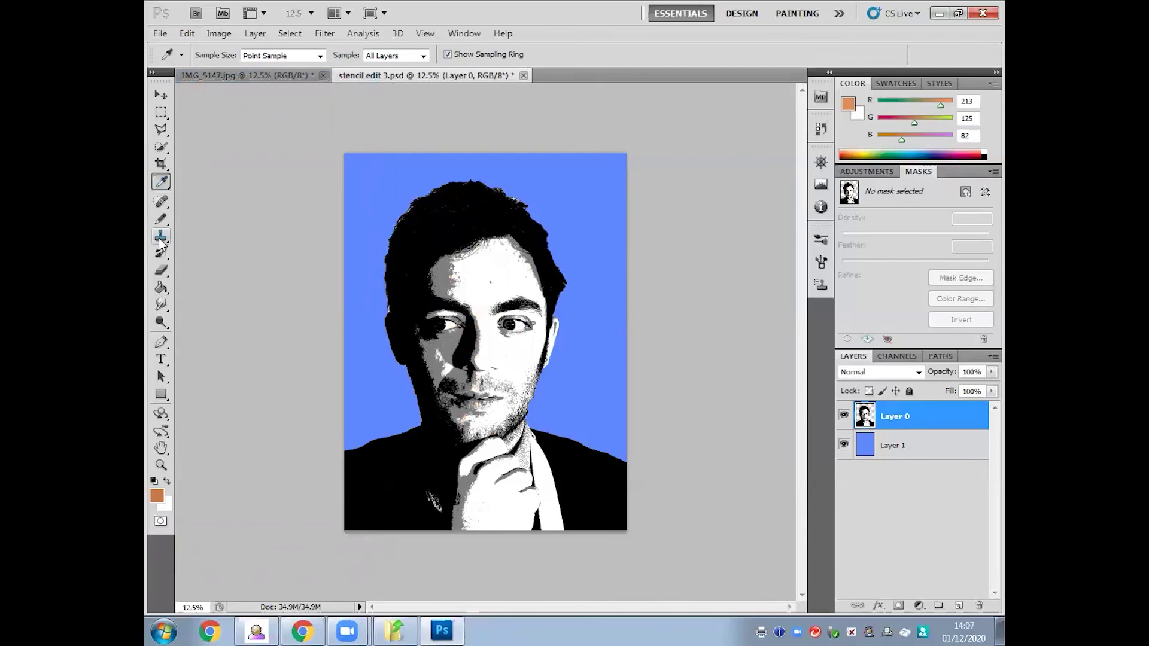
Paint Bucket the grey forehead, cheek, chin, eye, mouth and hand areas orange.
left_click(162, 289)
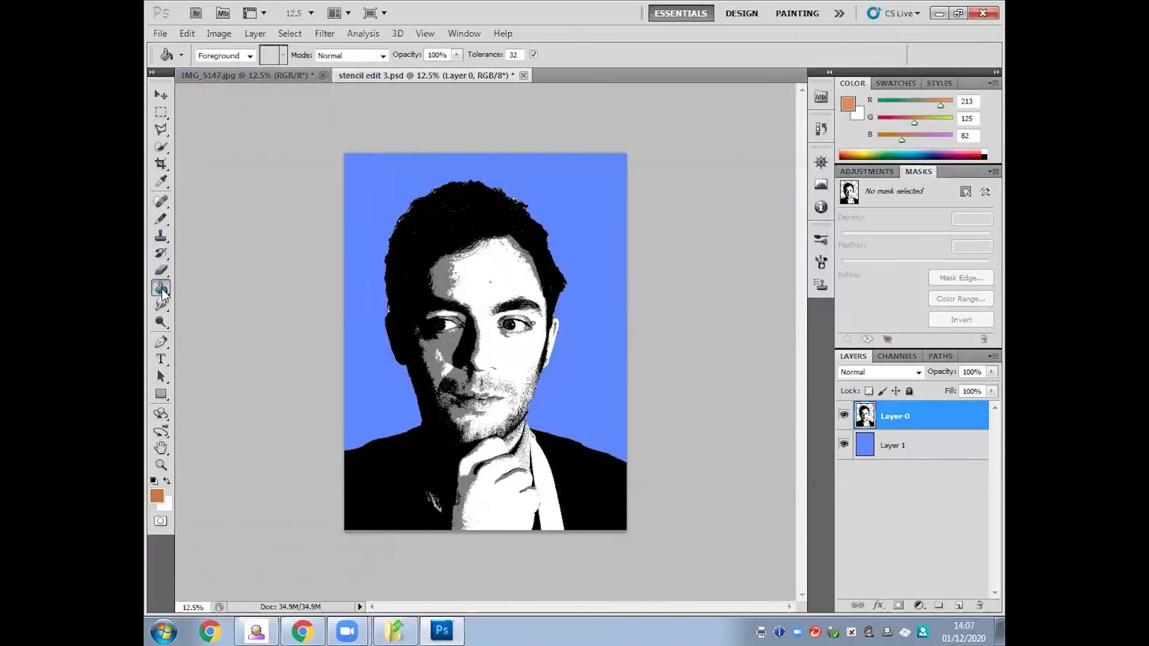
left_click_drag(161, 293, 203, 288)
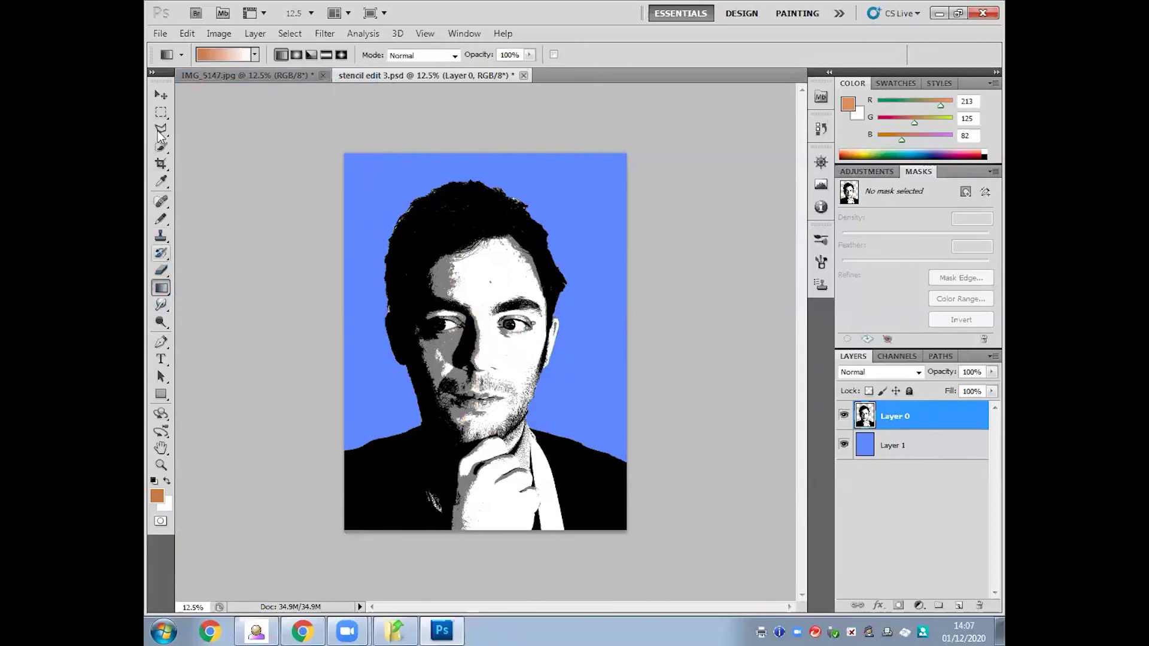
left_click_drag(161, 293, 209, 300)
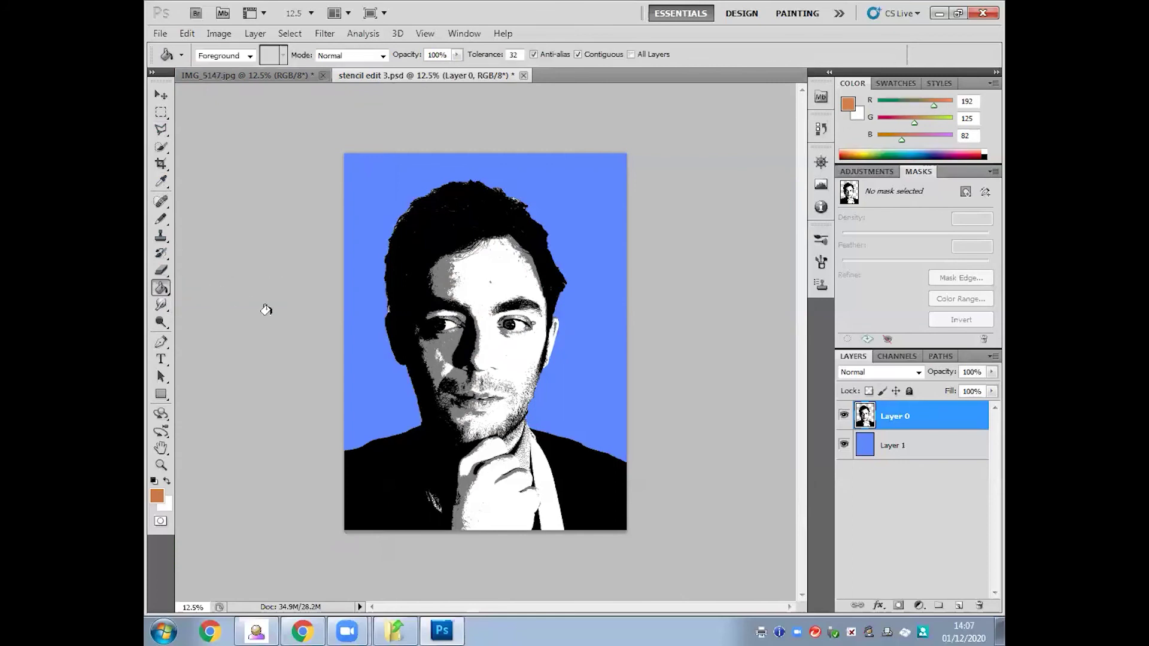
left_click(442, 274)
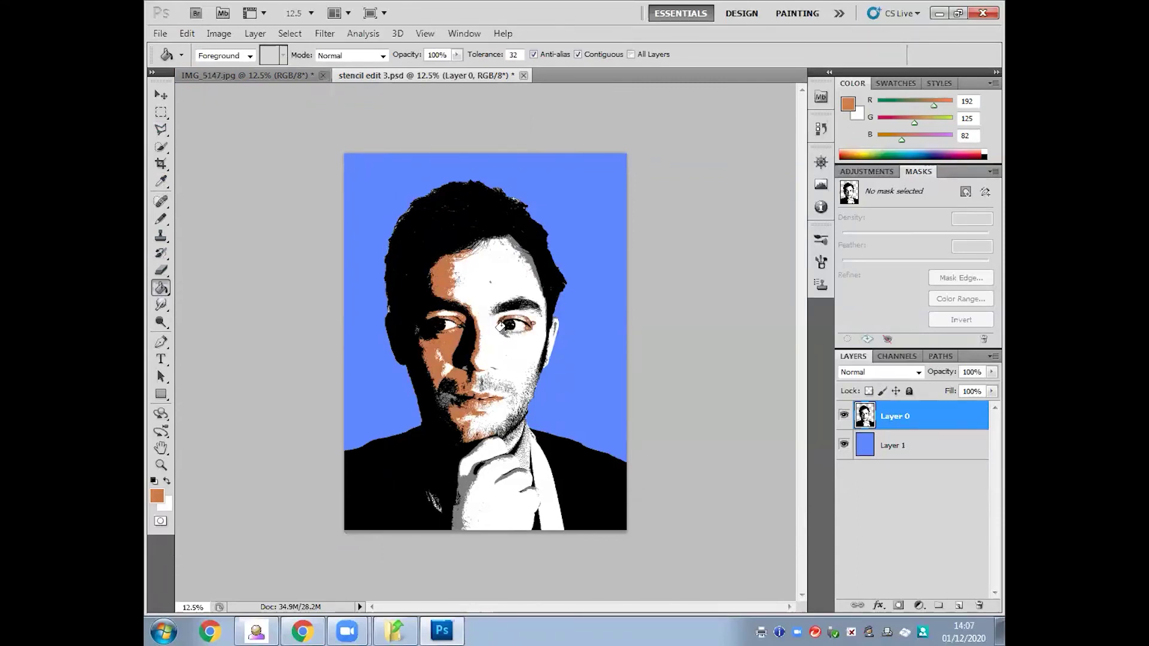
left_click(424, 323)
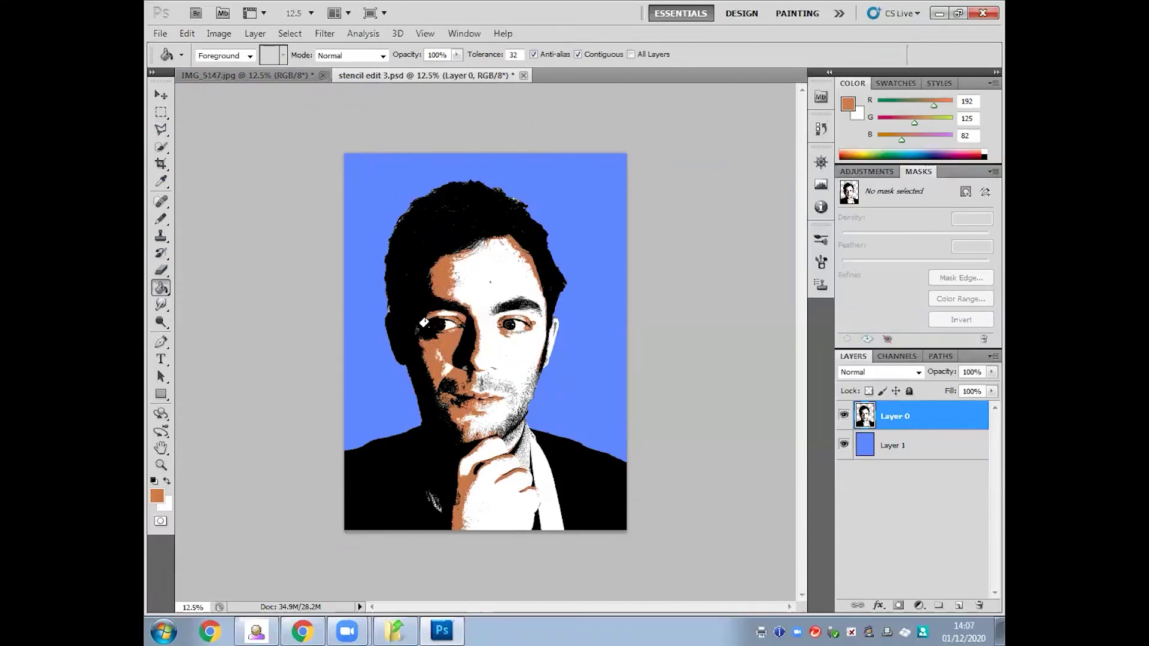
Fill the white face highlights with lighter orange e8b66e (R 232, G 182, B 110).
left_click(157, 496)
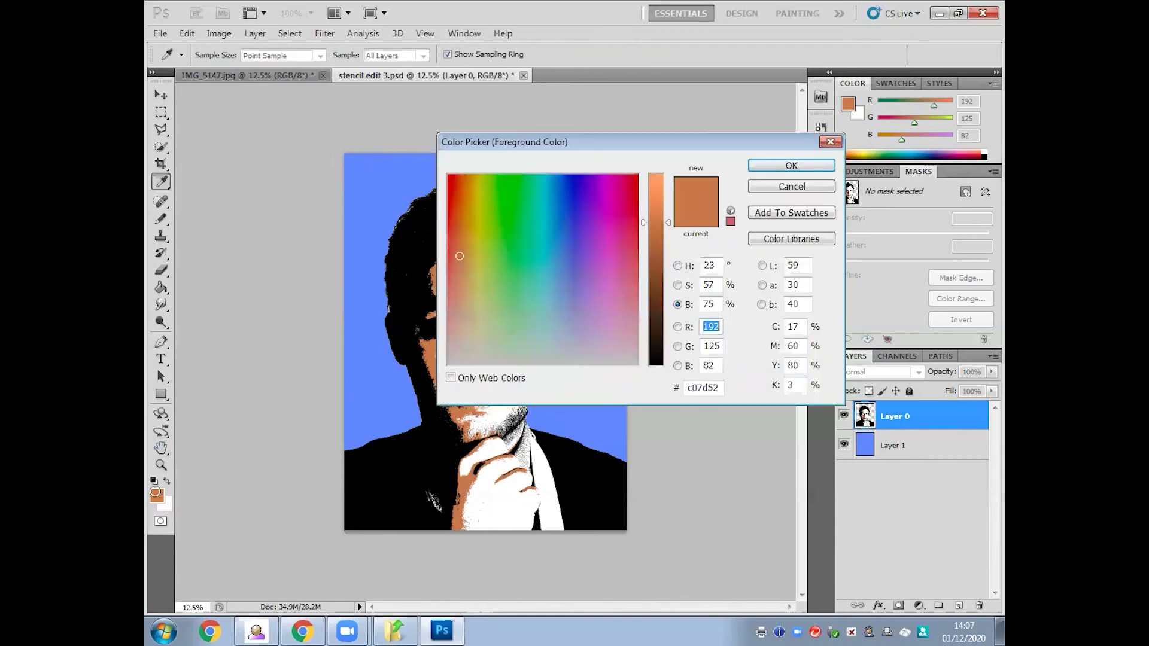
left_click_drag(664, 222, 673, 197)
left_click_drag(469, 256, 466, 264)
left_click_drag(665, 197, 666, 192)
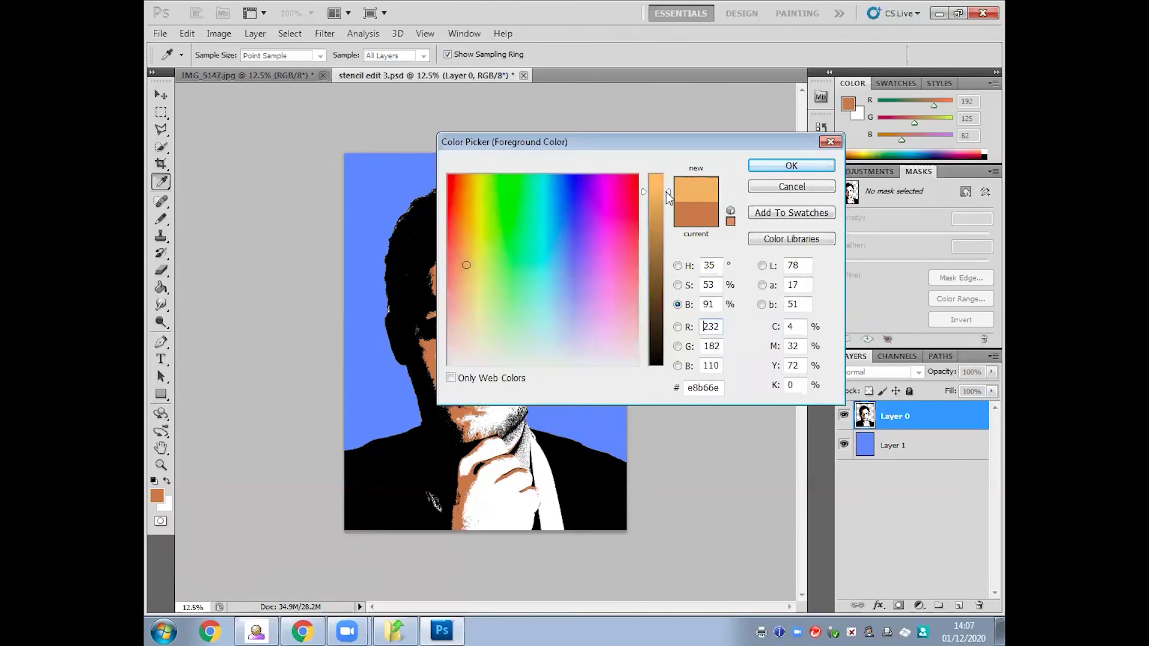
left_click(788, 163)
key("g")
left_click(500, 274)
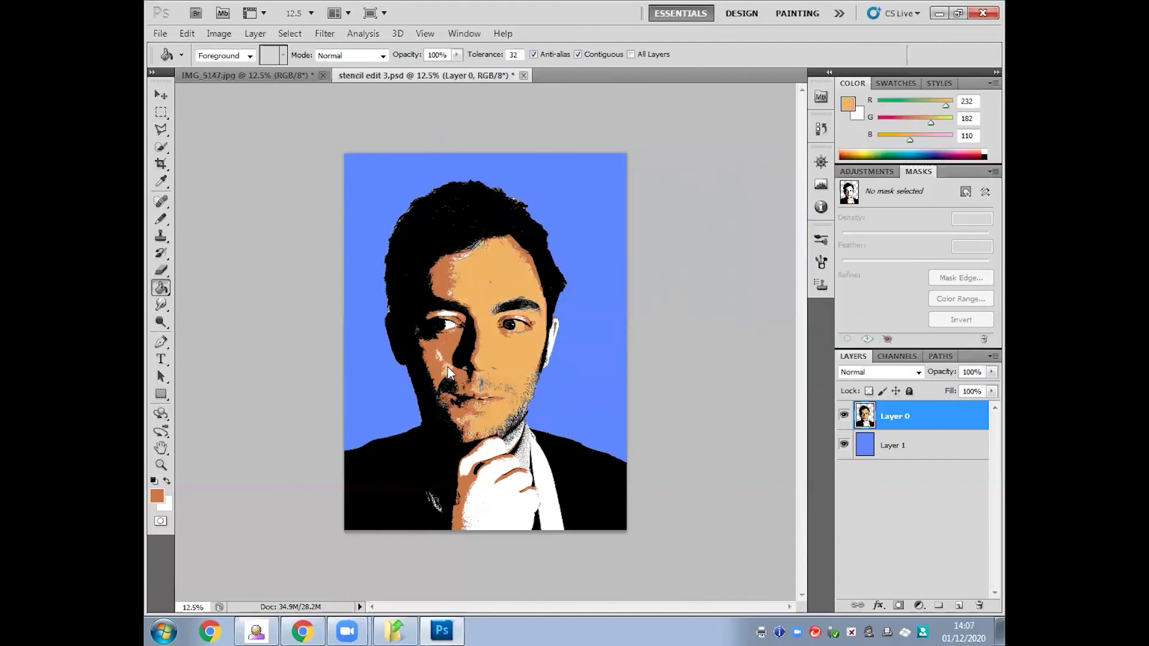
Fill the white ear sliver and hand patches light orange, then bring up Save As.
left_click(554, 332)
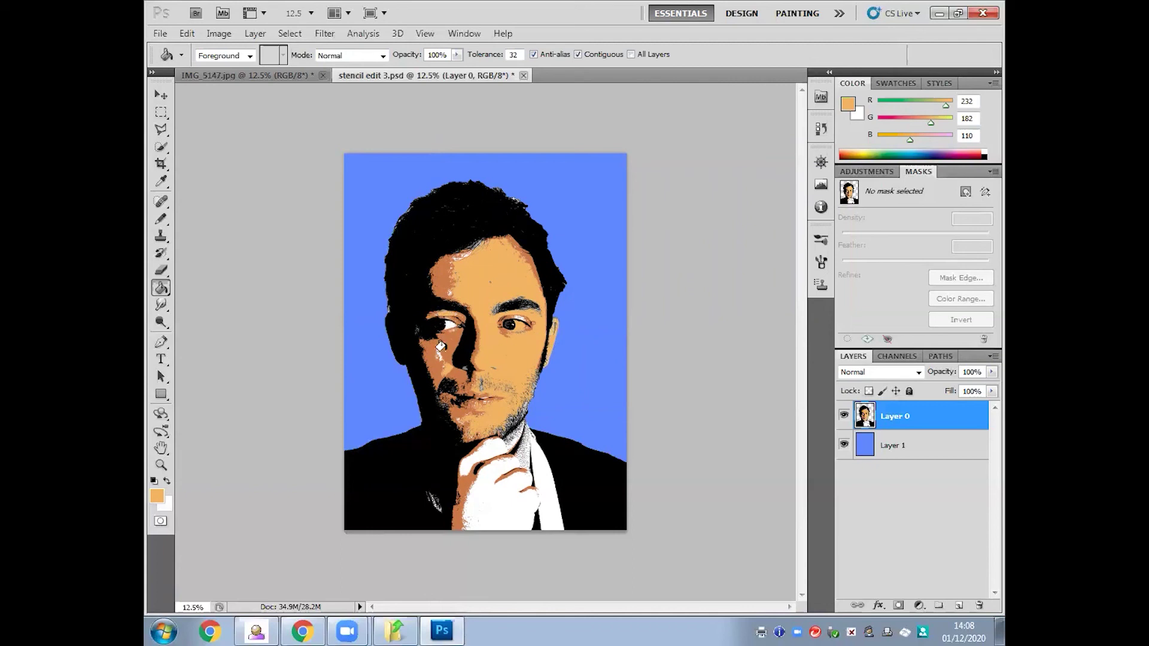
left_click(484, 472)
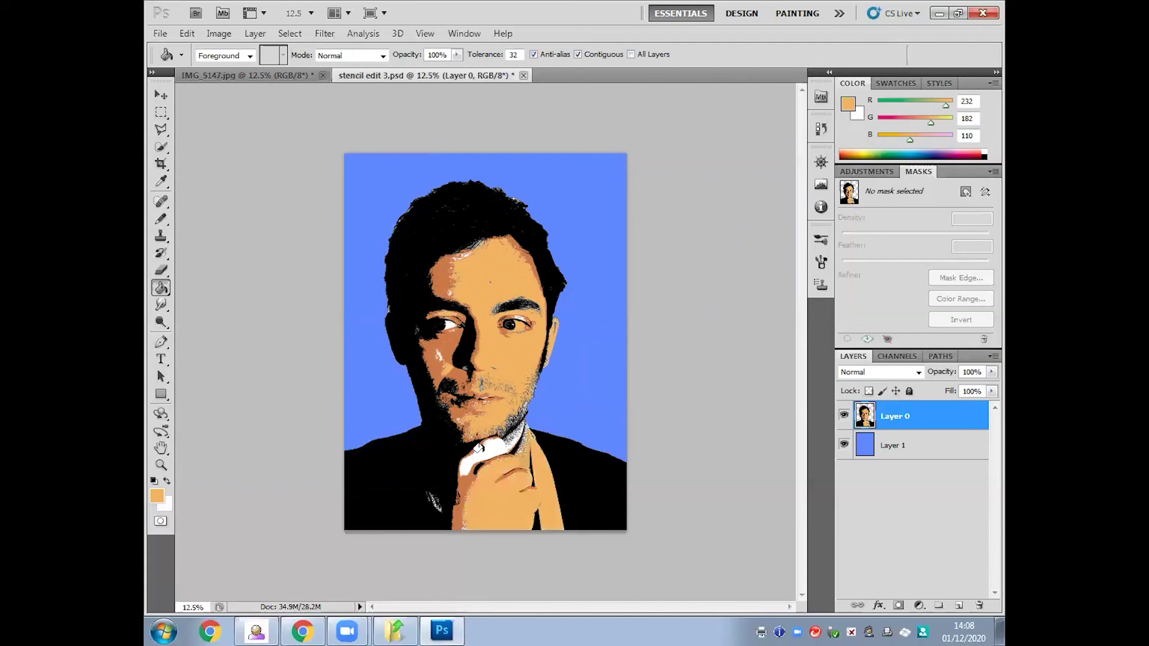
left_click(480, 448)
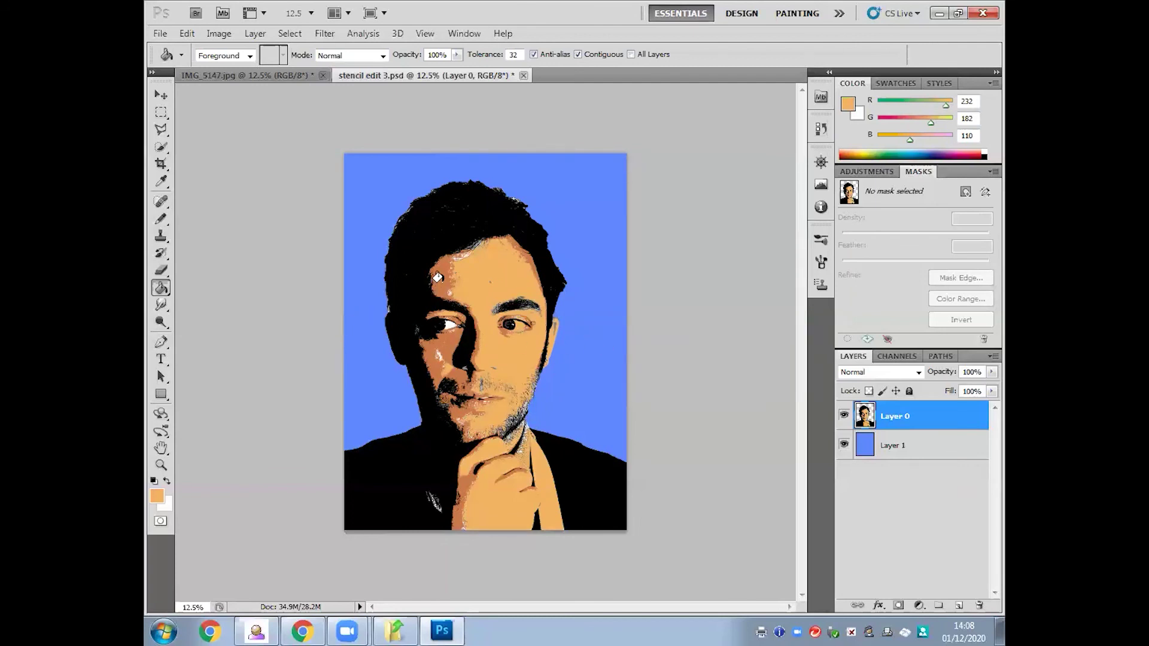
left_click(157, 35)
left_click(211, 261)
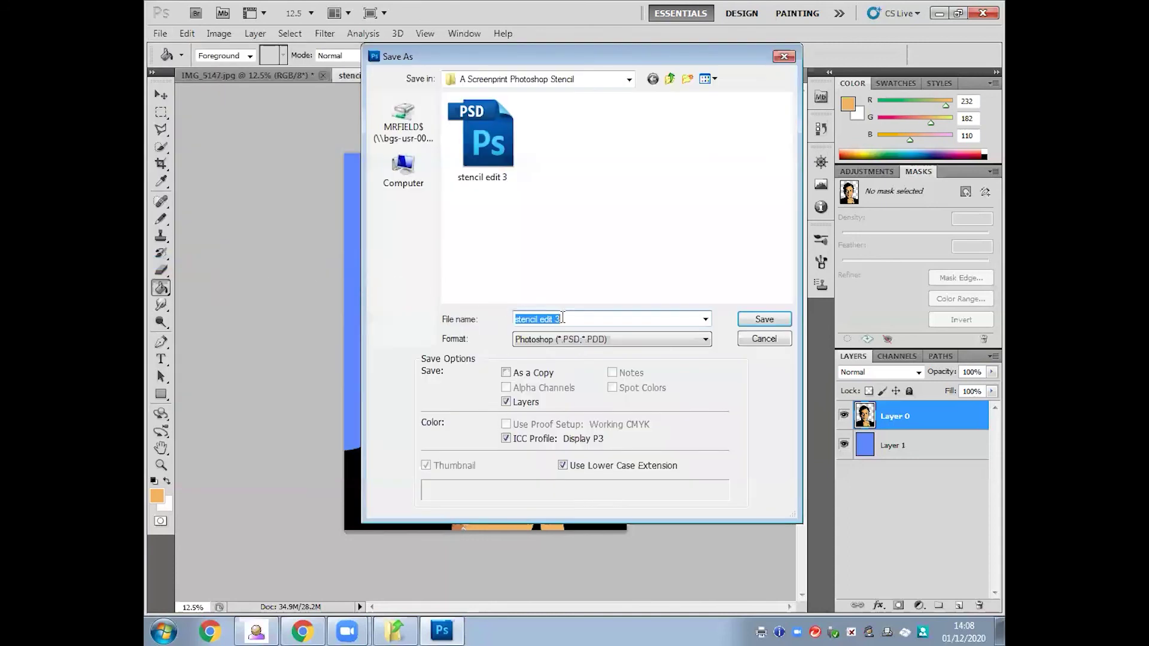
Save stencil edit 3 as a JPEG, accepting the default JPEG quality options.
left_click(567, 339)
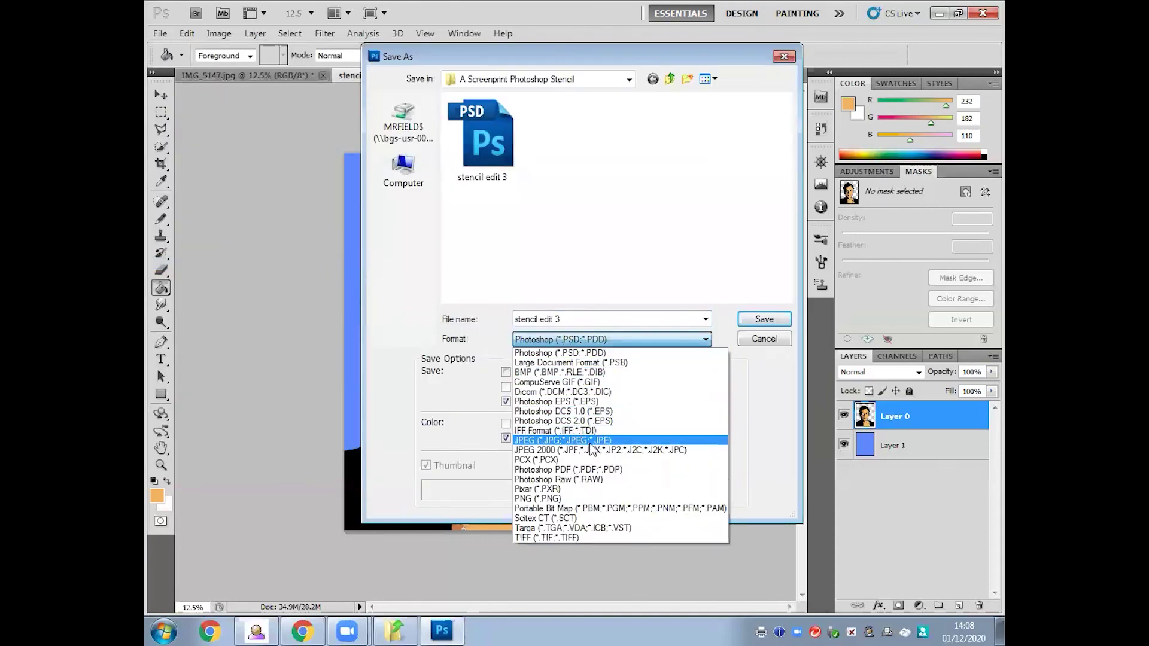
left_click(592, 445)
left_click(763, 320)
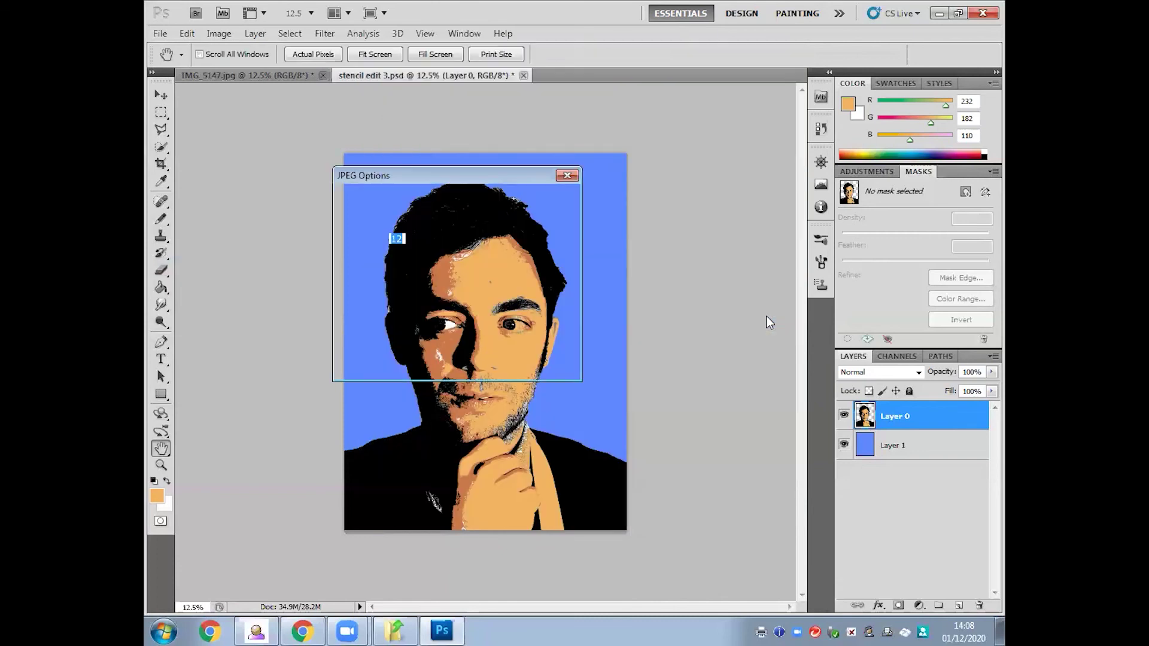
left_click(538, 196)
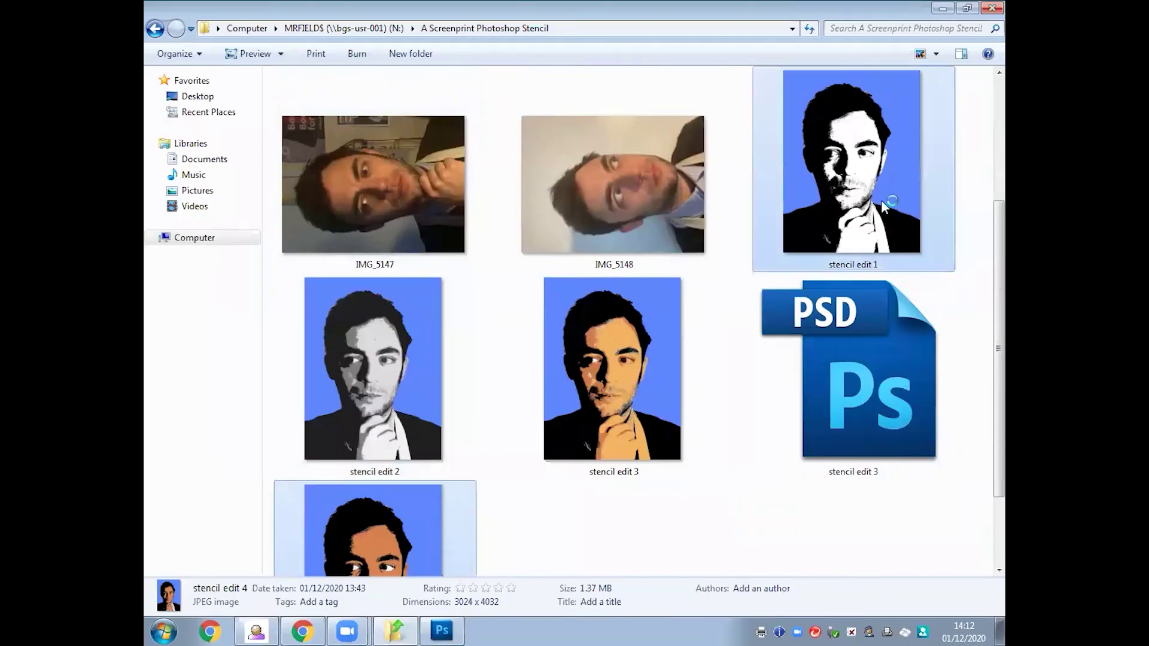
Open stencil edit 1 and set up a full-page A4 print with Fit picture to frame unchecked.
double_click(871, 216)
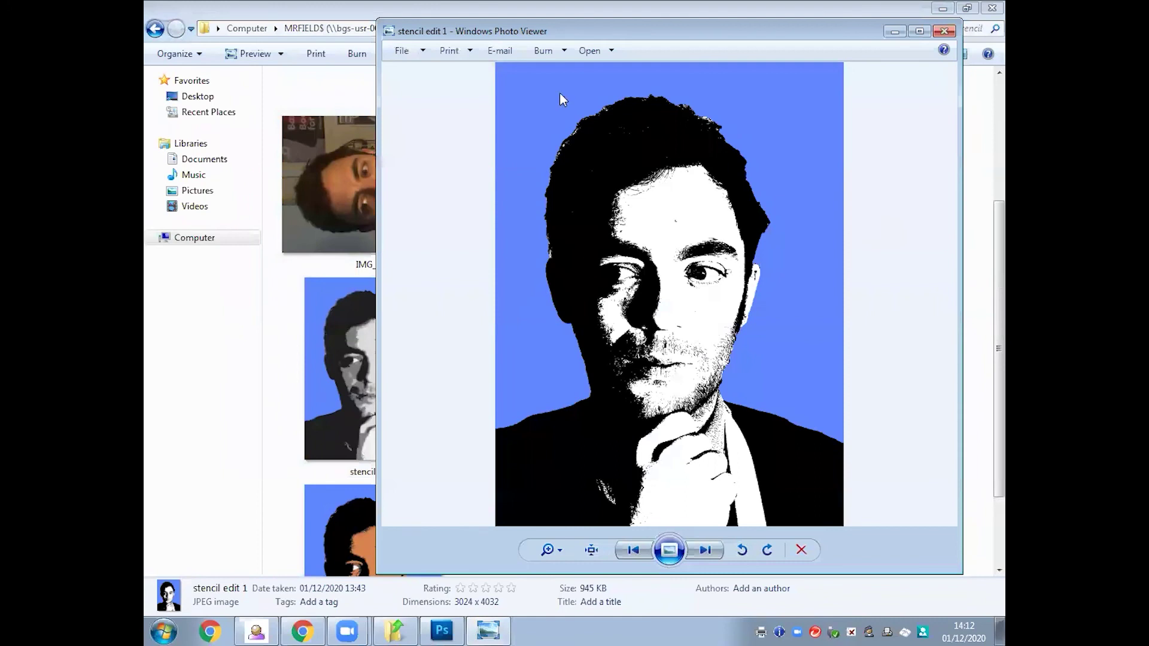
left_click(443, 50)
left_click(451, 64)
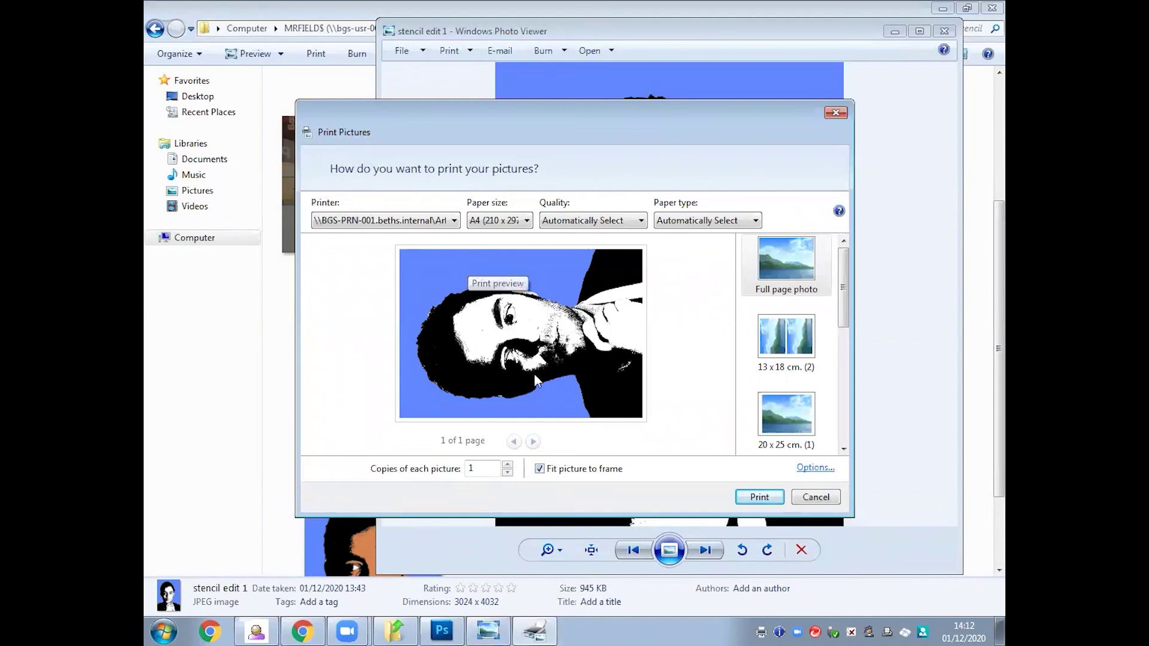
left_click(541, 469)
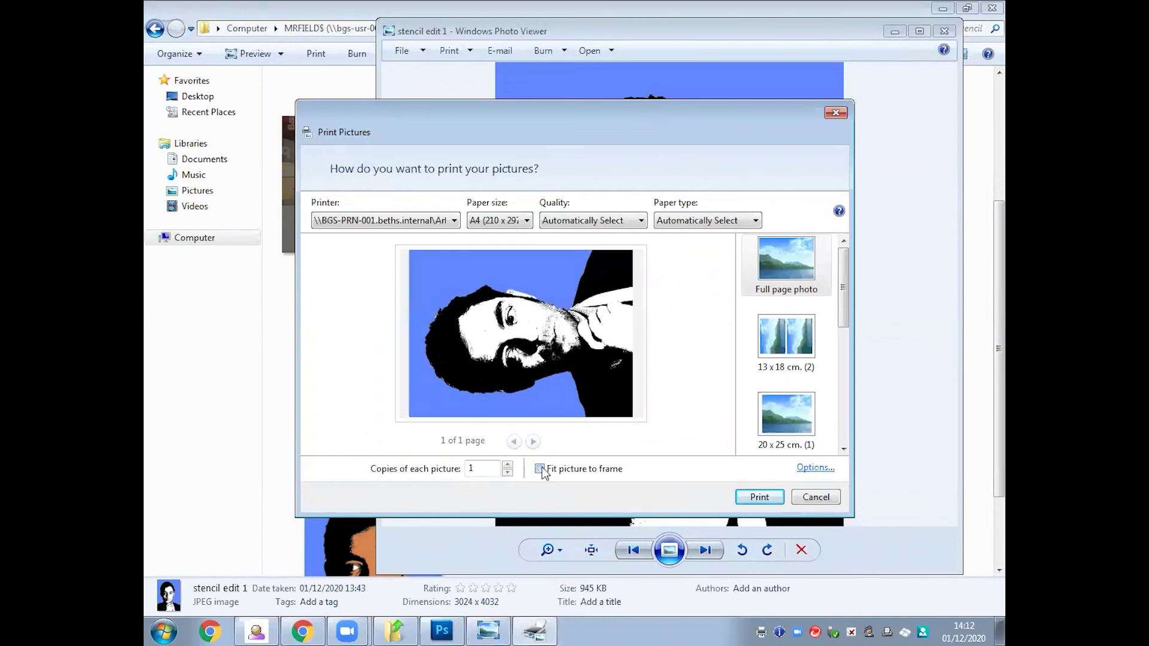